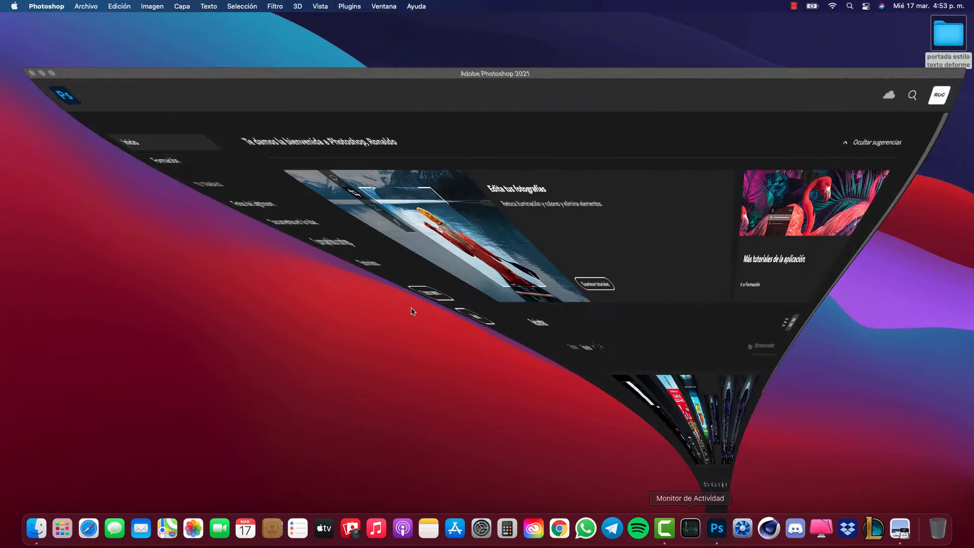
- Create a new document of 1500 × 1500 pixels at 72 pixels per inch with a white (ffffff) background
click(39, 239)
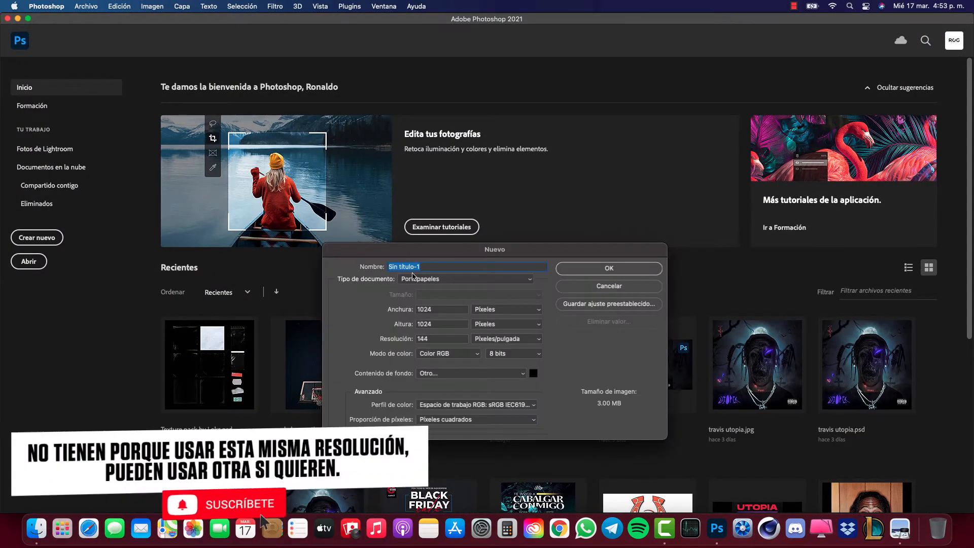
drag(429, 253, 382, 241)
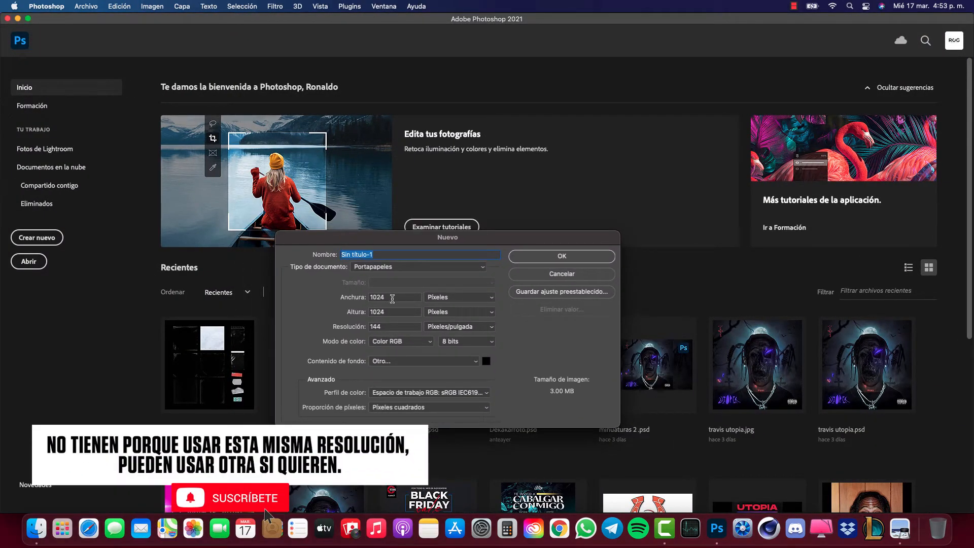
double_click(392, 299)
text(1)
double_click(384, 296)
double_click(415, 316)
text(150)
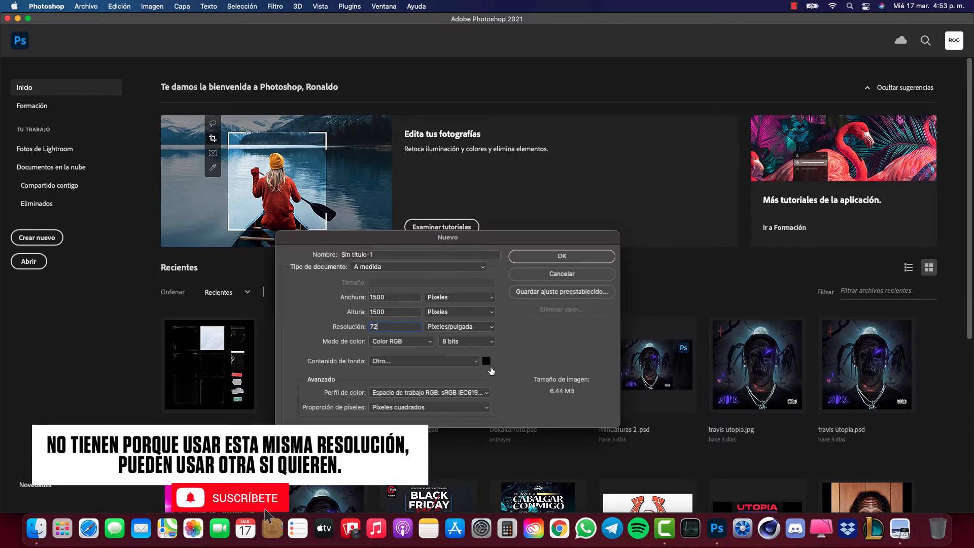
click(487, 361)
text(ffffff)
click(797, 90)
click(534, 257)
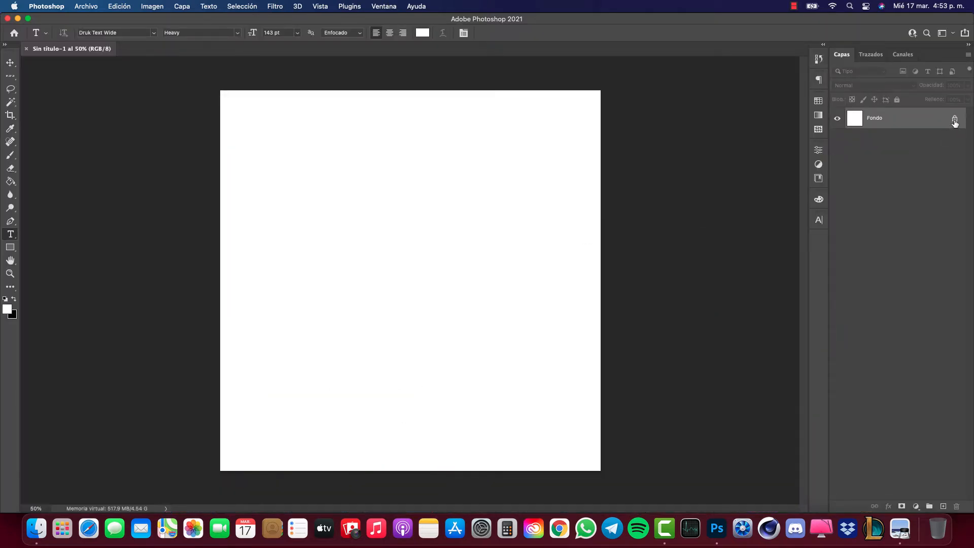
- Unlock the background layer and add a vertical and a horizontal guide crossing at the canvas centre
click(955, 119)
key(super+r)
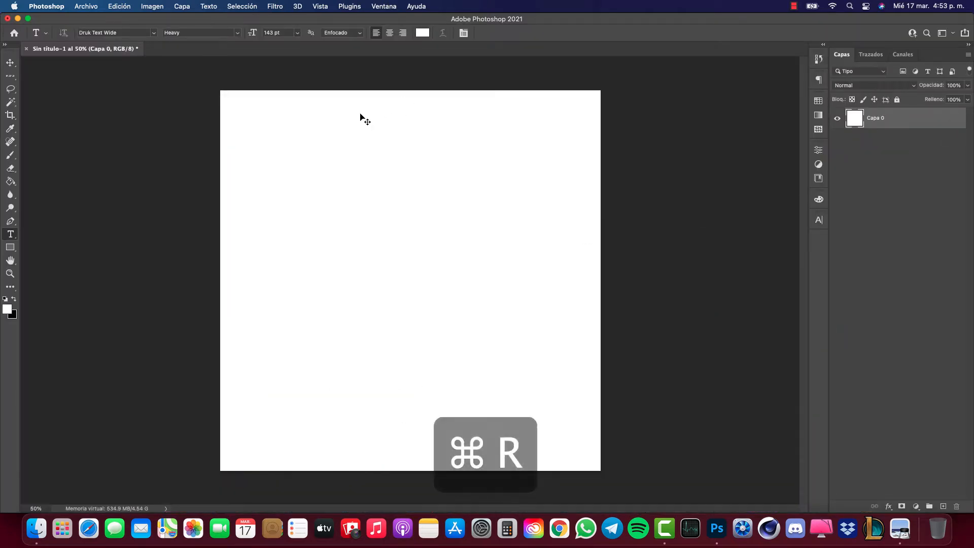
drag(22, 188, 415, 152)
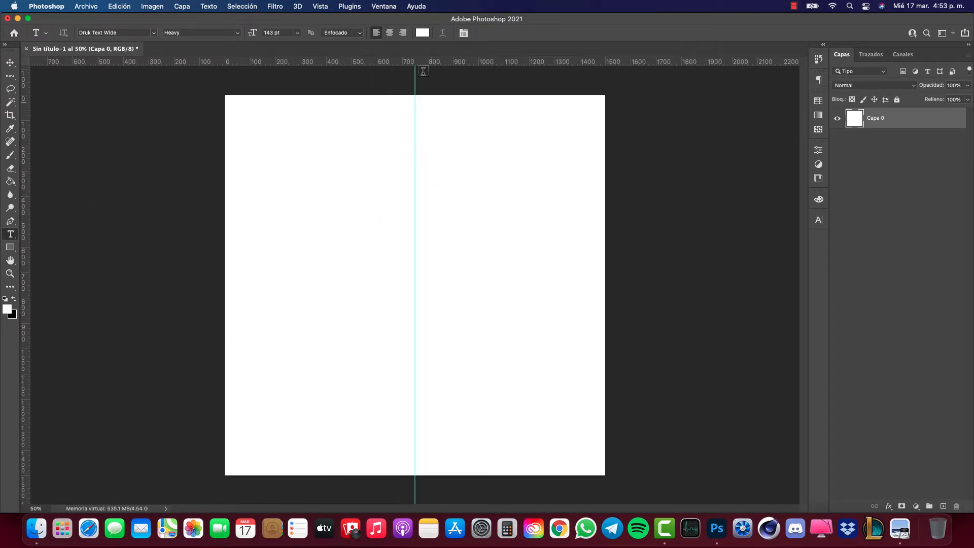
drag(414, 64, 429, 285)
key(super+r)
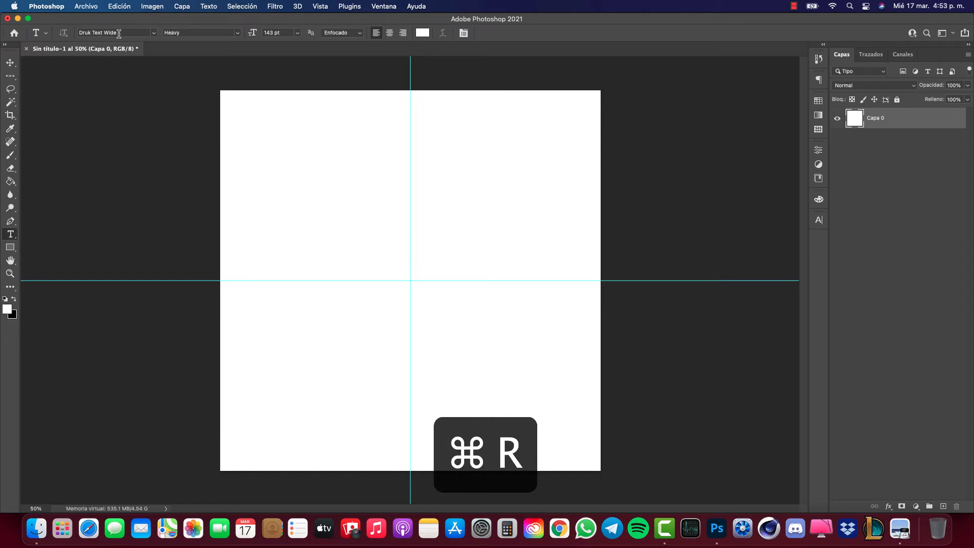
- Choose the Horizontal Type tool and set its text color to black
click(119, 34)
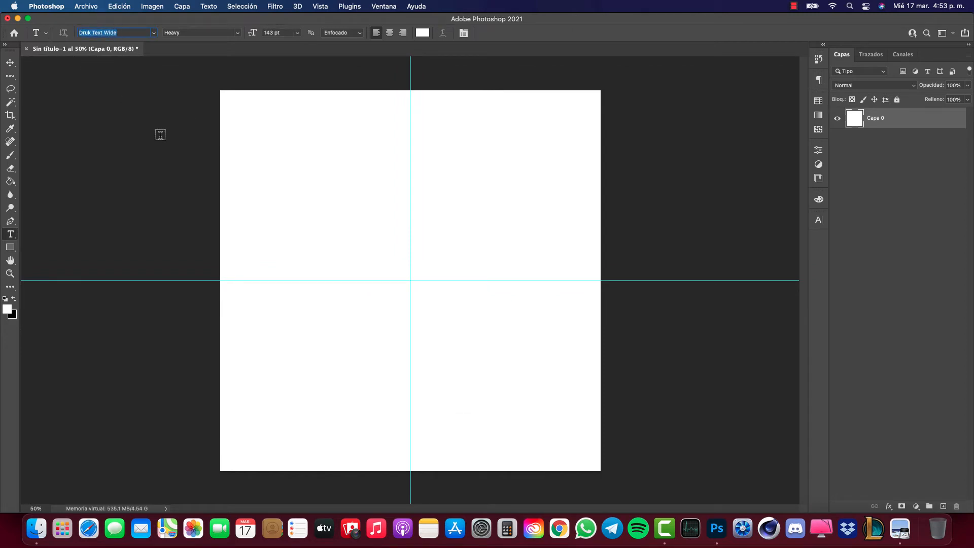
click(10, 63)
click(11, 234)
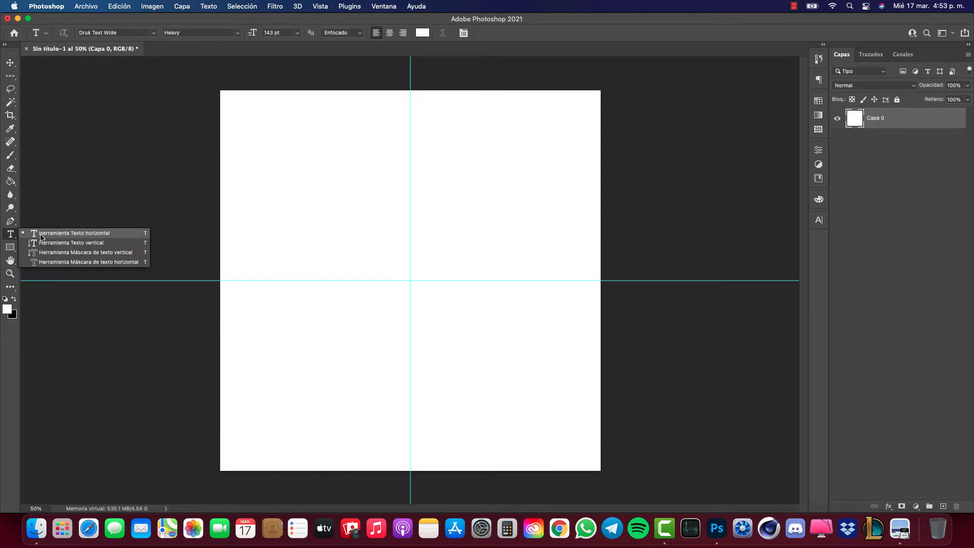
click(51, 229)
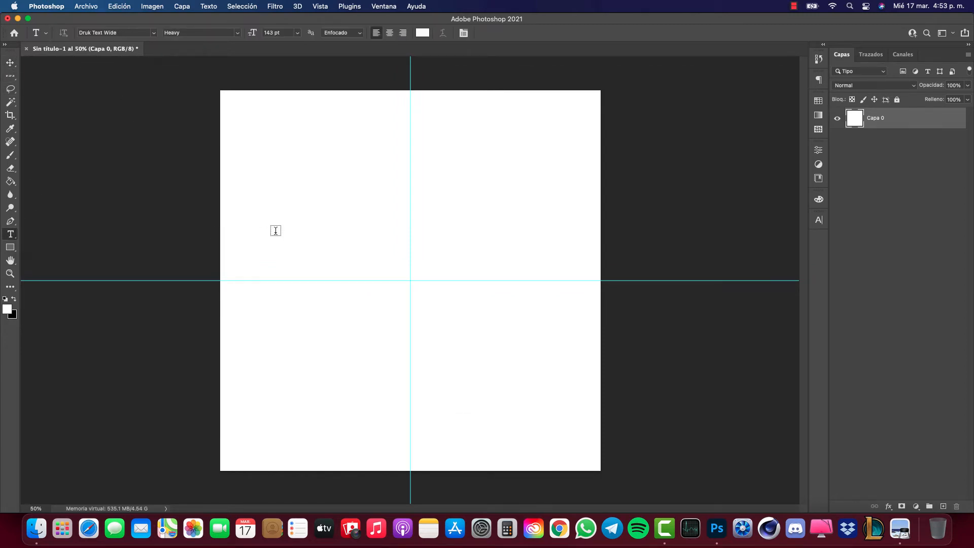
click(425, 36)
drag(587, 187, 816, 291)
click(773, 93)
- Add the all-caps text "TEX HERE" in the upper part of the canvas, replacing the placeholder text
click(284, 193)
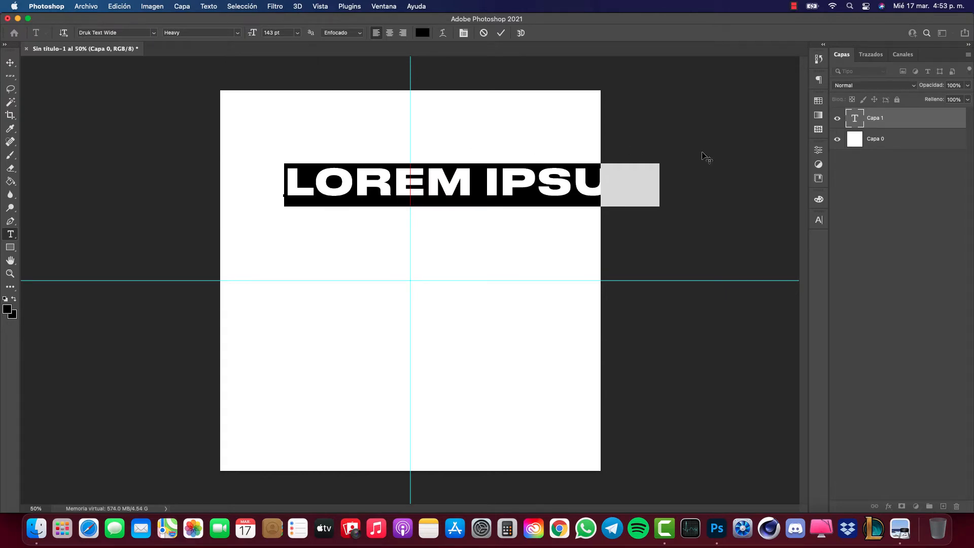
click(819, 221)
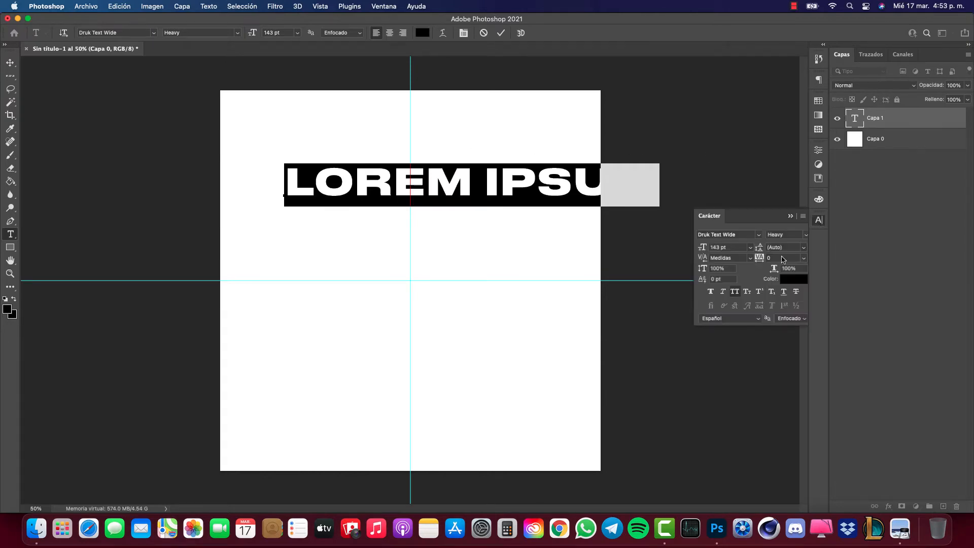
click(735, 292)
click(735, 292)
click(789, 217)
key(BackSpace)
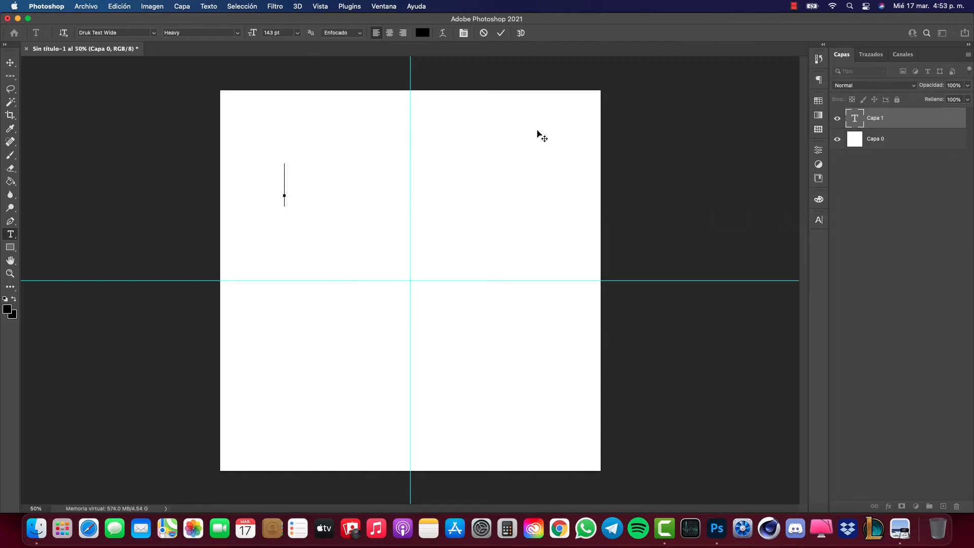
text(TEX)
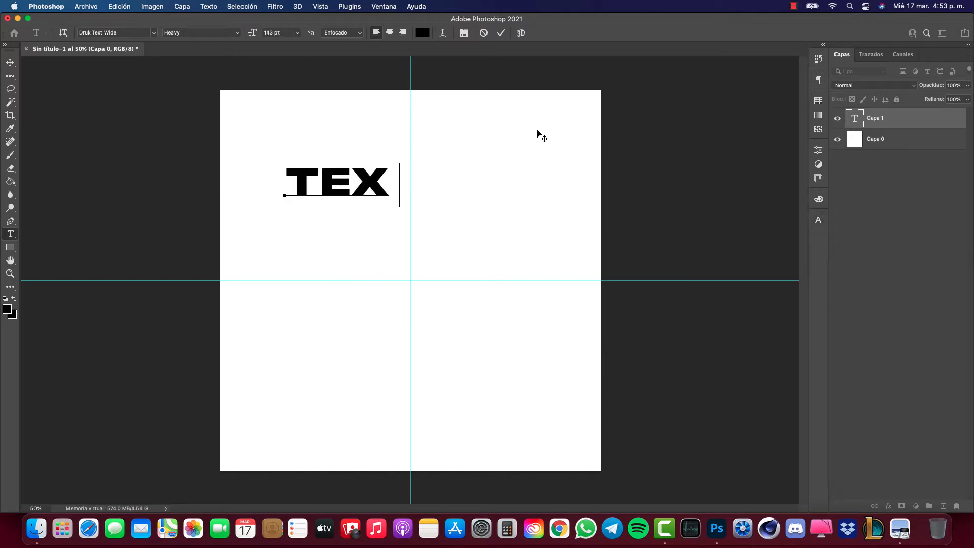
text( HERE)
click(501, 33)
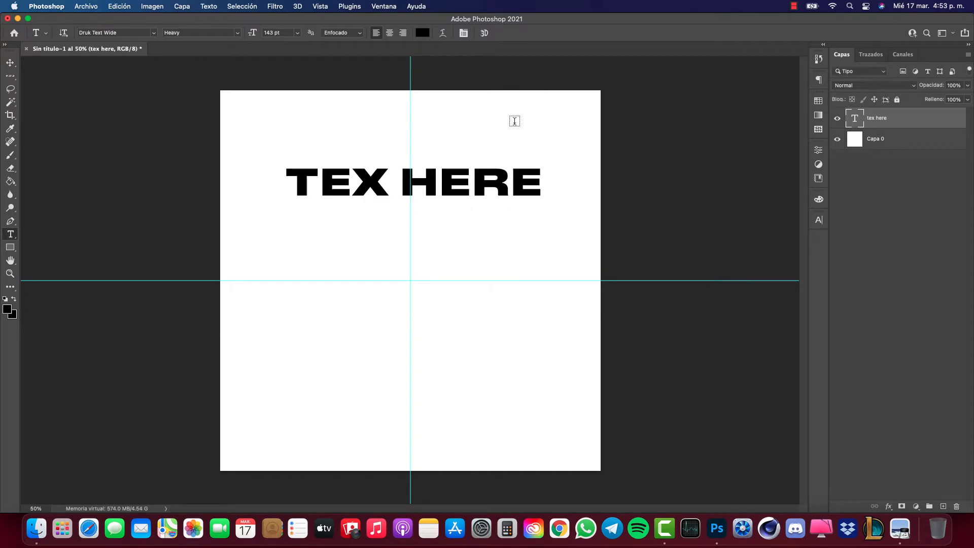
- Centre the text on the vertical guide and enlarge it slightly to about 152 pt
key(super+t)
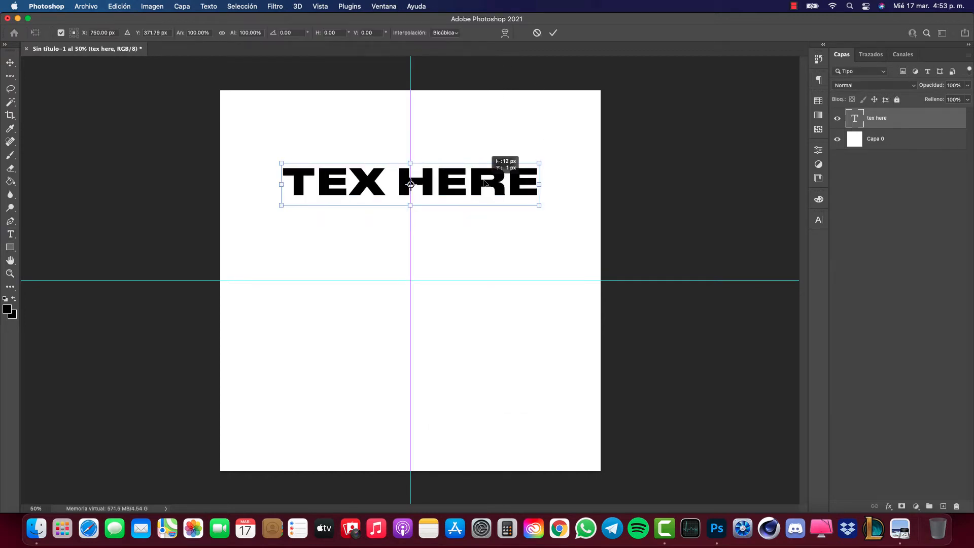
drag(542, 164, 548, 159)
click(554, 33)
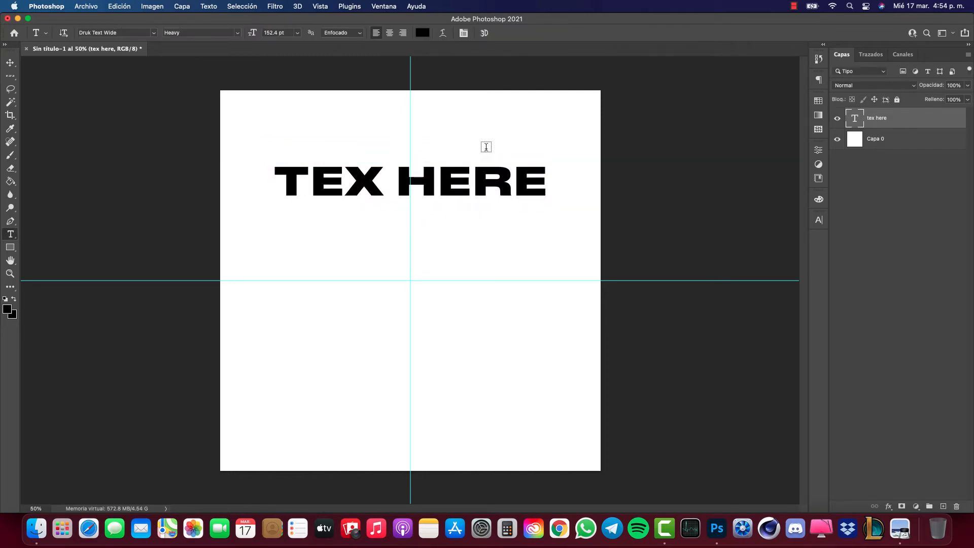
- Duplicate the text layer and move the copy straight down to a vertical position of about 502 px
key(super+j)
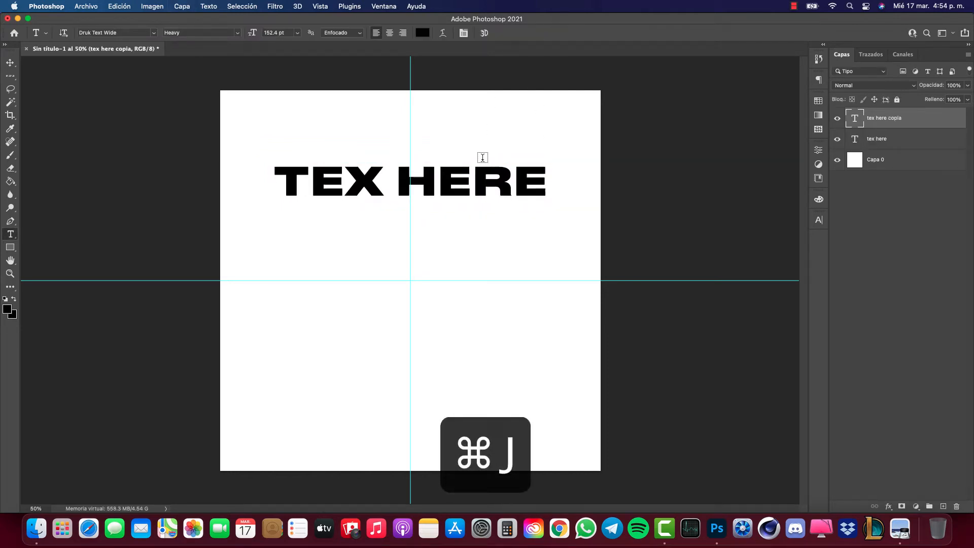
key(super+t)
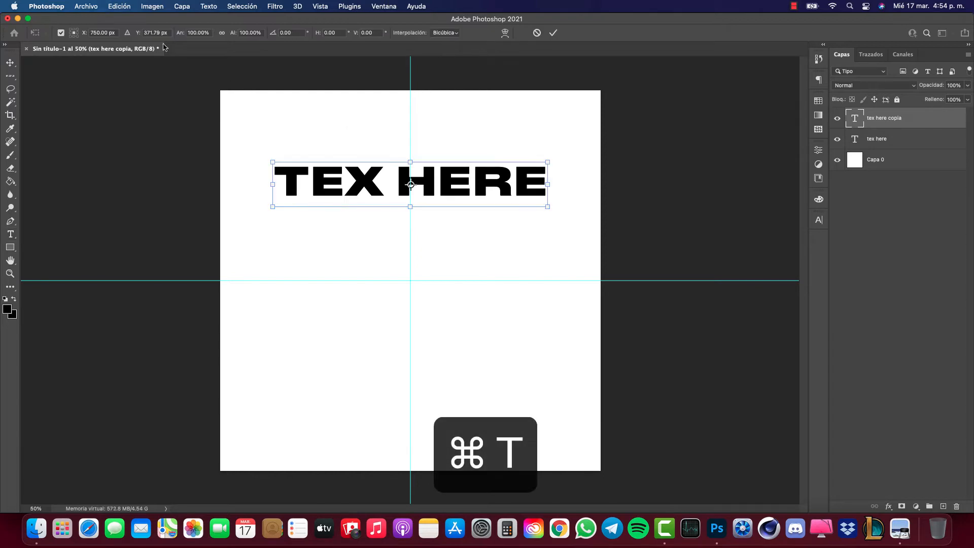
drag(141, 38, 203, 41)
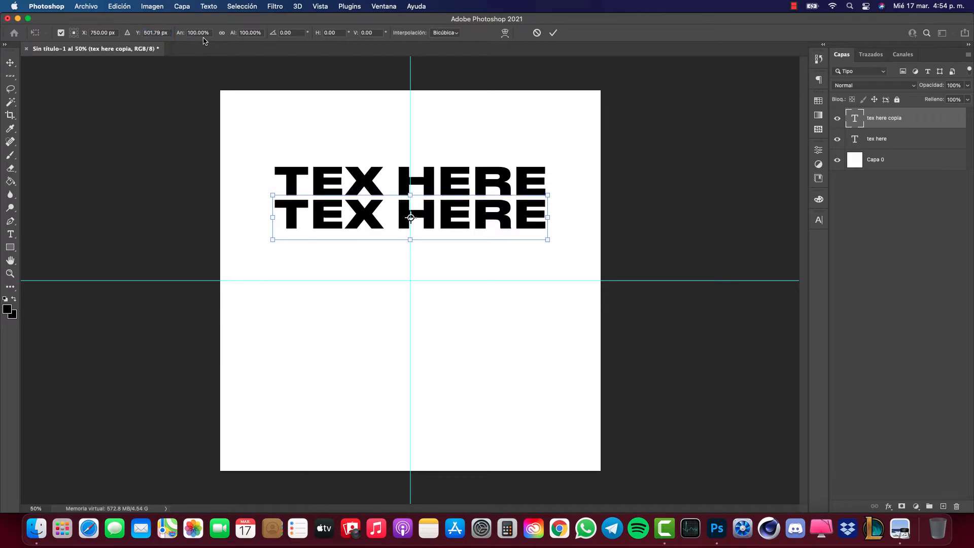
key(Return)
- Duplicate the second text line and move the copy straight down to a vertical position of about 632 px
key(cmd+j)
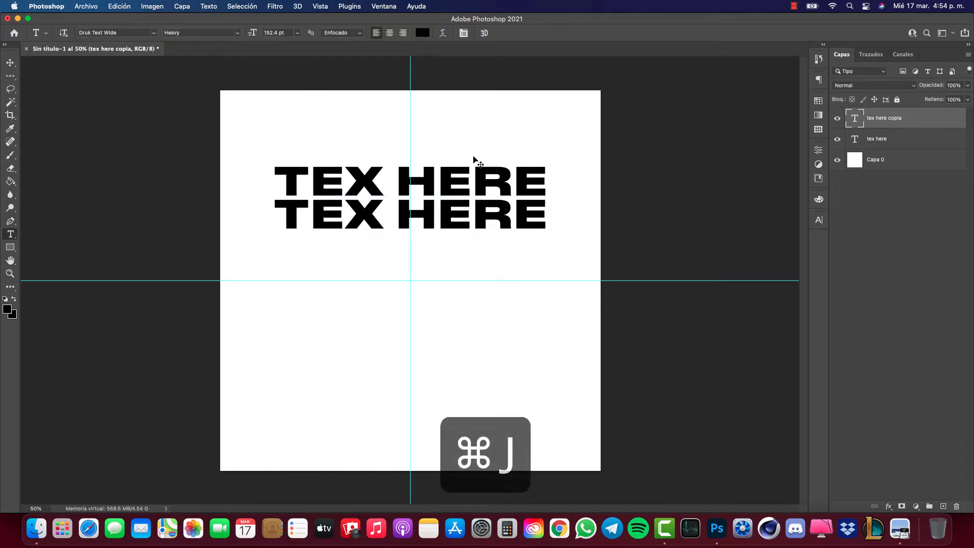
key(cmd+t)
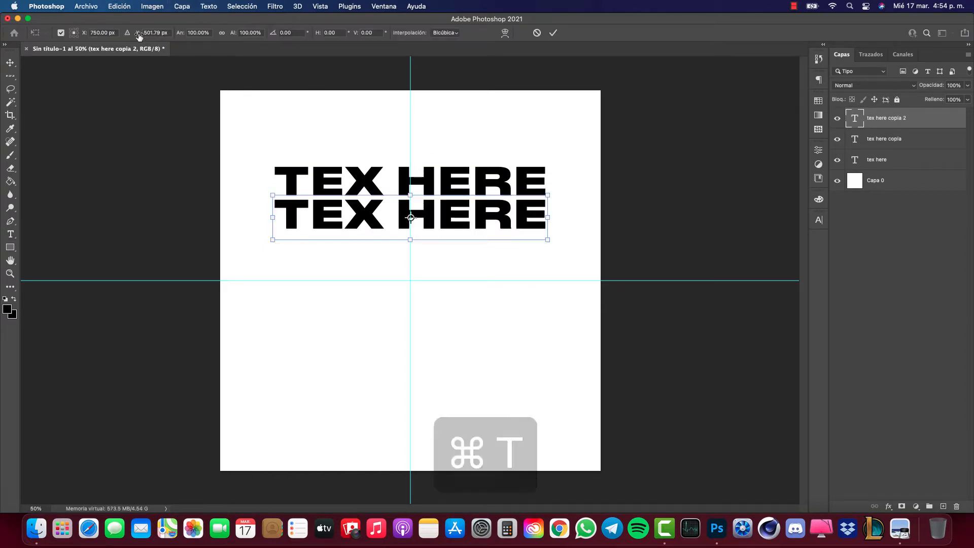
drag(141, 35, 204, 41)
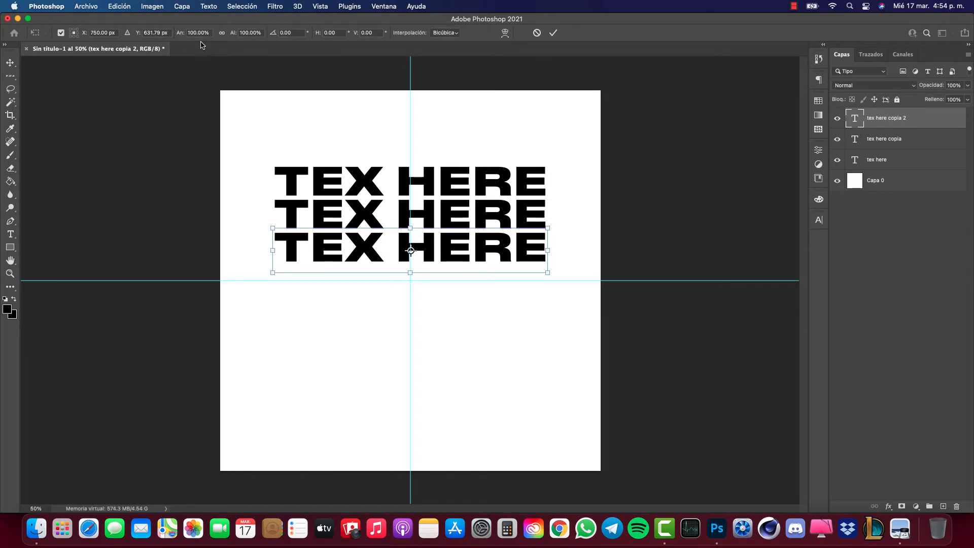
key(Return)
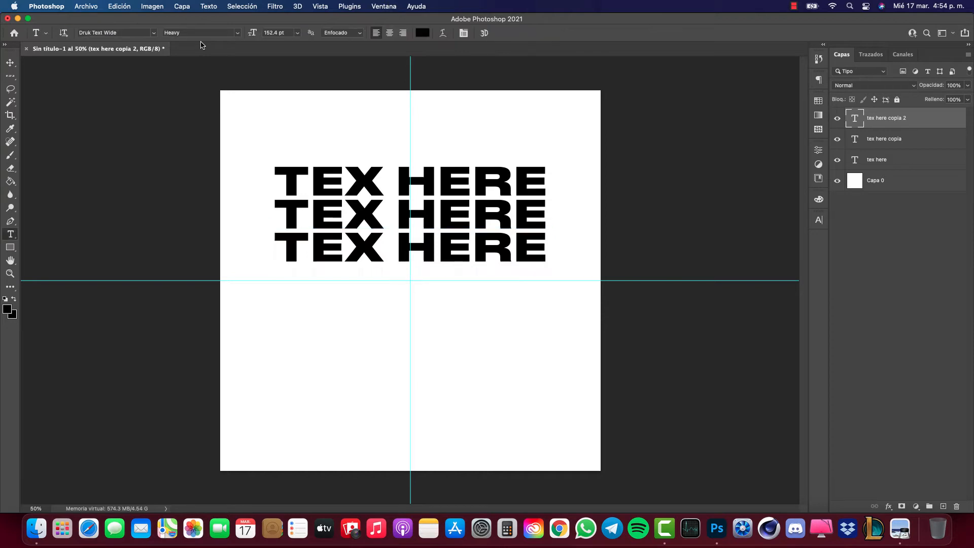
- Duplicate the third text line and move the copy straight down to a vertical position of about 760 px
key(super+j)
key(super+t)
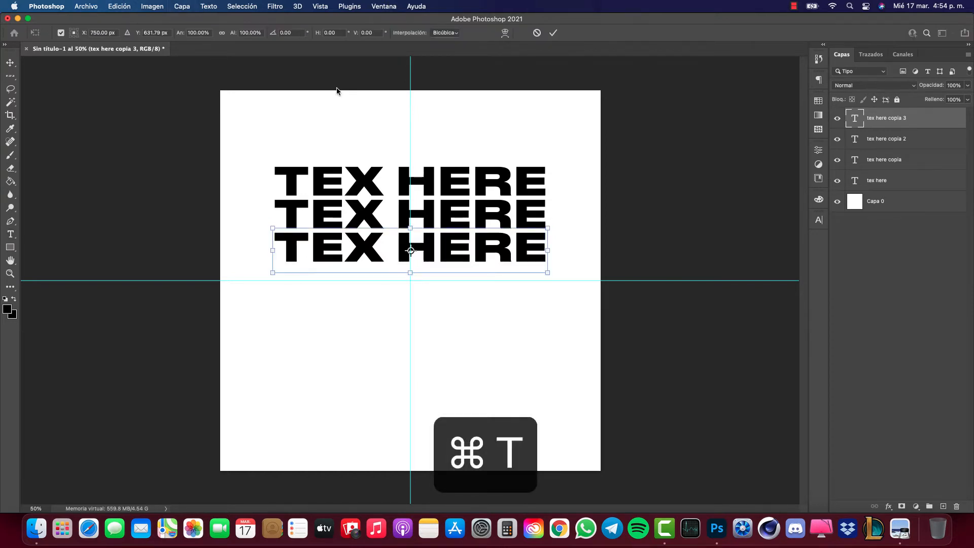
drag(138, 33, 205, 44)
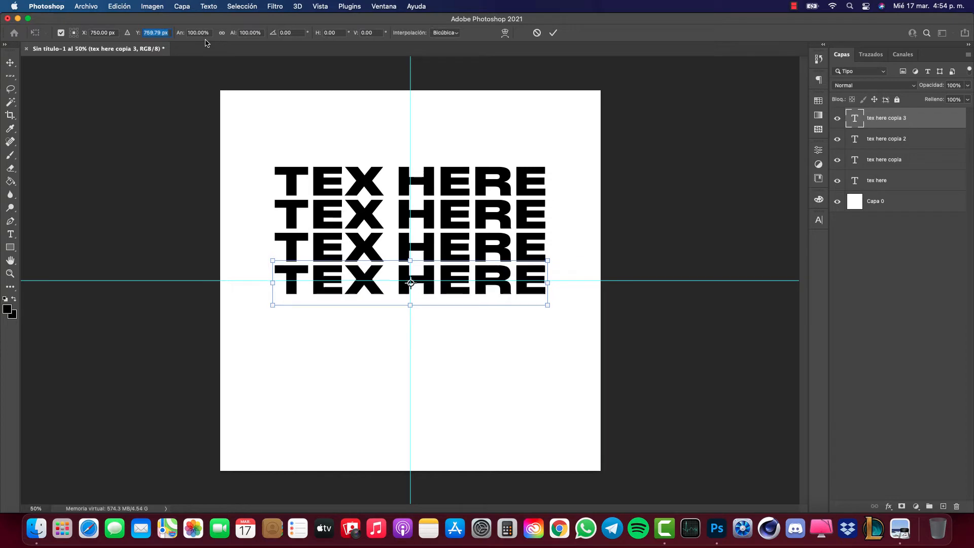
key(Return)
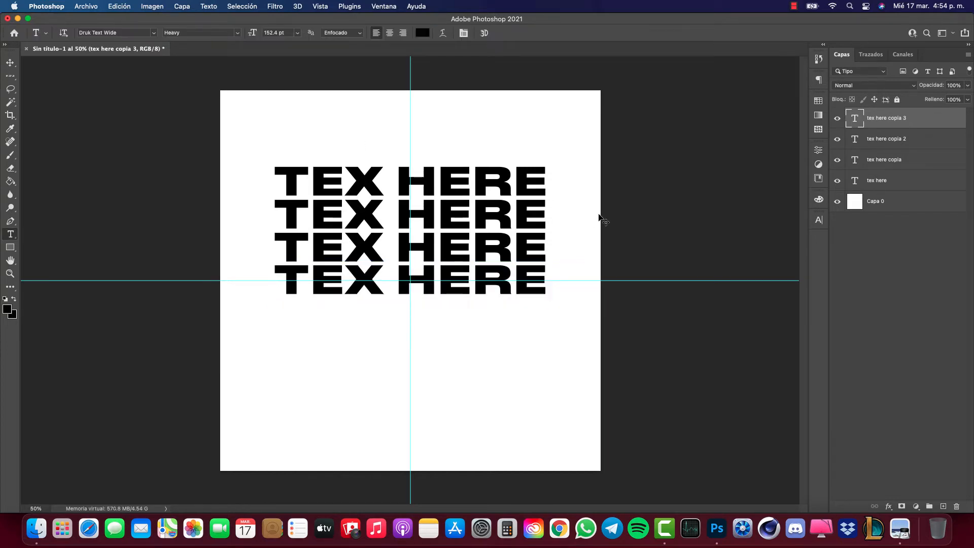
- Duplicate the fourth text line and move the copy straight down to a vertical position of about 886 px
key(super+j)
key(super+t)
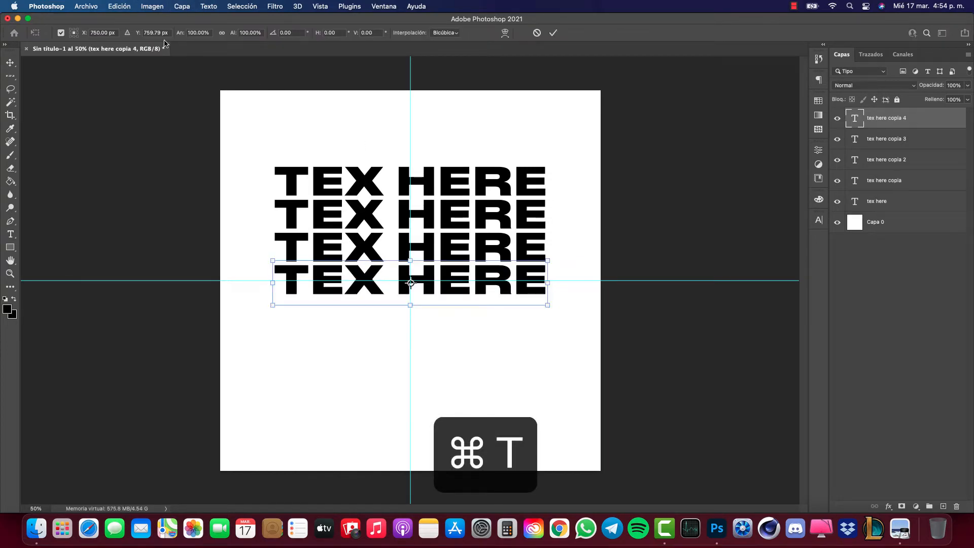
drag(139, 33, 202, 51)
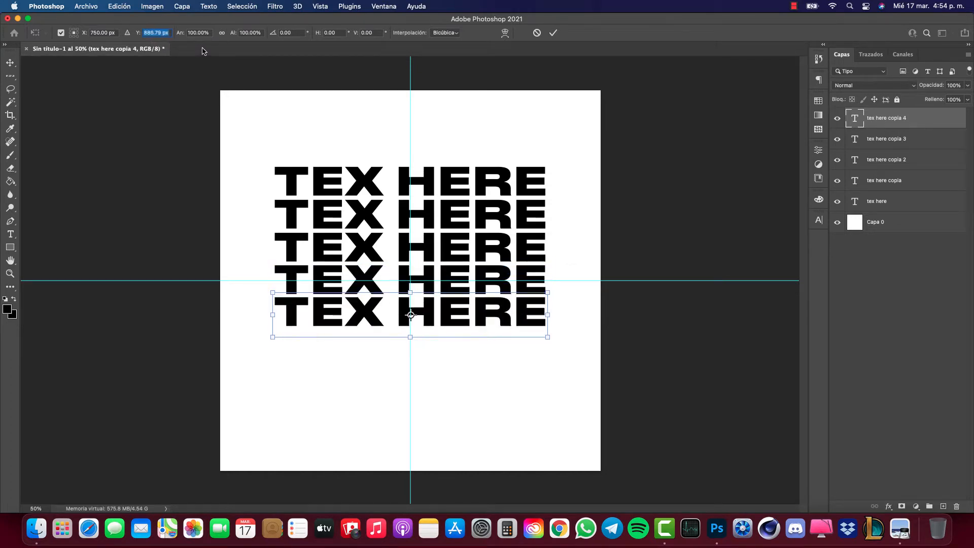
key(Return)
key(Return)
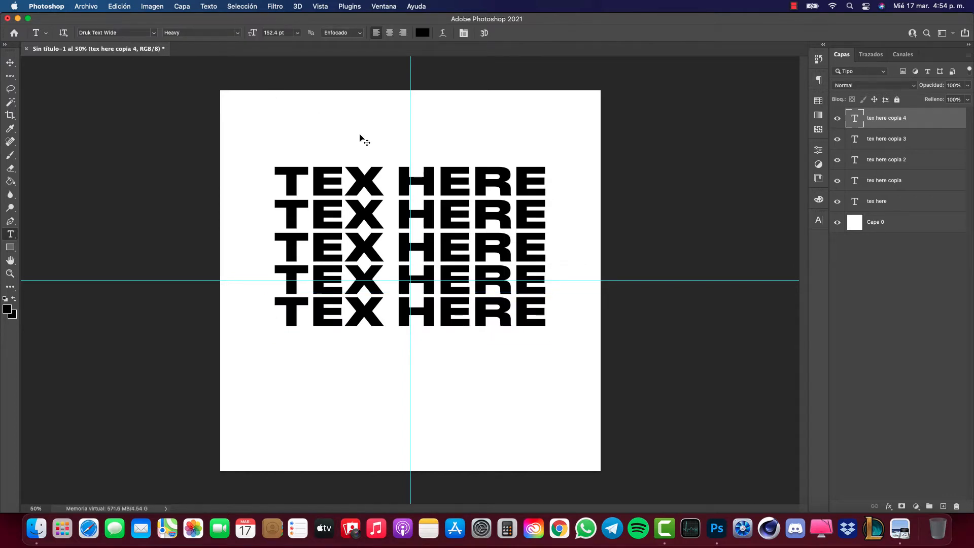
- Duplicate the fifth text line and move the copy straight down to a vertical position of about 1012 px
key(super+j)
key(super+t)
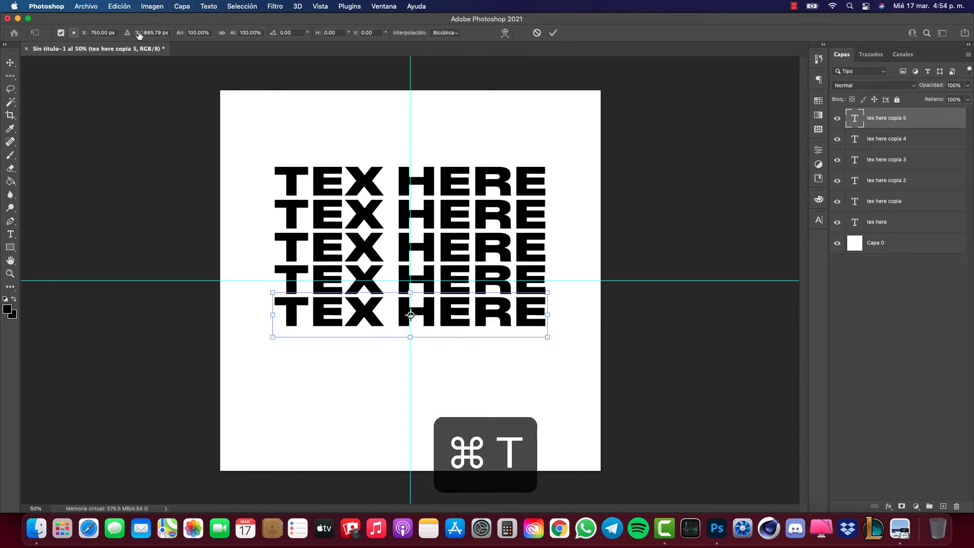
drag(138, 33, 203, 46)
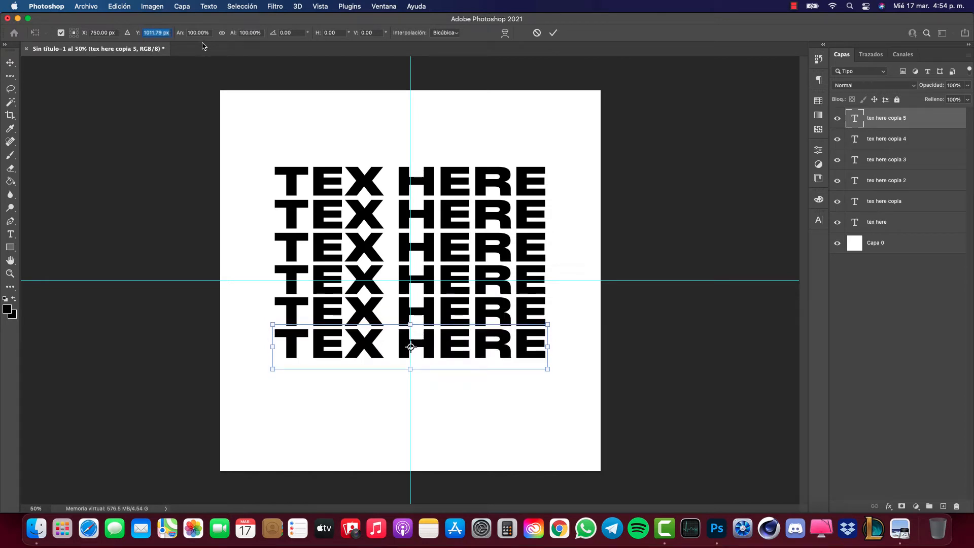
key(Return)
key(Return)
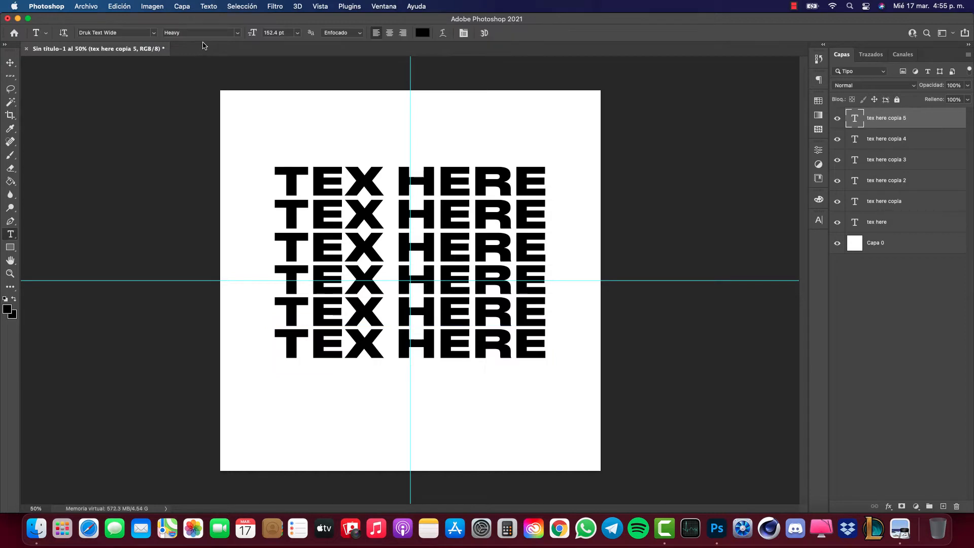
- Duplicate the sixth text line and move the copy straight down to a vertical position of about 1143 px
key(super+j)
key(super+t)
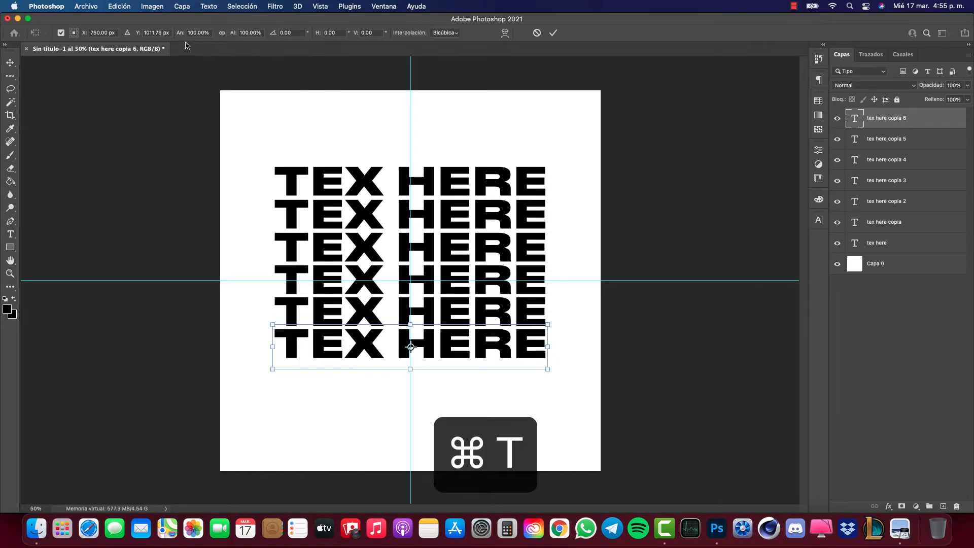
drag(137, 36, 202, 45)
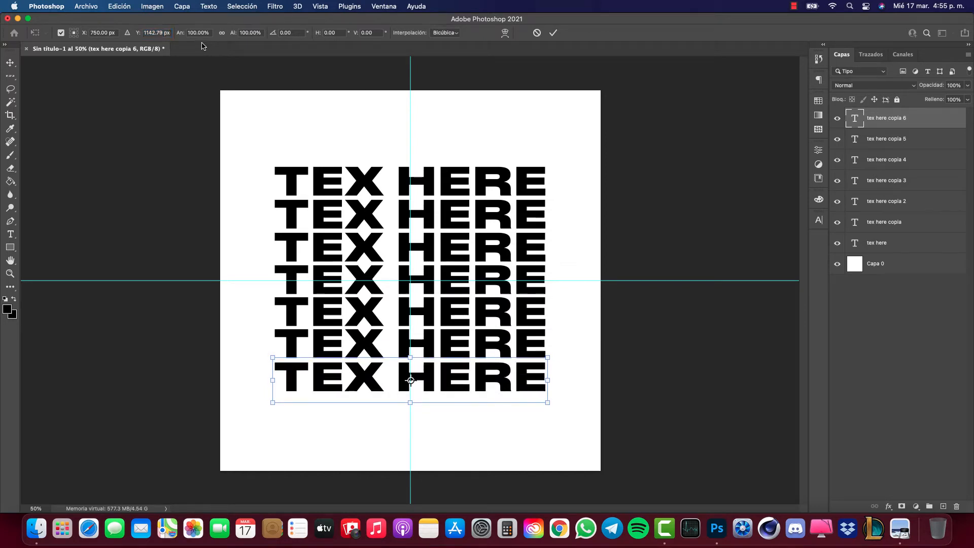
key(Return)
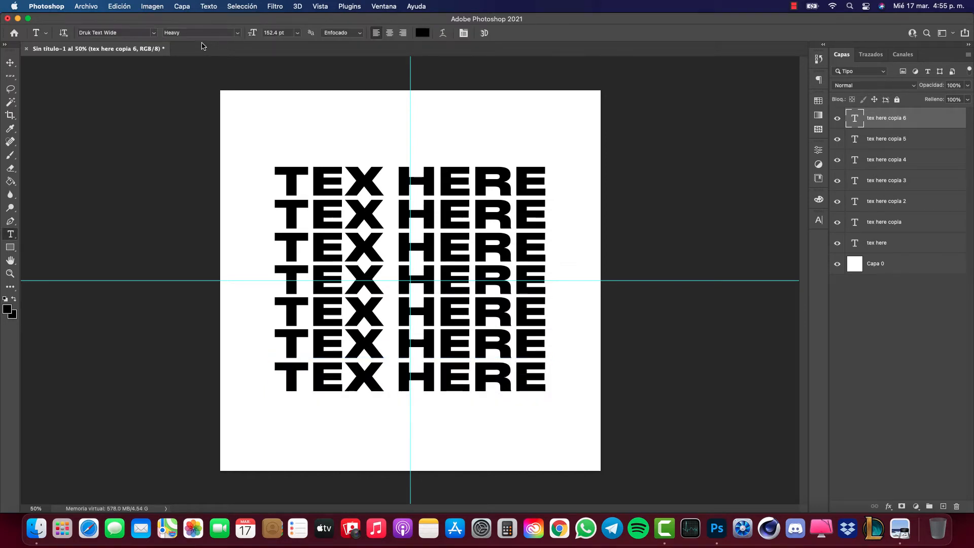
- Select all seven text layers and convert them into a single smart object
shift+click(881, 244)
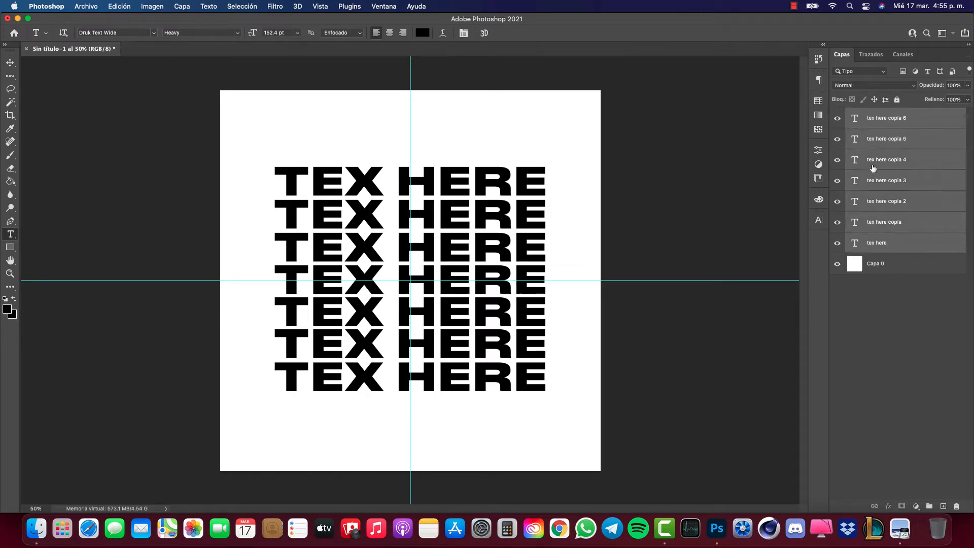
right_click(886, 116)
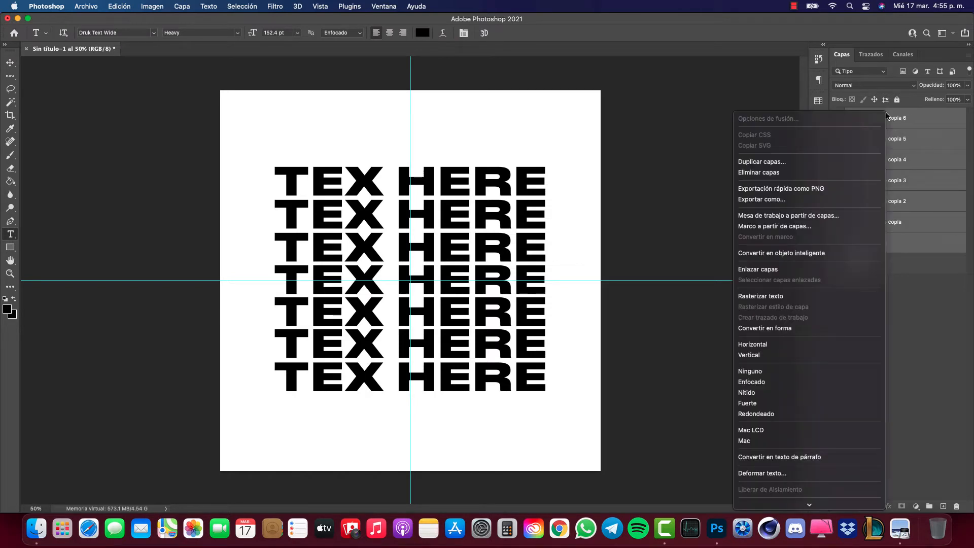
click(796, 255)
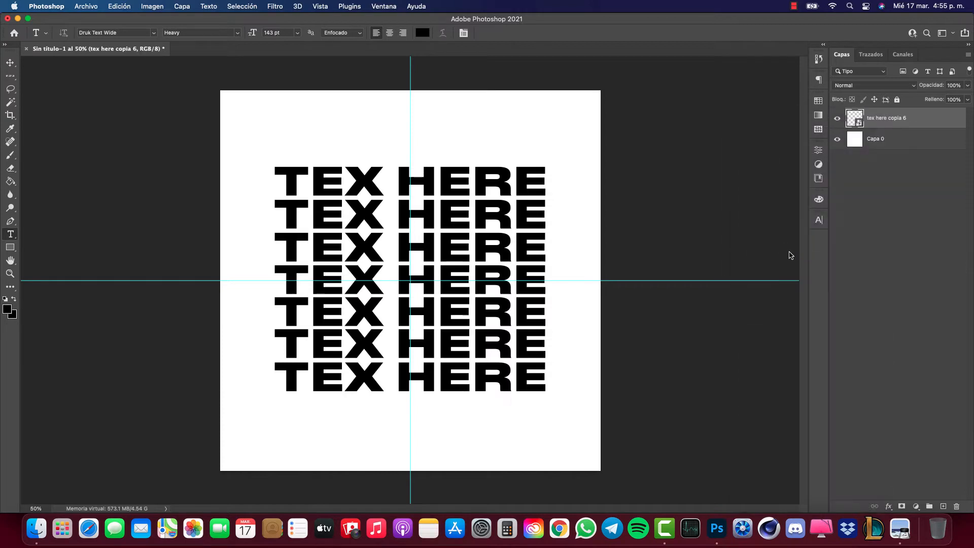
- Move the text smart object to the centre of the canvas where the guides cross, and hide the guides
key(super+t)
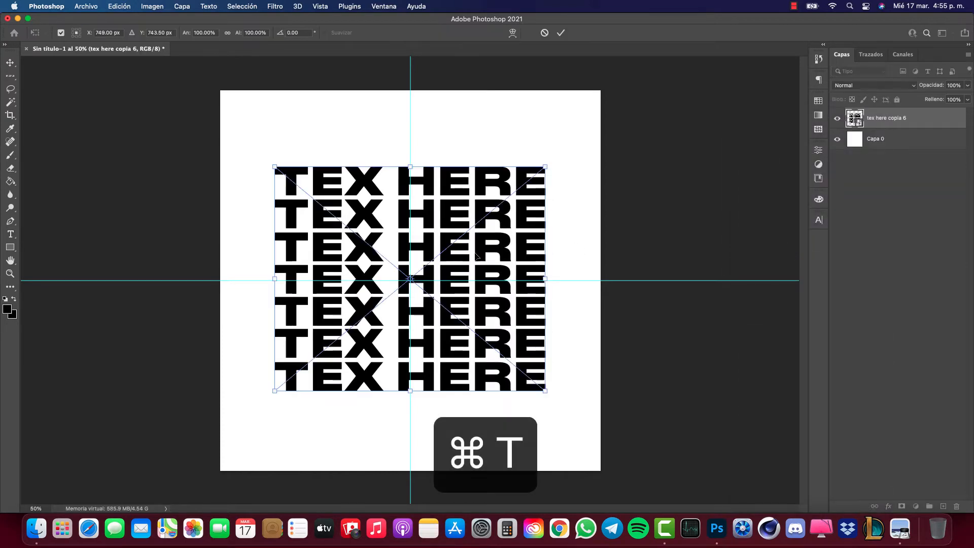
scroll(461, 282, up, 5)
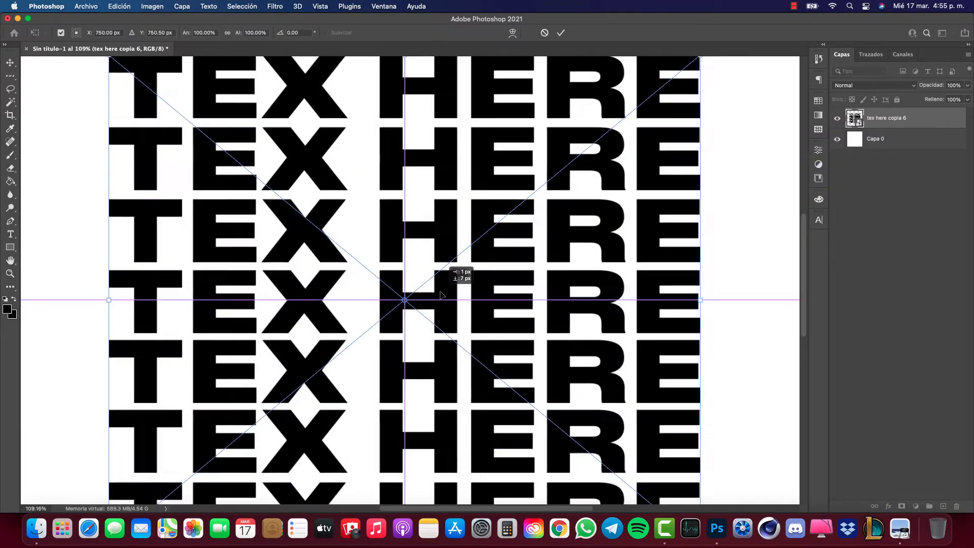
scroll(441, 293, down, 5)
key(Return)
key(t)
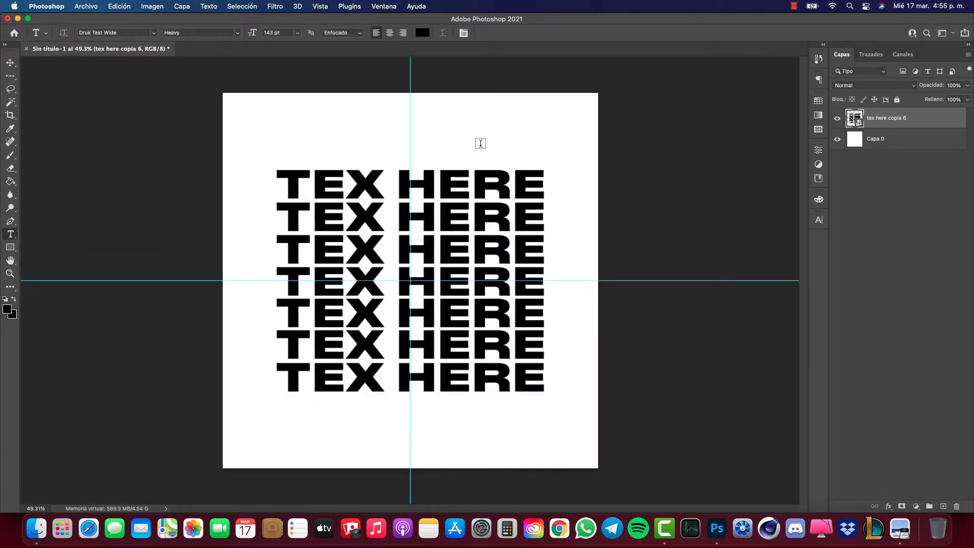
key(super+h)
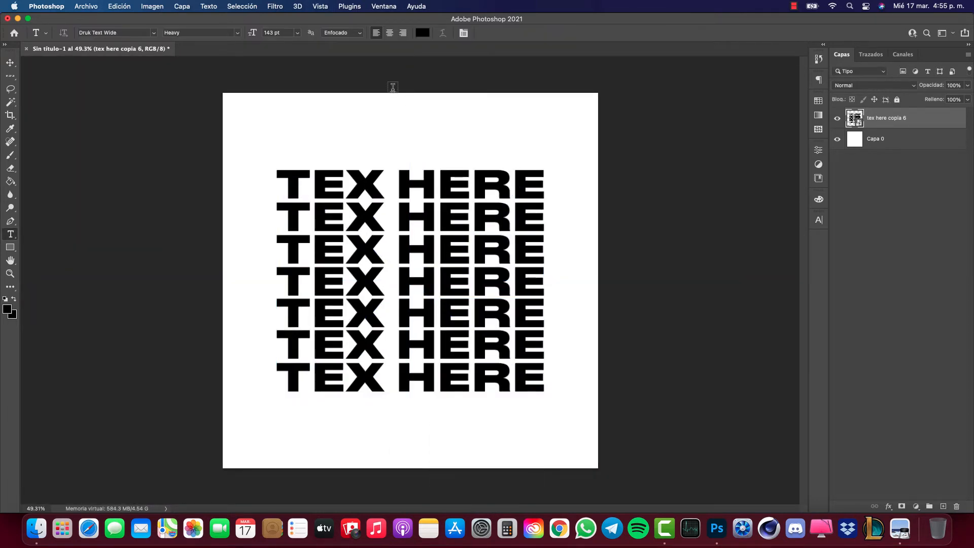
- Open the Liquify filter on the text smart object and set the Twirl brush size to about 664
click(274, 7)
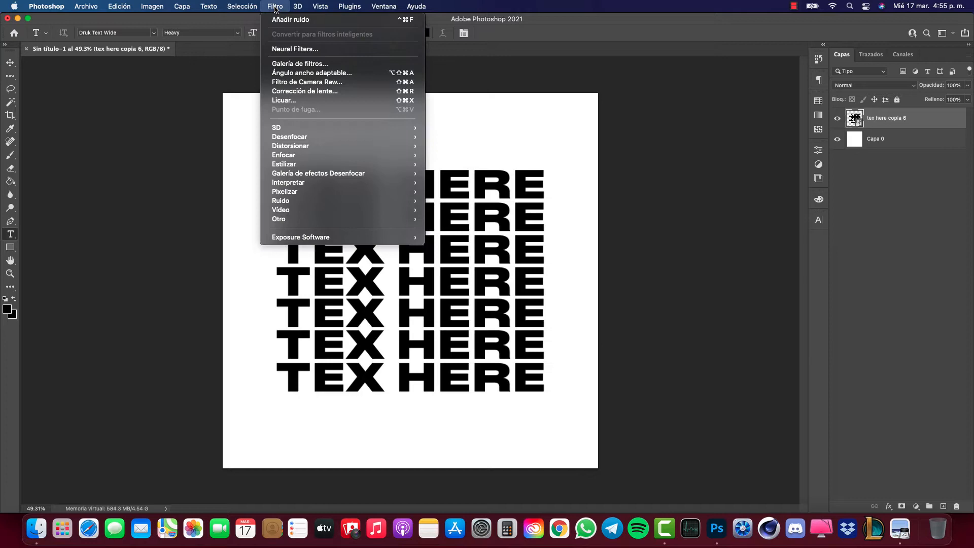
click(290, 101)
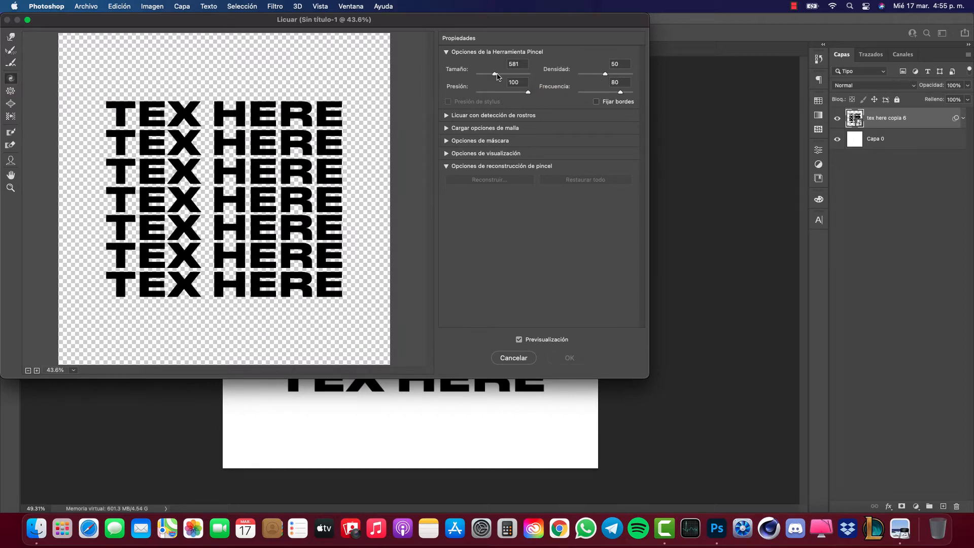
drag(493, 75, 490, 75)
click(618, 83)
- Twirl the upper-right and lower-left areas of the text block, undoing unwanted strokes and redoing them
mouse_move(311, 127)
mouse_down()
mouse_move(231, 176)
mouse_move(120, 276)
mouse_up()
key(super+z)
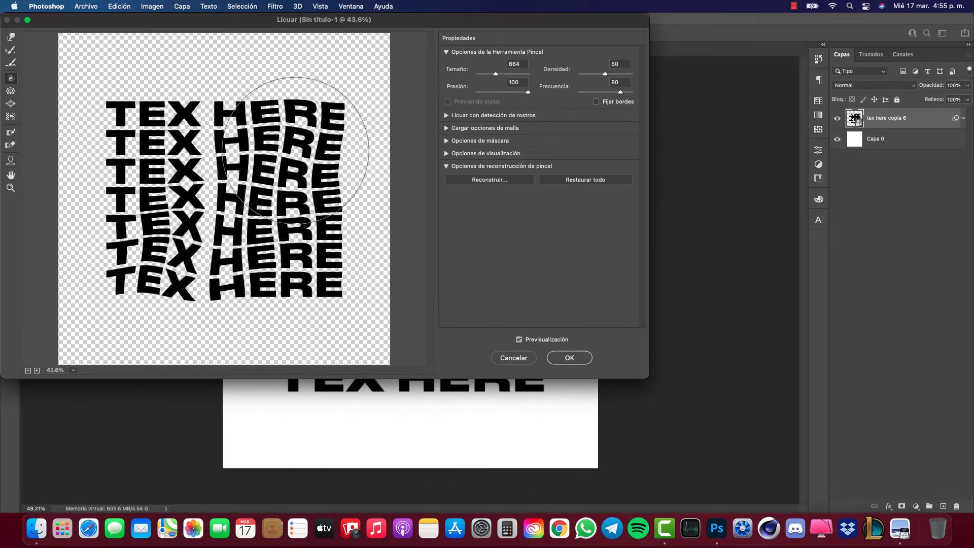
key(super+z)
drag(358, 131, 111, 264)
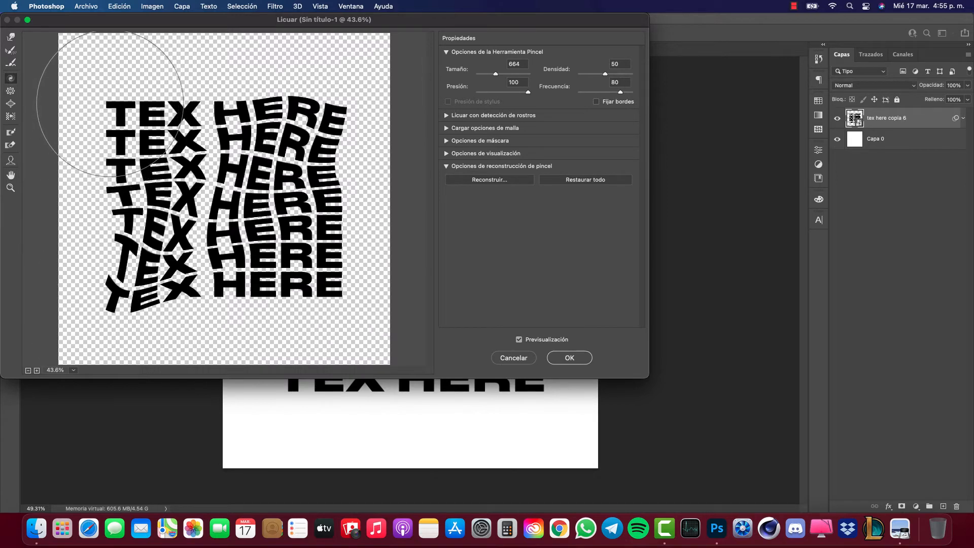
- Reduce the brush size to 596 and retouch the twirl in the lower-left and middle letters, undoing unwanted strokes
key(bracketleft)
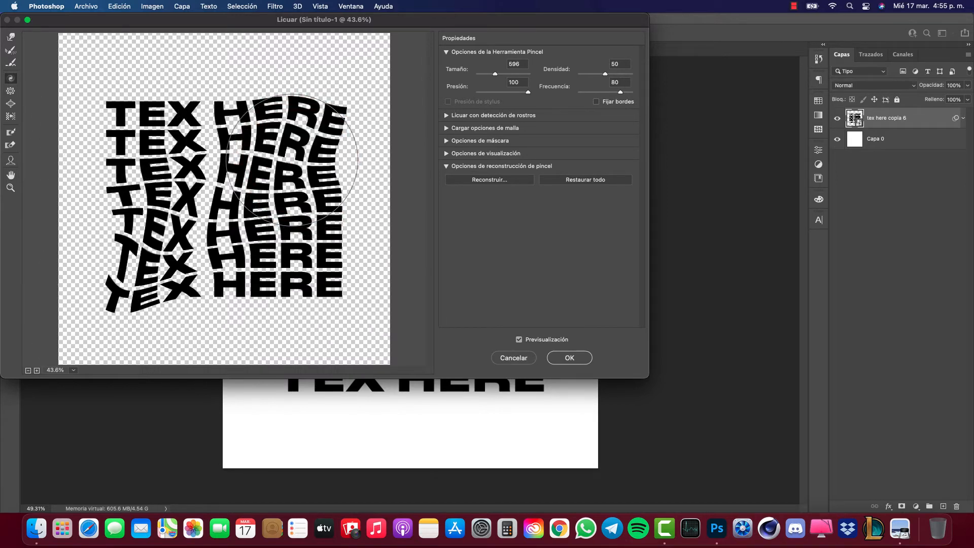
drag(297, 132, 84, 337)
key(super+z)
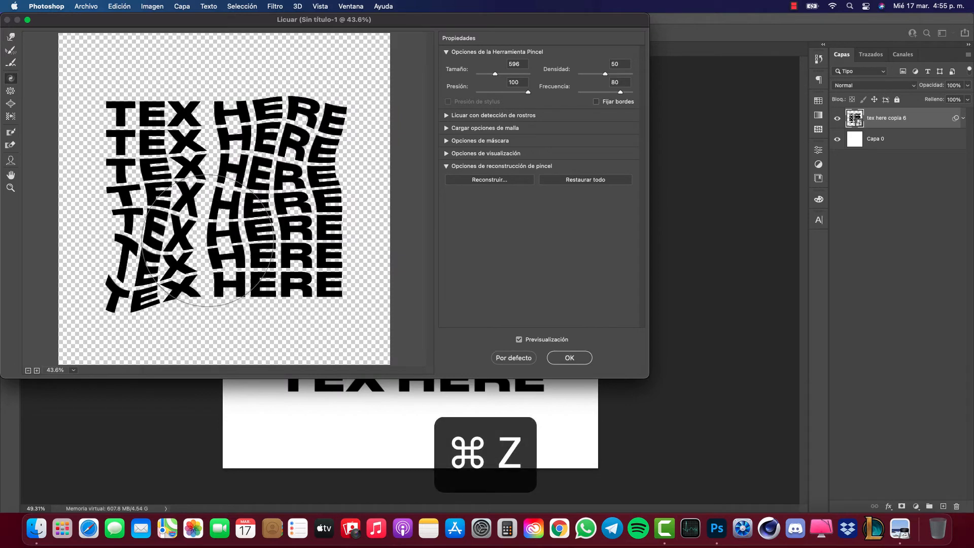
key(super+z)
key(super+z)
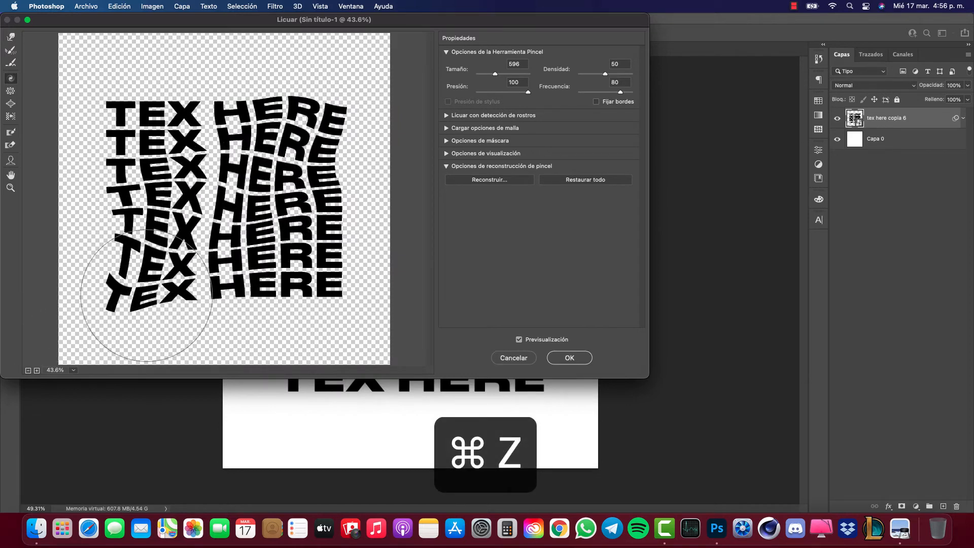
- Retwist the upper-right letters with short twirl strokes, undoing the excessive ones and keeping a subtle bend
click(296, 141)
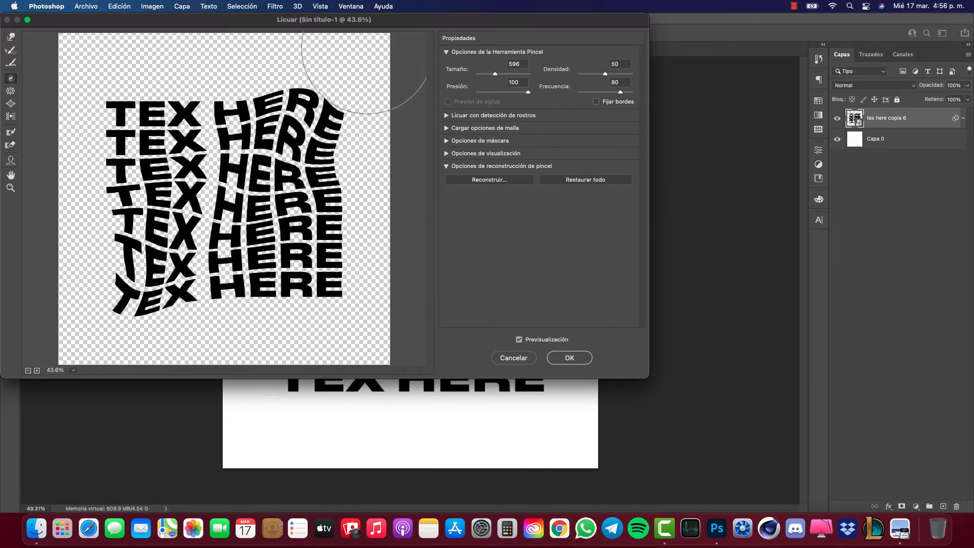
key(super+z)
click(303, 137)
key(super+z)
click(315, 131)
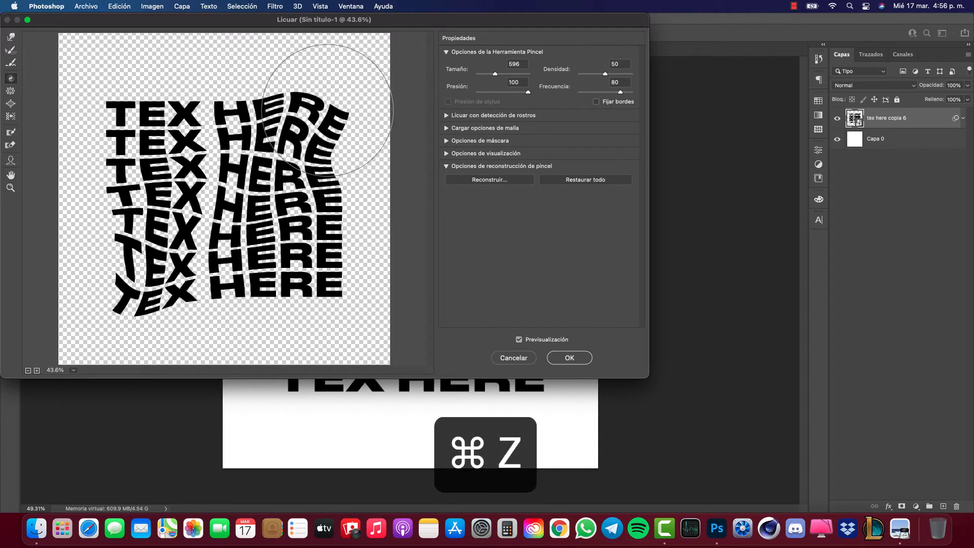
key(super+z)
click(304, 148)
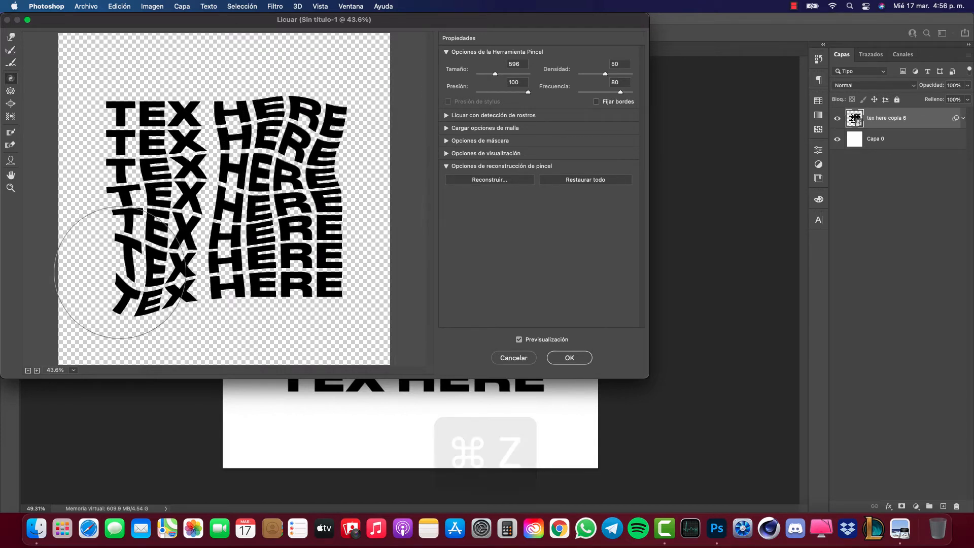
- Twirl the lower-left corner letters slightly more, undoing the strokes that distort them too strongly
click(113, 327)
key(super+z)
click(113, 326)
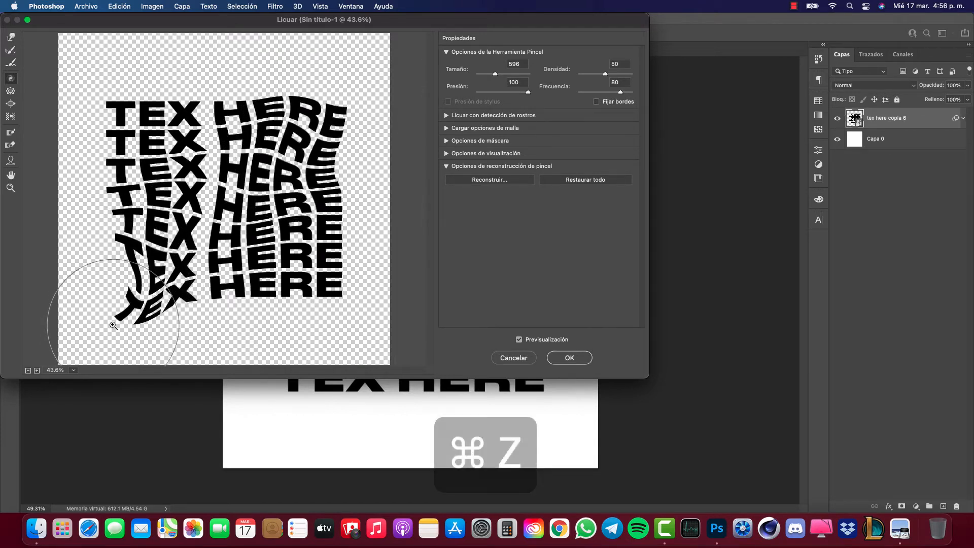
key(super+z)
click(132, 292)
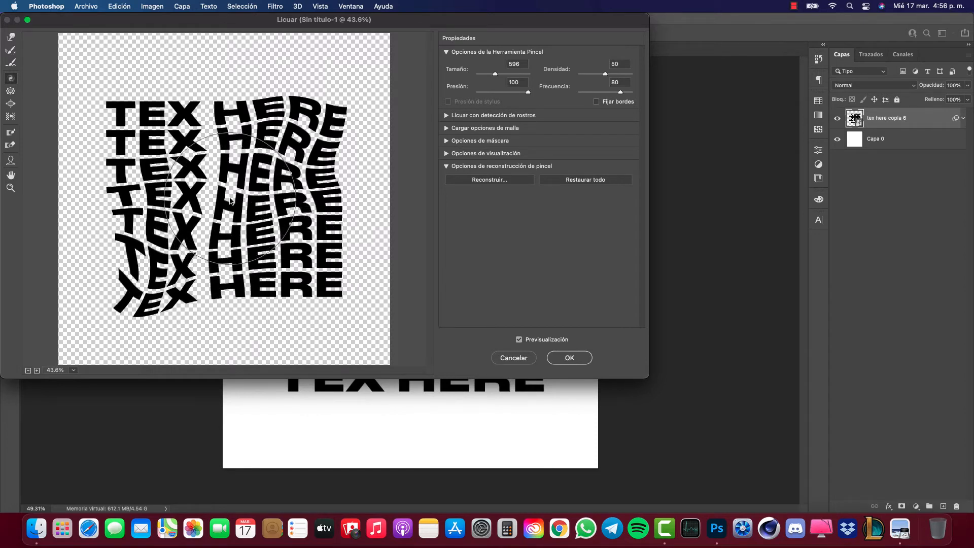
- Twirl the centre of the text block into a strong swirl with a brush size of 582 and apply Liquify
mouse_move(237, 199)
mouse_down()
mouse_move(169, 244)
mouse_move(226, 203)
mouse_up()
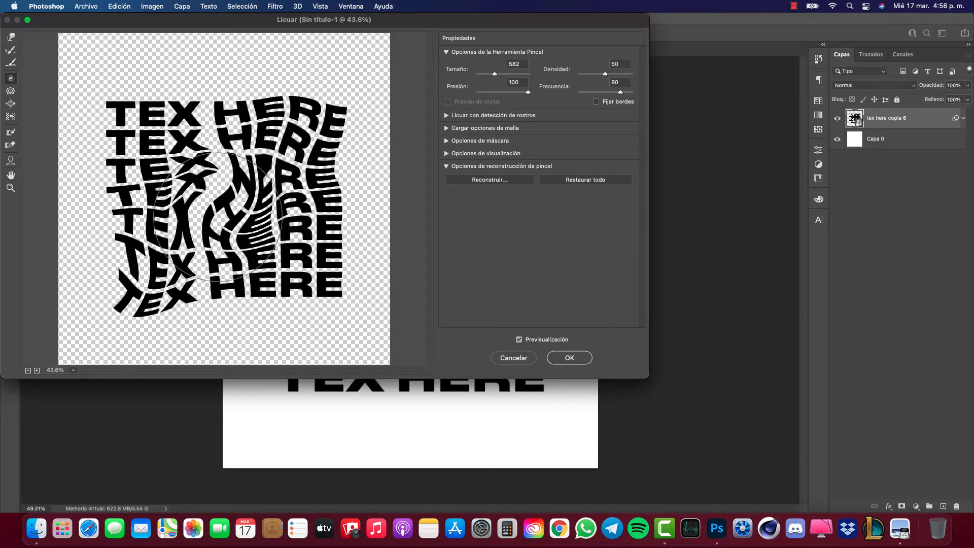
drag(225, 201, 228, 212)
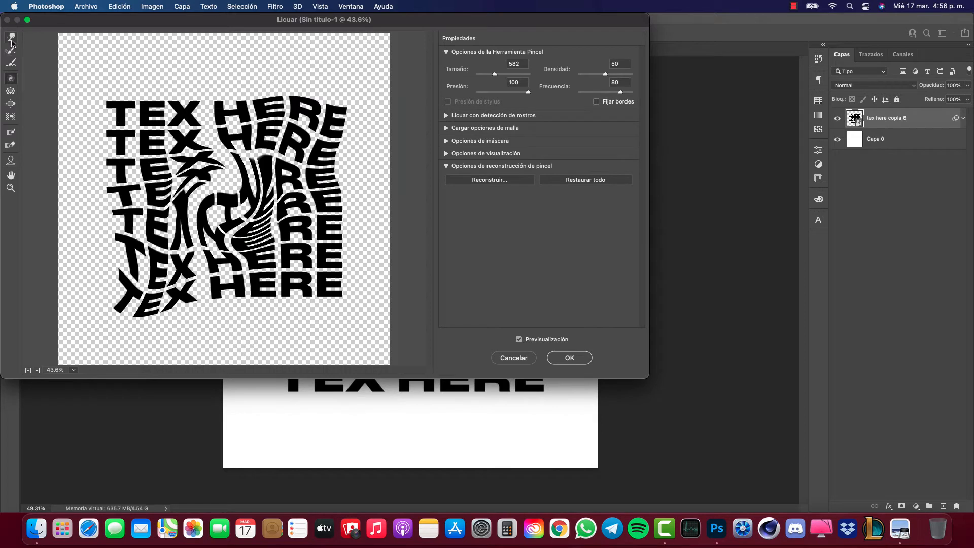
click(570, 358)
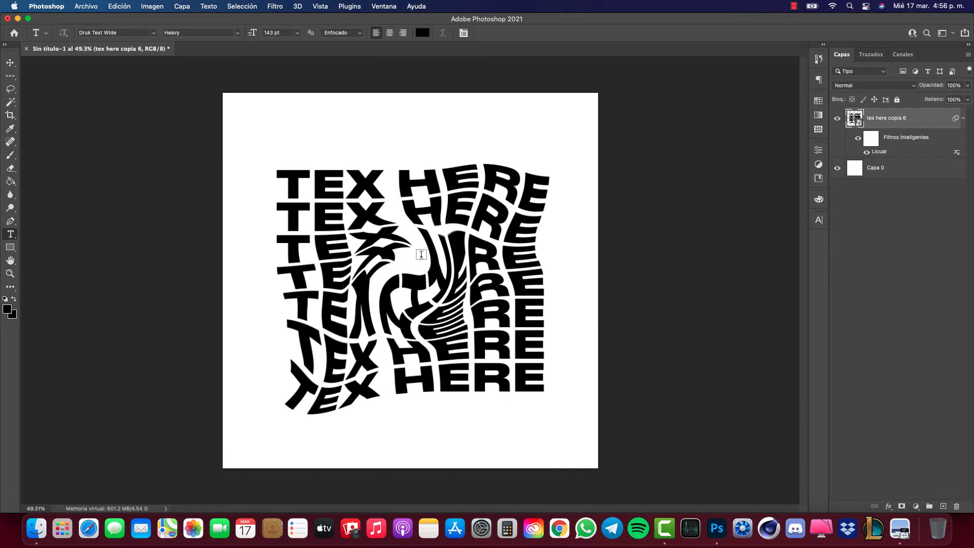
scroll(432, 250, down, 5)
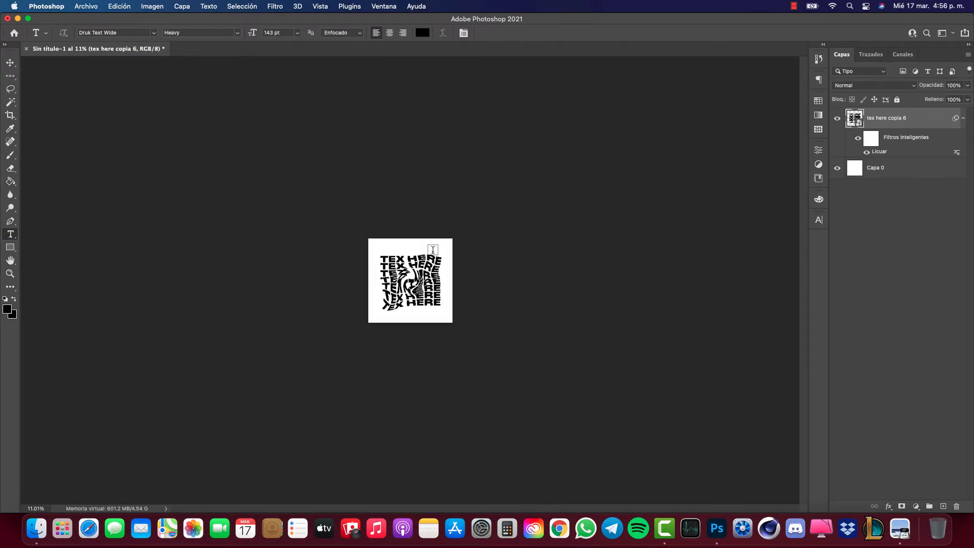
scroll(431, 249, up, 5)
scroll(423, 292, down, 3)
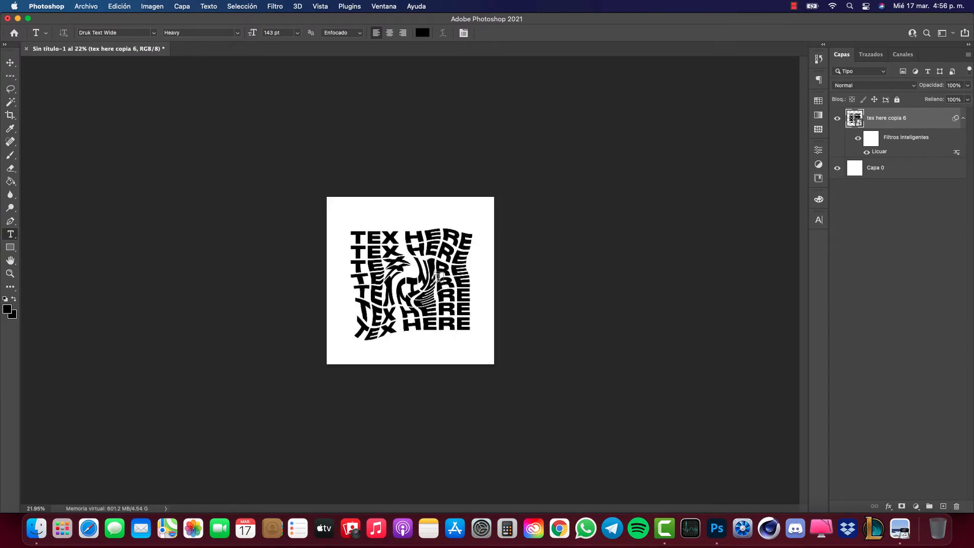
scroll(429, 272, up, 5)
scroll(427, 272, down, 3)
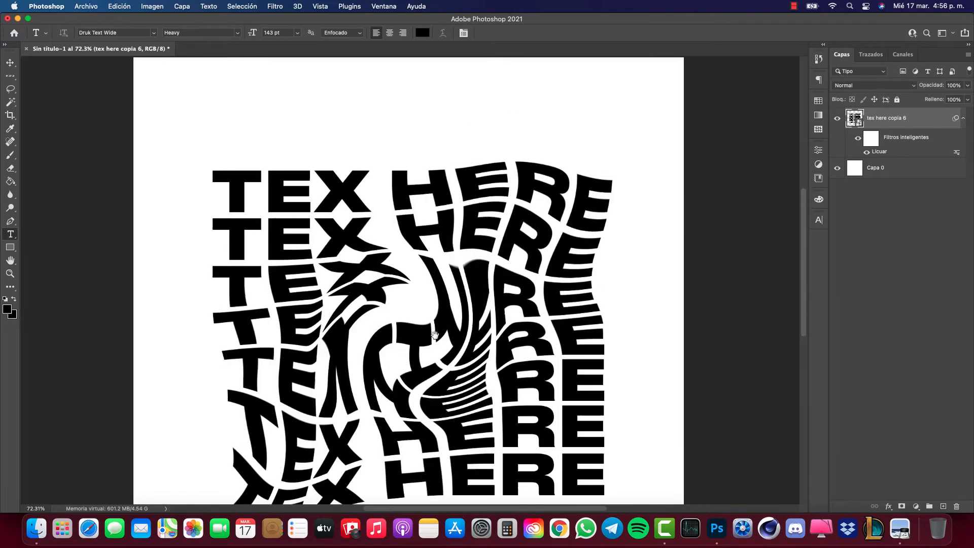
scroll(443, 277, up, 1)
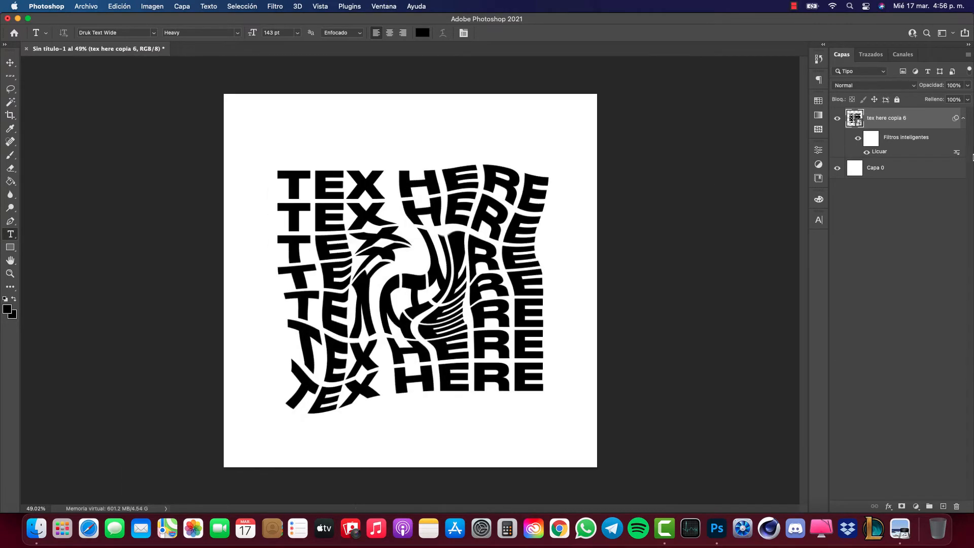
- Rasterize the liquified text layer and convert it back into a smart object
click(963, 118)
right_click(905, 118)
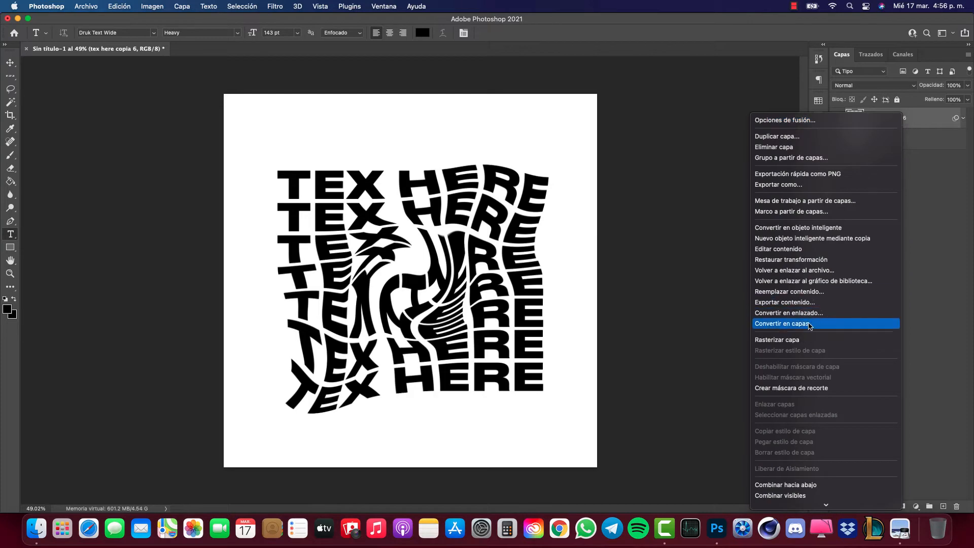
click(787, 342)
right_click(888, 118)
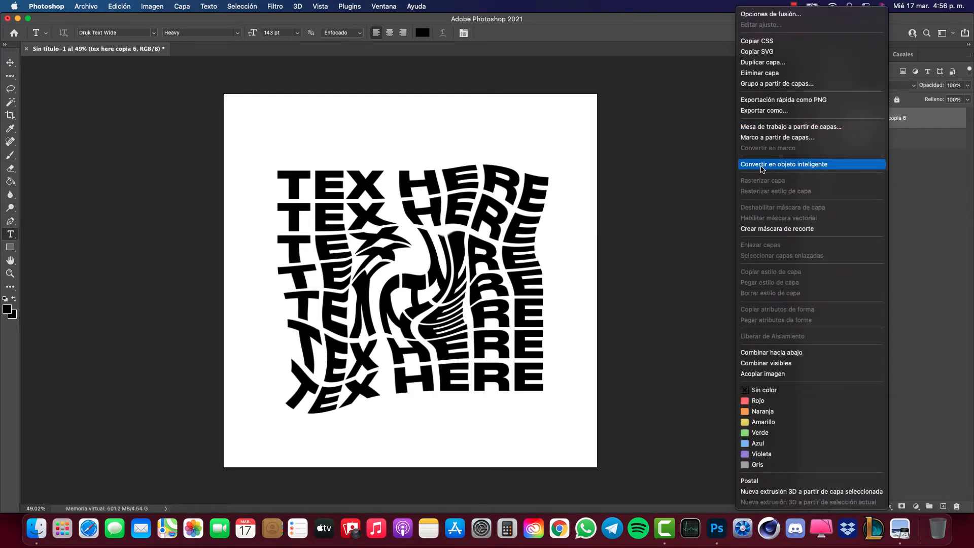
click(786, 164)
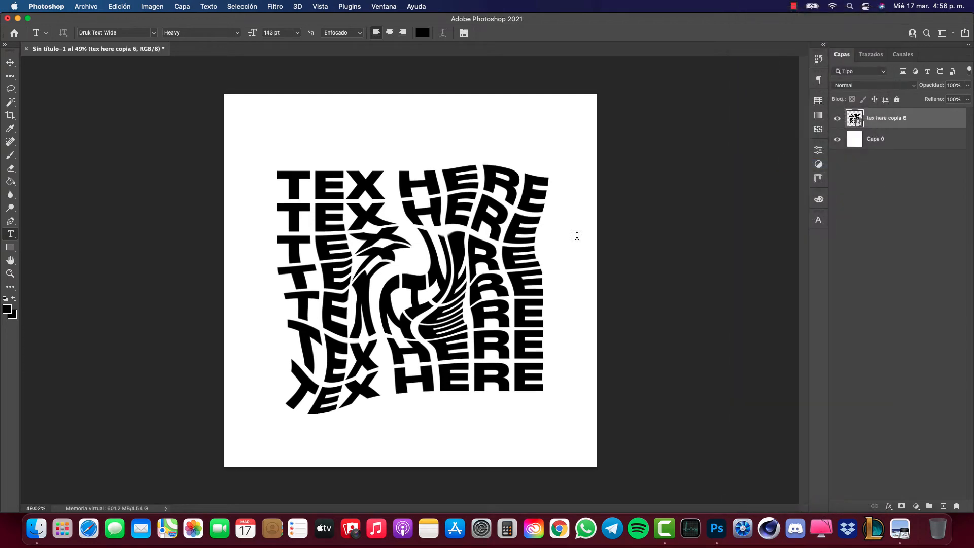
- Show the guides again and re-centre the deformed text on the canvas at X 750 px and Y 750 px
scroll(461, 254, down, 5)
scroll(458, 254, up, 5)
key(super+t)
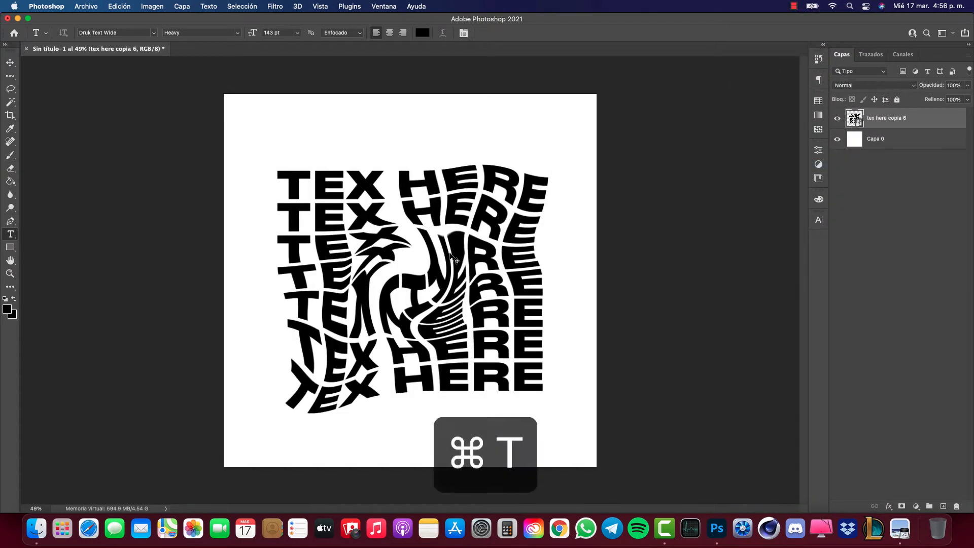
key(super+h)
scroll(428, 281, up, 4)
drag(429, 290, 424, 273)
scroll(430, 282, down, 4)
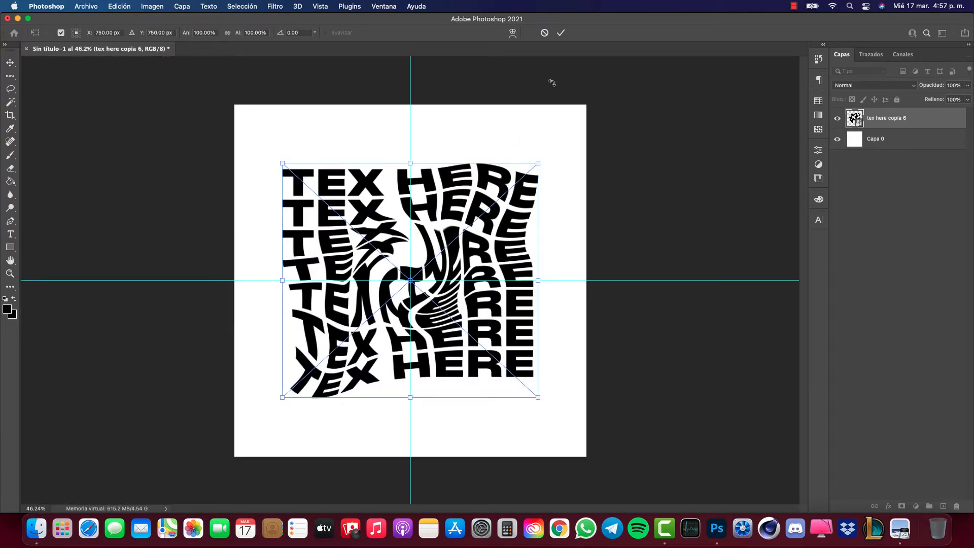
click(560, 33)
scroll(461, 217, down, 4)
scroll(460, 217, up, 3)
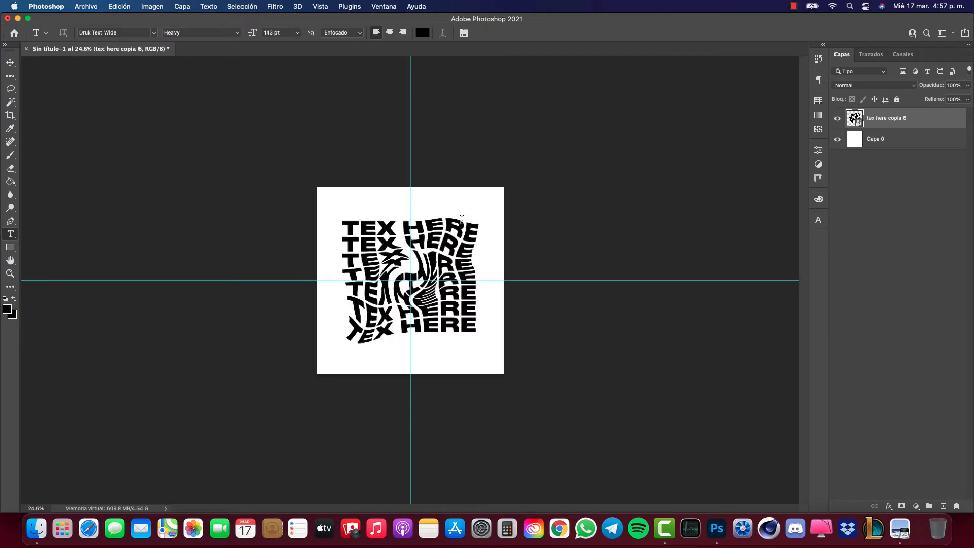
- Hide the guides and add a new text line reading "TEX HERE" above the deformed text block
key(super+h)
scroll(466, 224, up, 3)
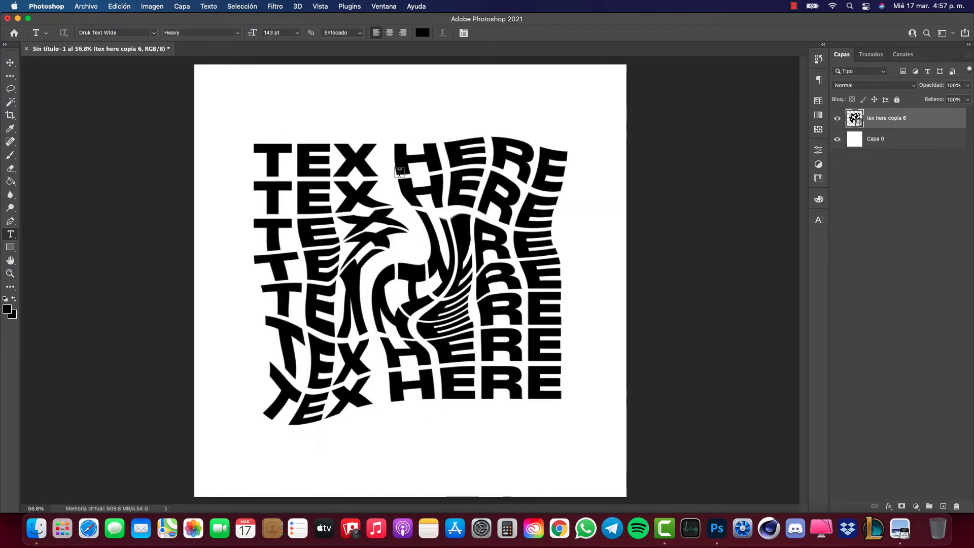
click(362, 103)
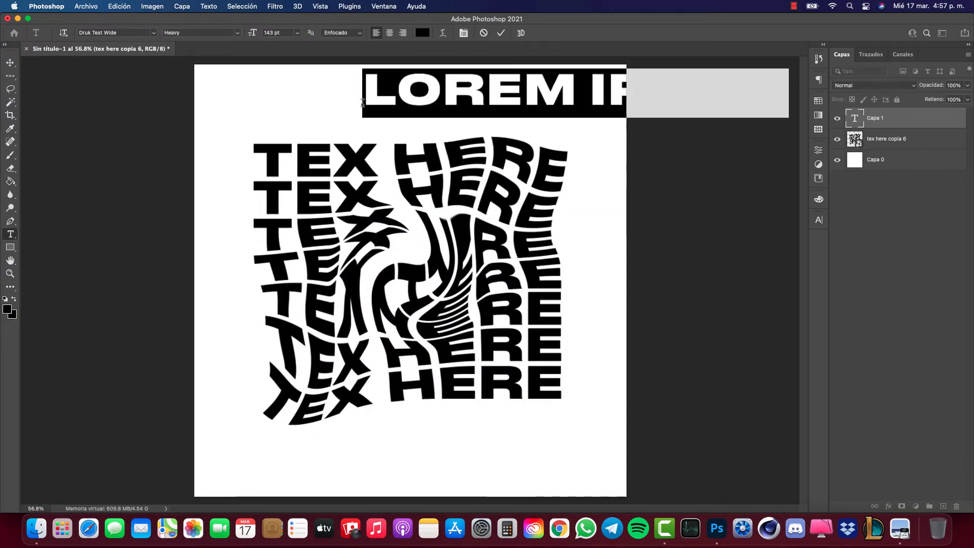
text(T)
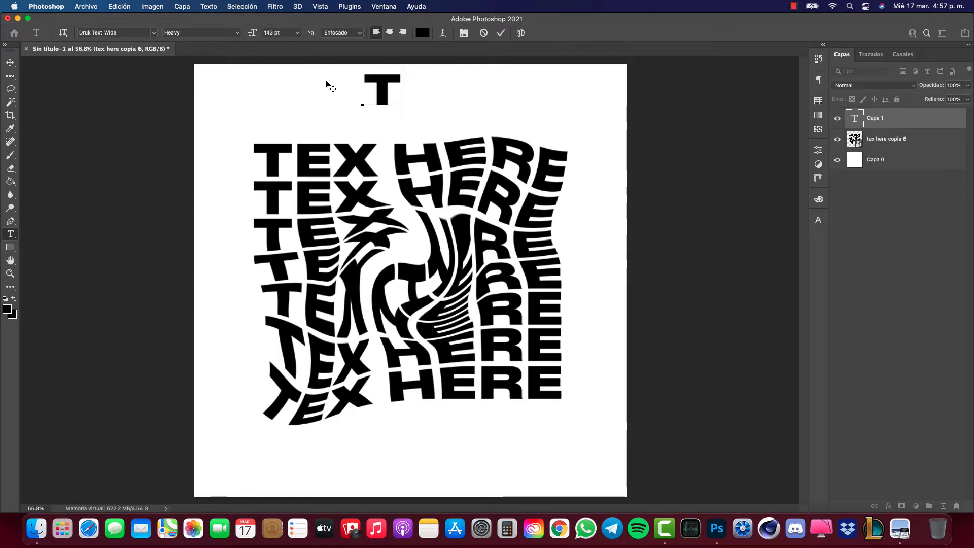
text(EX HERE)
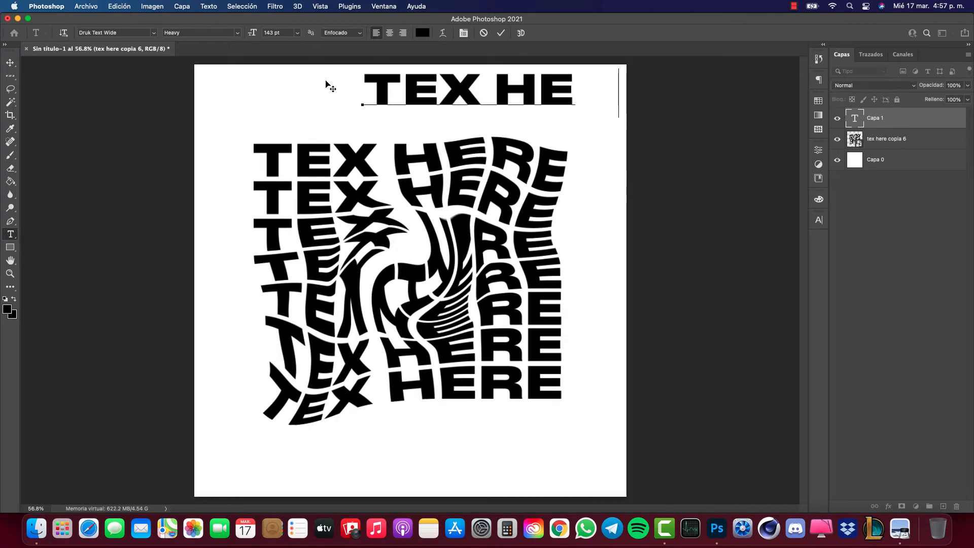
click(501, 33)
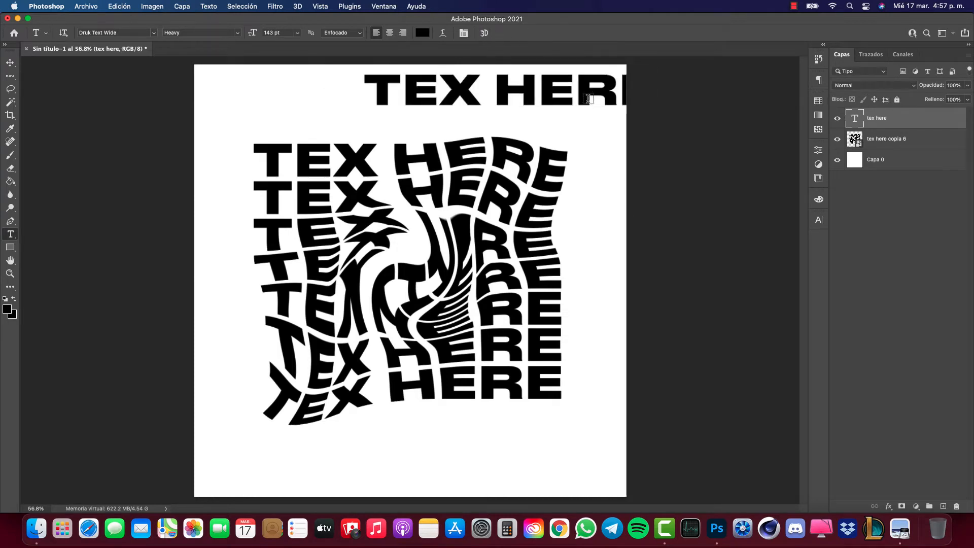
- Scale the new text line down and align it just above the upper-left corner of the deformed block
key(super+t)
drag(656, 67, 337, 116)
click(553, 33)
click(11, 63)
key(cmd+t)
key(Return)
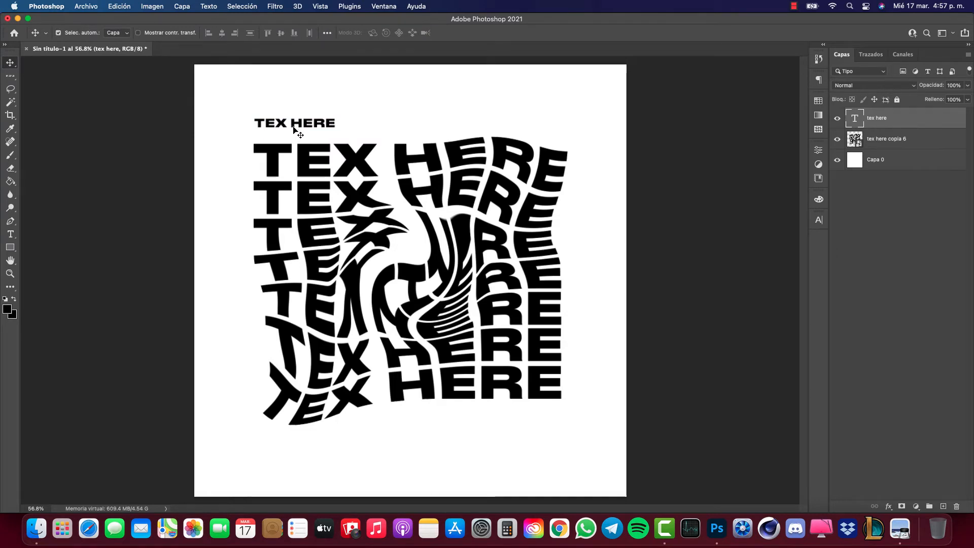
- Duplicate the small text line, move the copy below the block's lower-right corner, and retype it as "TEX HERE"
key(super+j)
drag(293, 126, 606, 428)
key(t)
key(BackSpace)
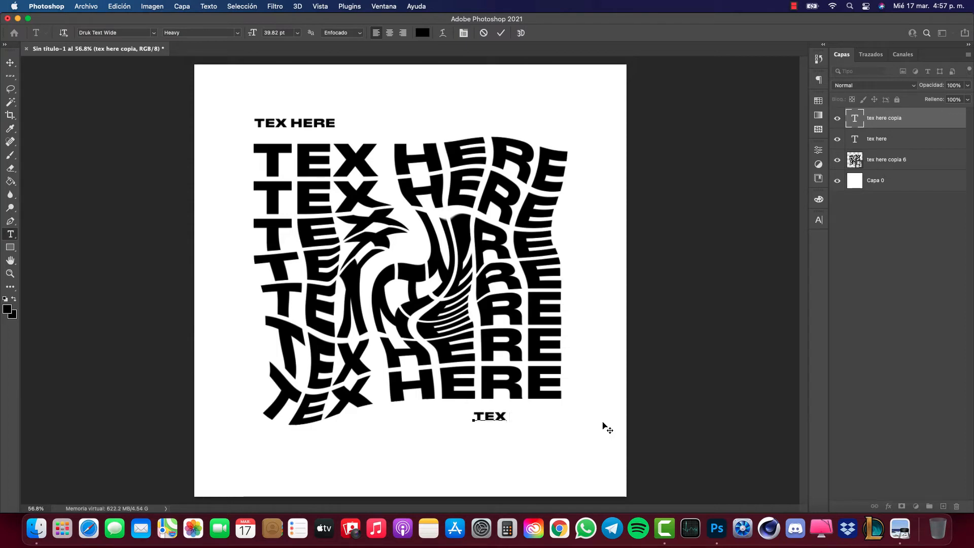
text(TEX HERE)
click(500, 32)
- Scale the lower text line down slightly to 32.61 pt and align its right end with the block's right edge
key(super+t)
drag(555, 410, 548, 410)
click(553, 34)
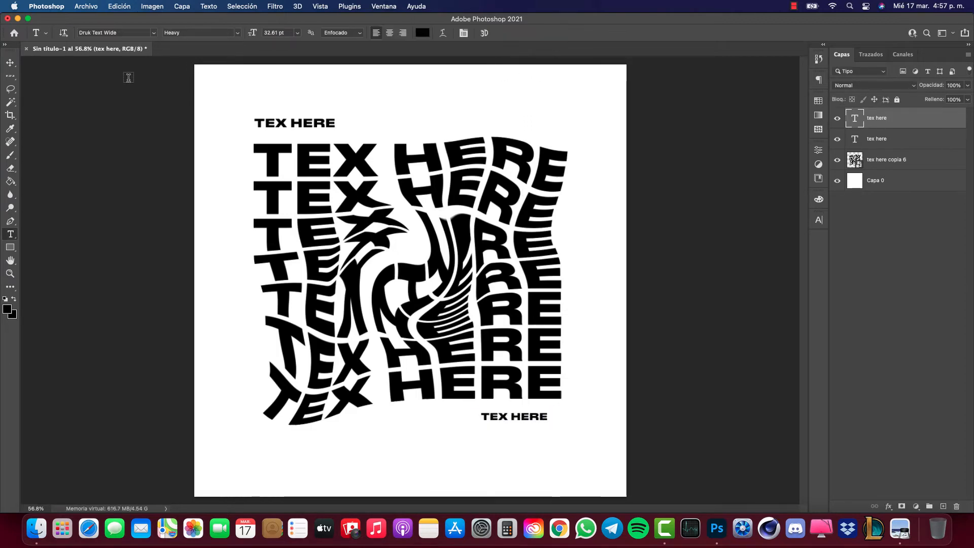
click(10, 62)
drag(579, 411, 593, 410)
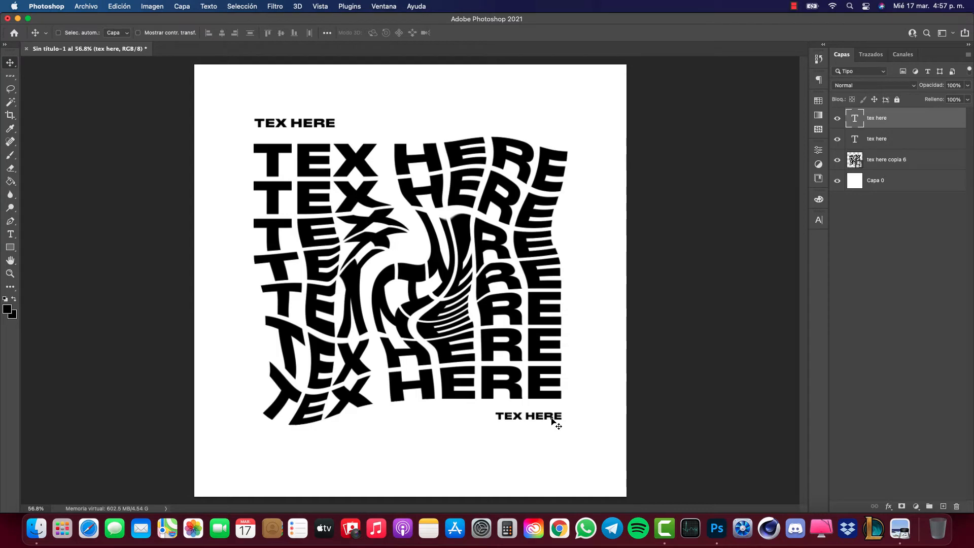
scroll(549, 420, down, 5)
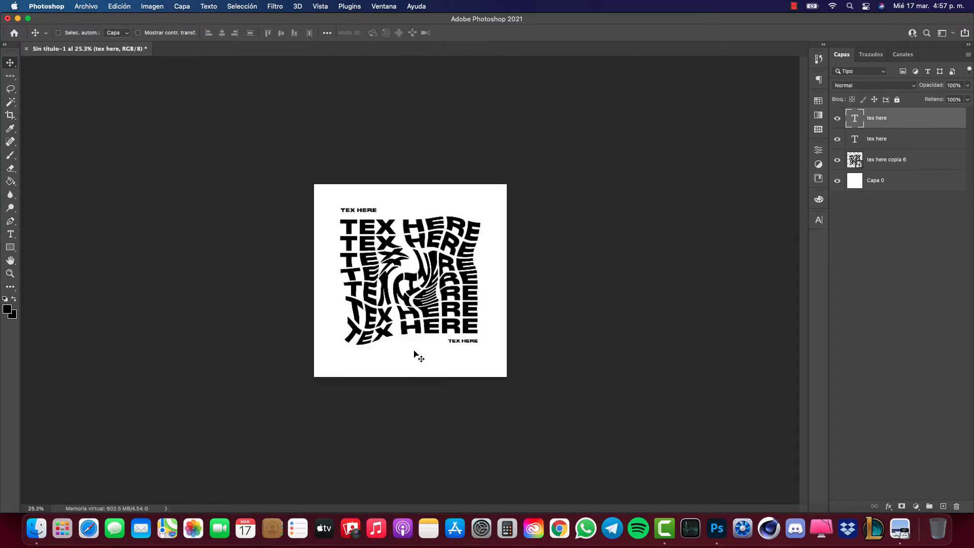
scroll(413, 357, up, 5)
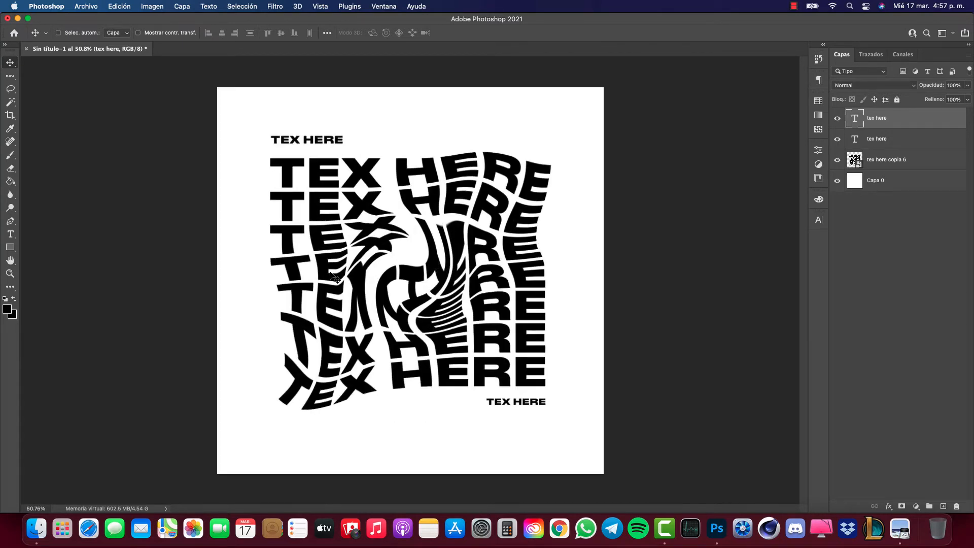
- Place RESTRICTED.png from the "portada estilo texto deforme" folder, scaled down to a small badge above the block's upper-right corner
click(37, 530)
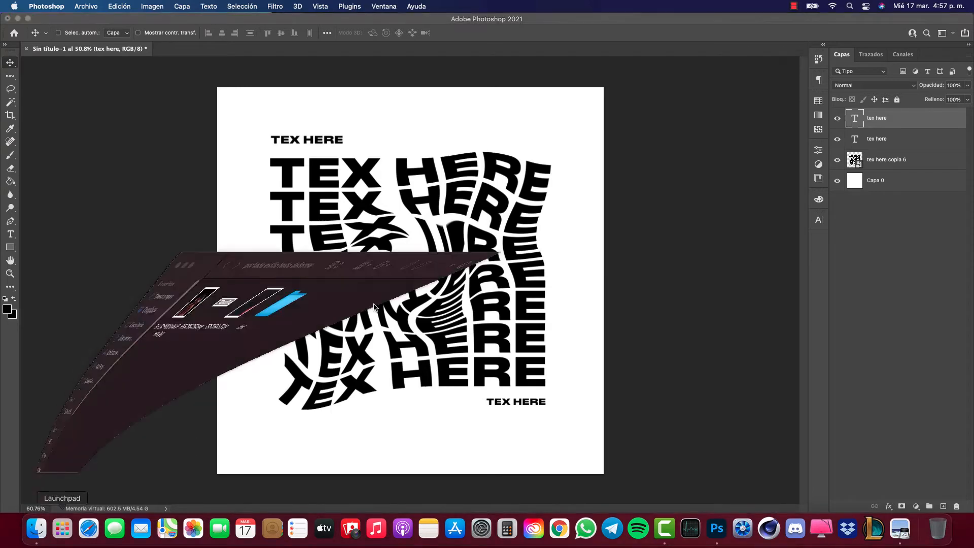
drag(451, 104, 734, 101)
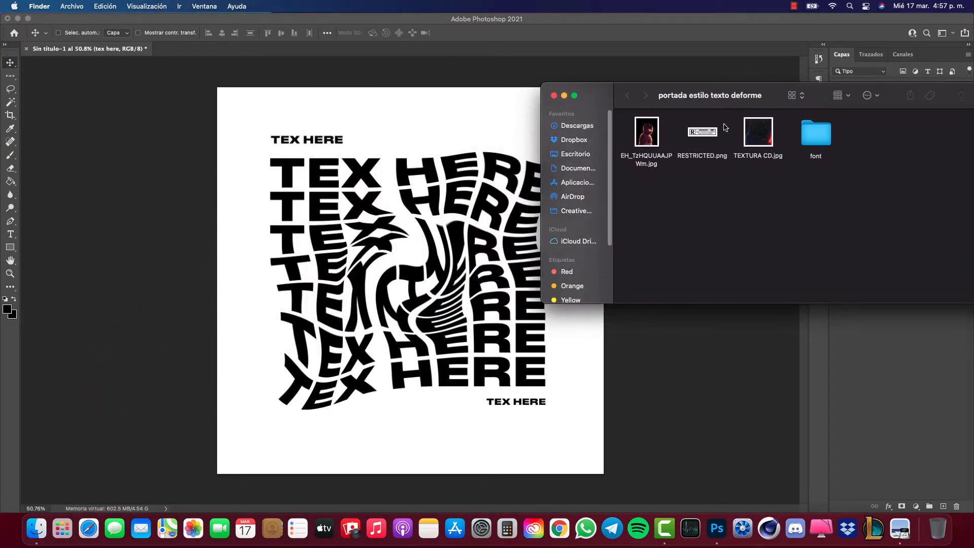
drag(696, 134, 394, 169)
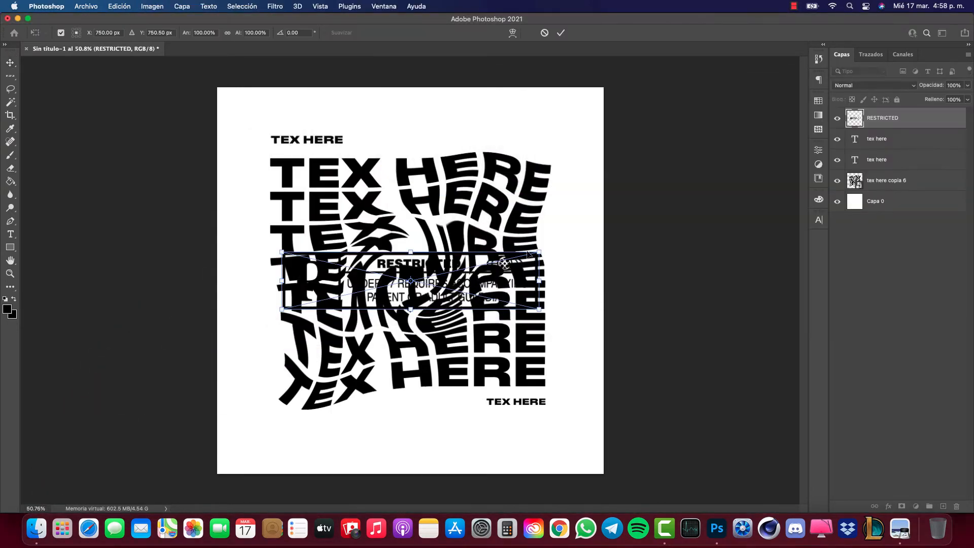
drag(538, 252, 535, 140)
click(561, 33)
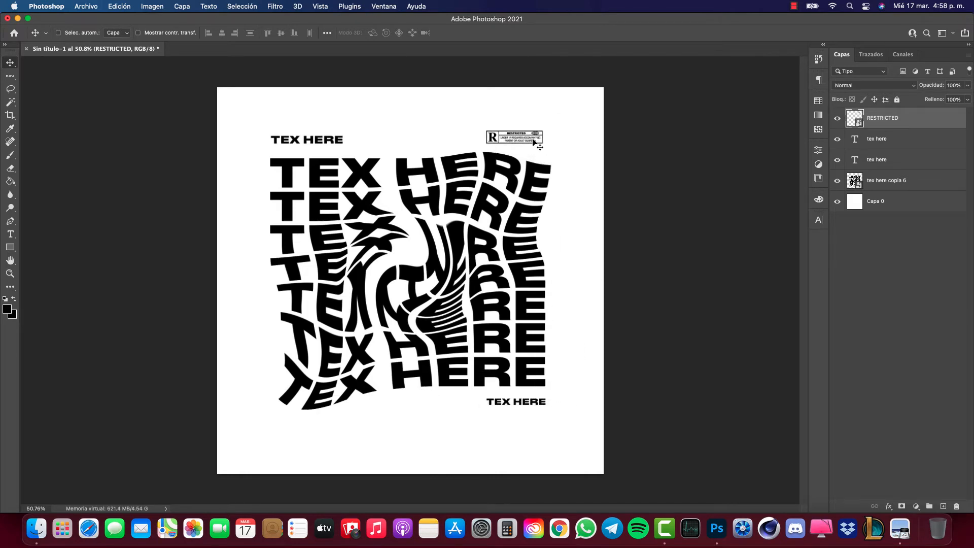
- Move the RESTRICTED badge so its right side lines up with the top-right edge of the deformed text
scroll(488, 143, up, 6)
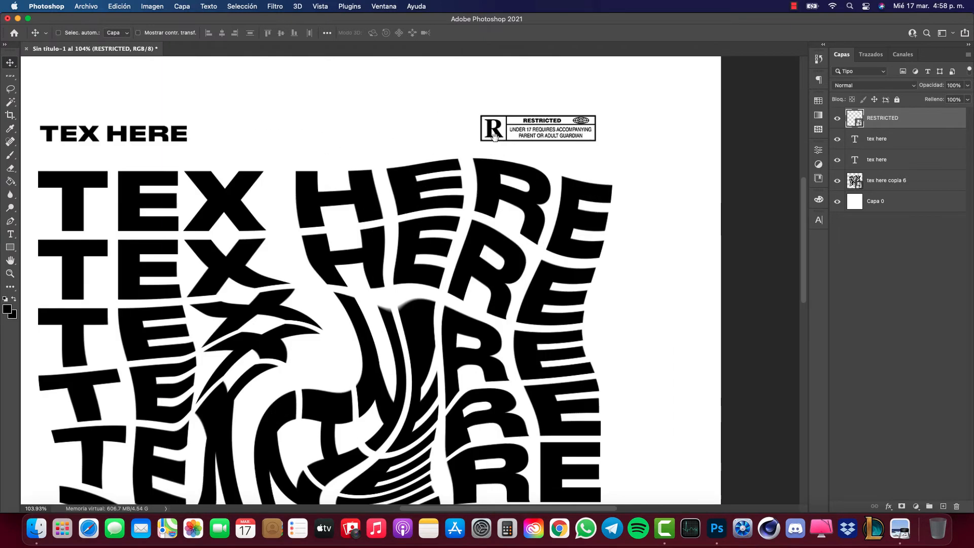
drag(567, 127, 546, 223)
scroll(501, 228, up, 2)
key(super+0)
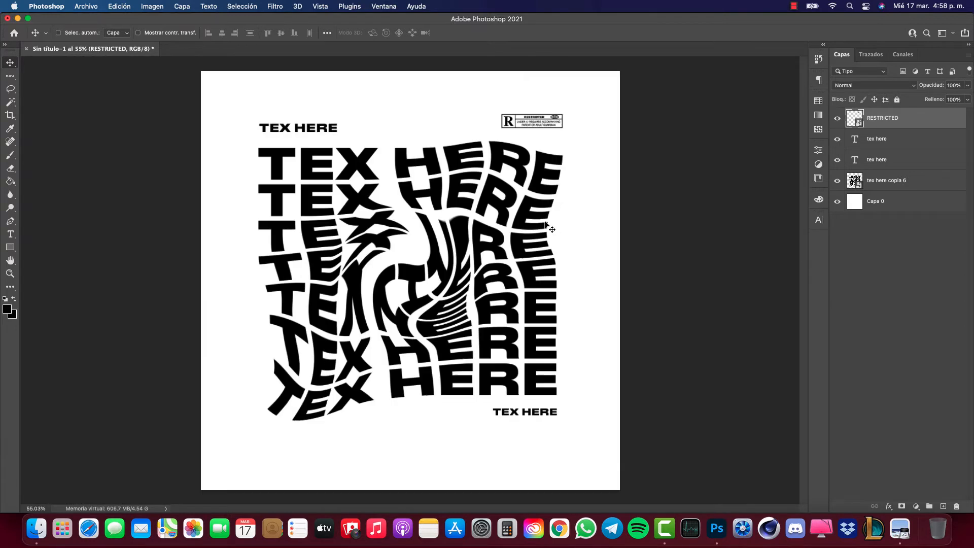
scroll(516, 163, up, 1)
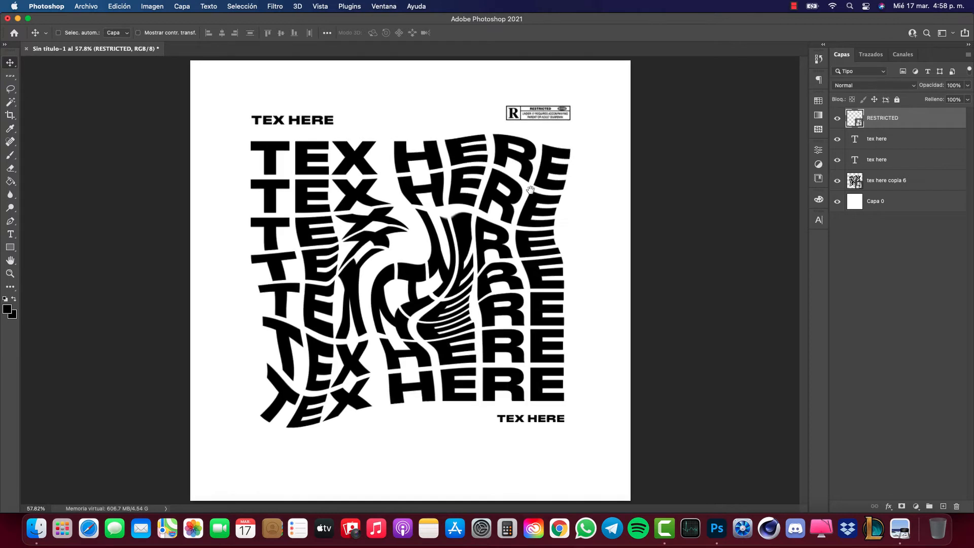
scroll(539, 157, down, 2)
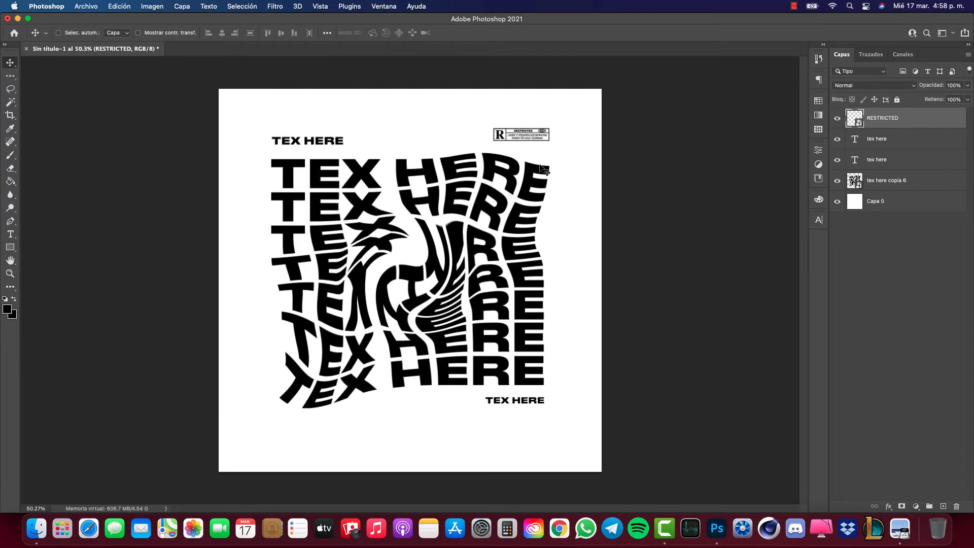
scroll(538, 136, up, 1)
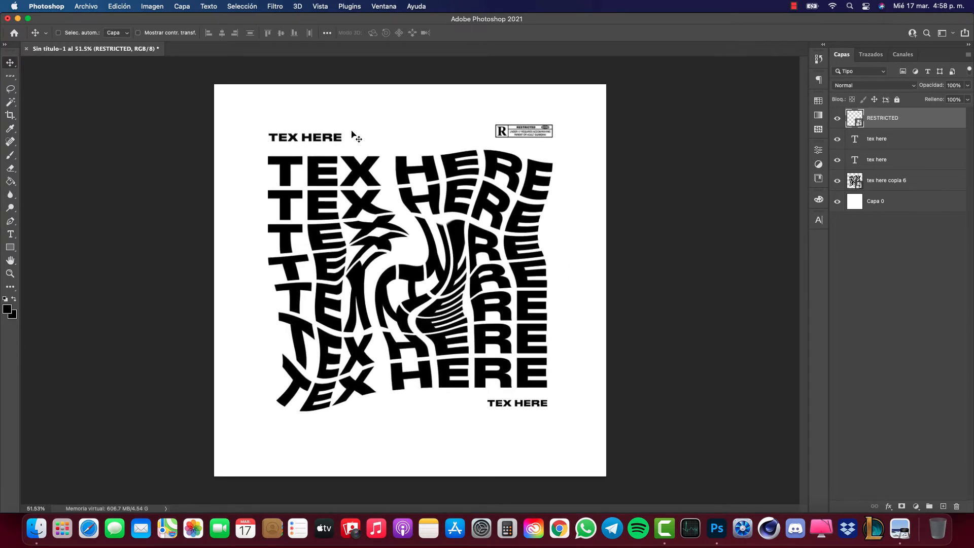
- Show the rulers and place a horizontal guide along the bottom edge of the RESTRICTED badge
scroll(508, 152, up, 10)
key(ctrl+r)
drag(365, 65, 385, 251)
drag(268, 274, 622, 271)
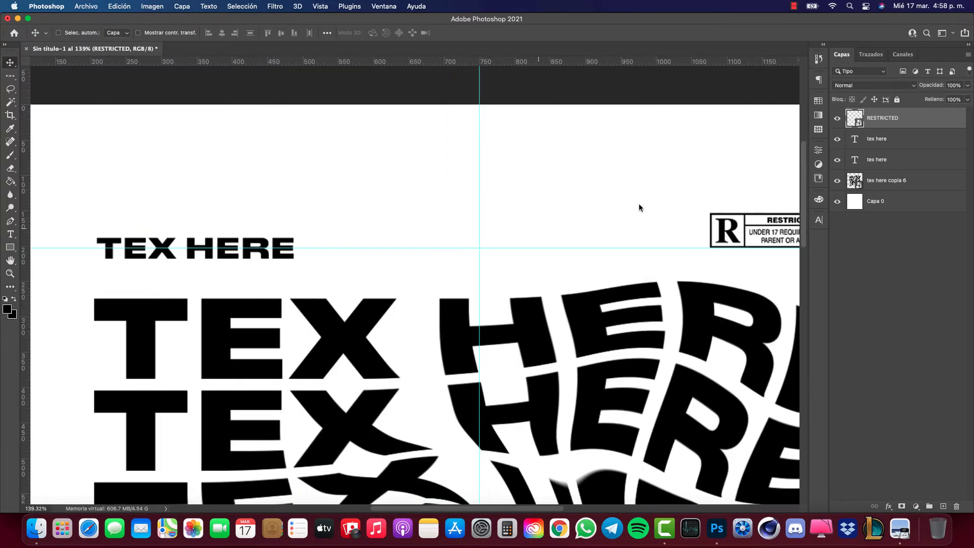
- Move the upper-left "TEX HERE" line up so its baseline sits on the horizontal guide
click(876, 146)
key(super+t)
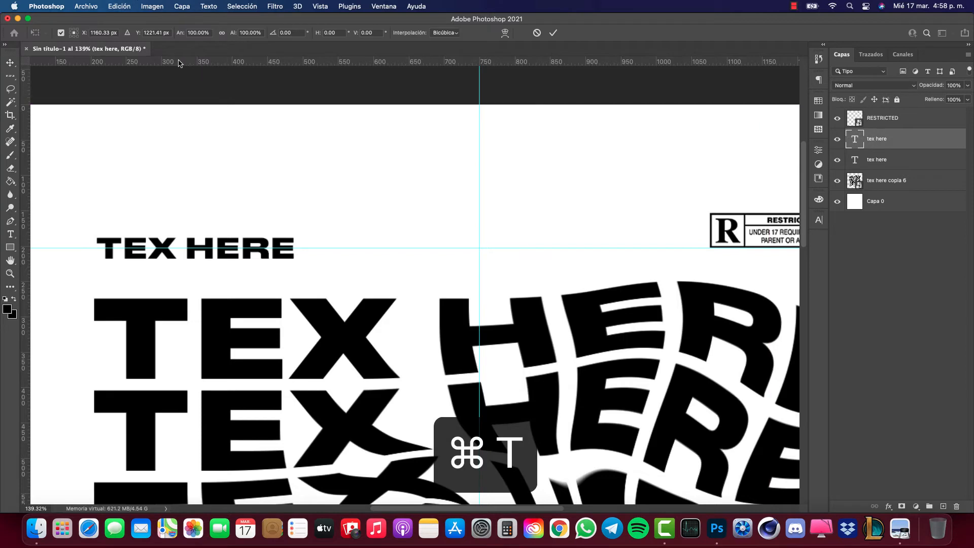
click(552, 32)
click(888, 159)
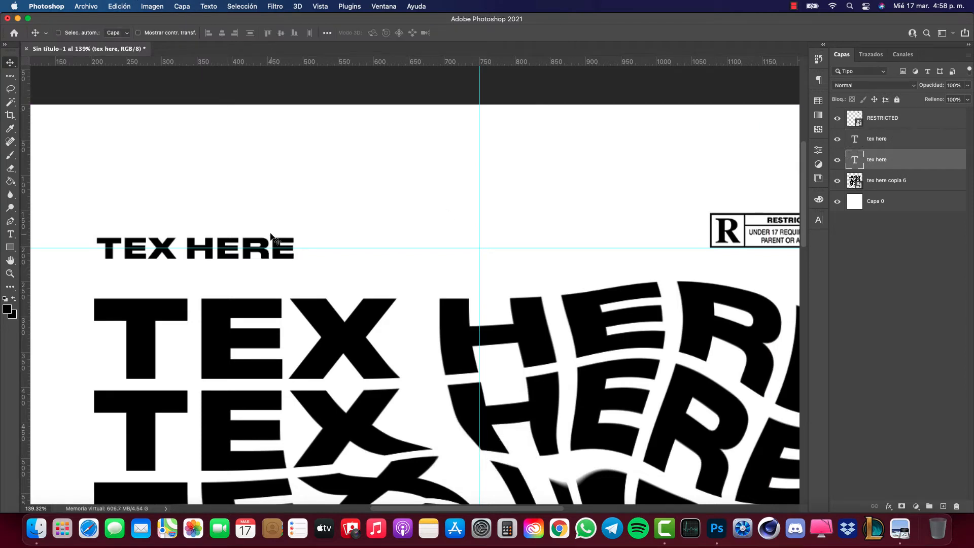
drag(272, 236, 270, 224)
- Hide the guides and rulers with the whole canvas in view
key(super+0)
key(super+h)
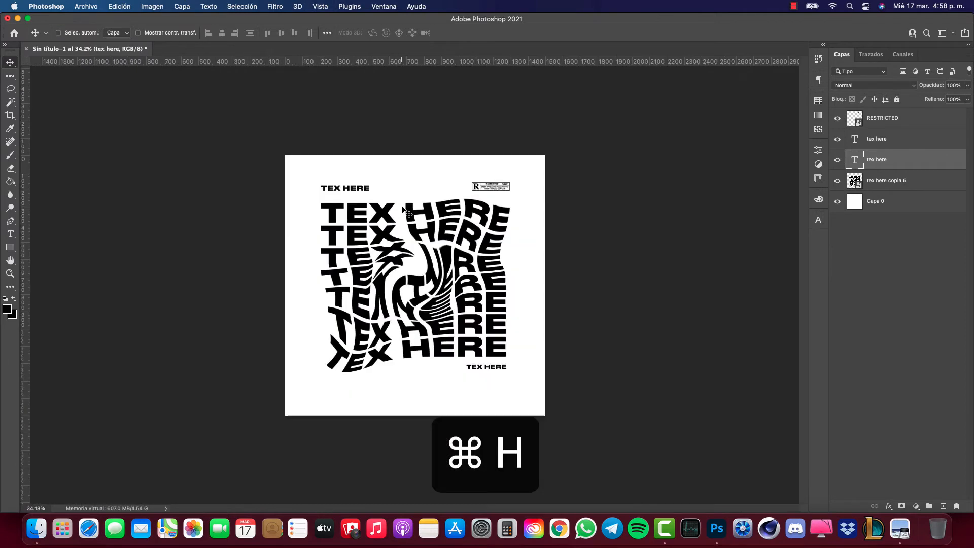
key(super+r)
scroll(426, 223, up, 3)
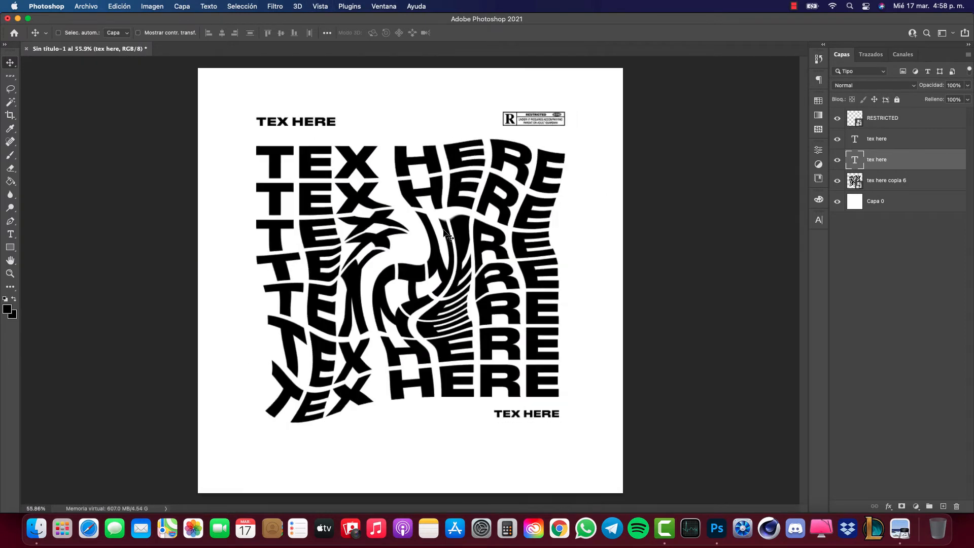
scroll(446, 234, down, 1)
scroll(447, 231, up, 1)
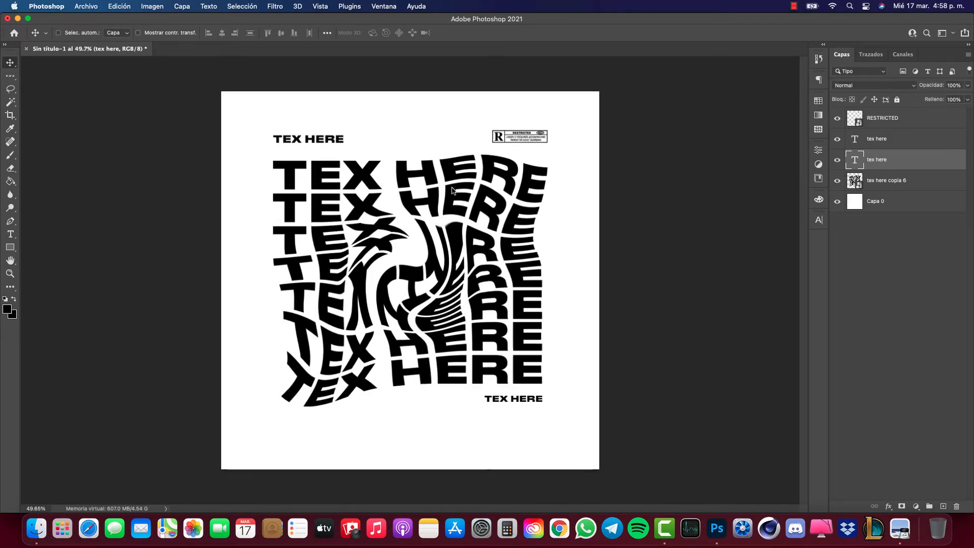
scroll(410, 280, down, 3)
scroll(469, 235, up, 3)
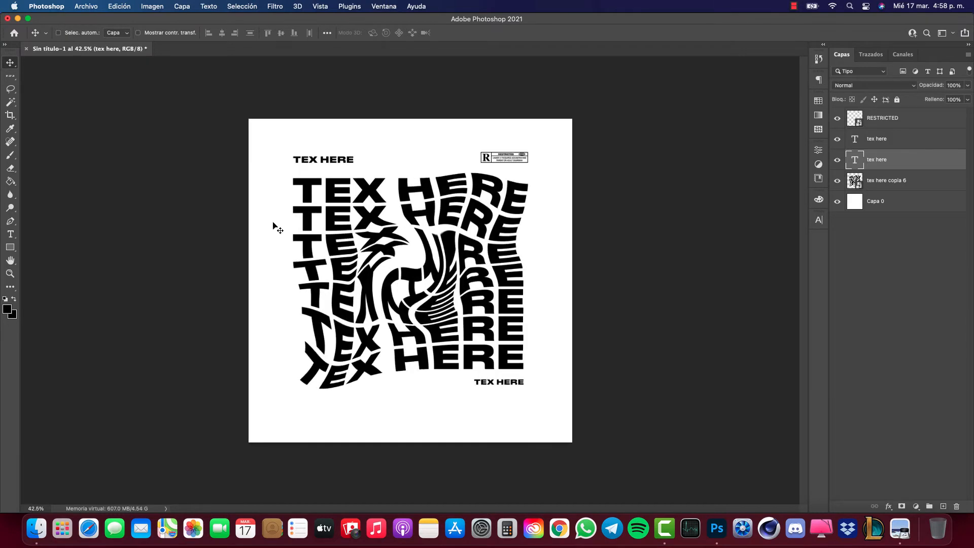
key(z)
scroll(442, 231, up, 3)
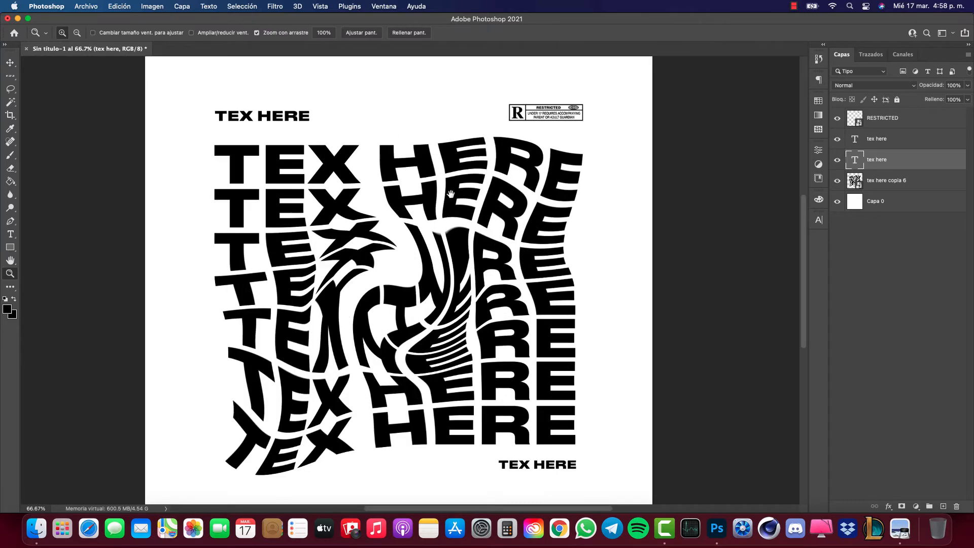
scroll(477, 202, down, 5)
scroll(478, 202, up, 3)
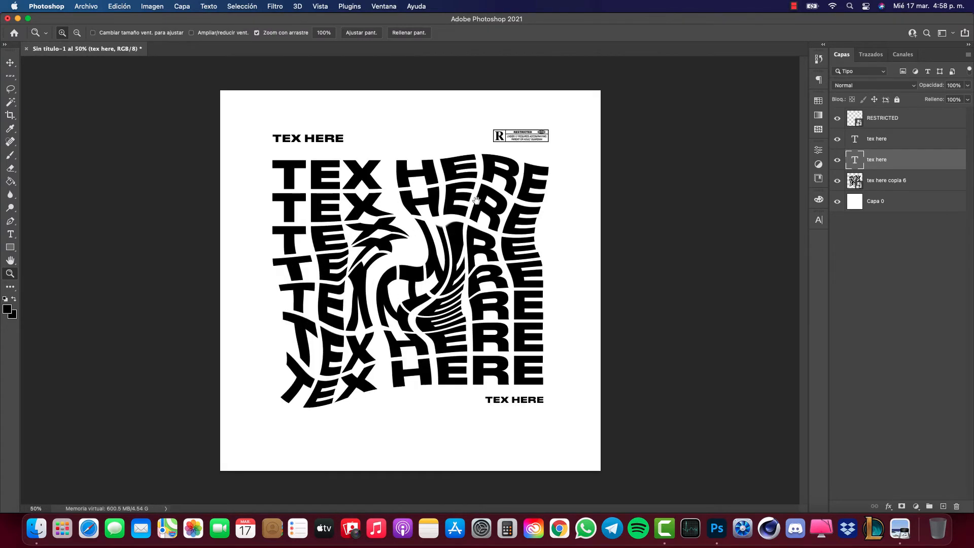
- Group the RESTRICTED badge, both small text layers and the deformed text layer into a group named "textos"
click(885, 187)
shift+click(883, 120)
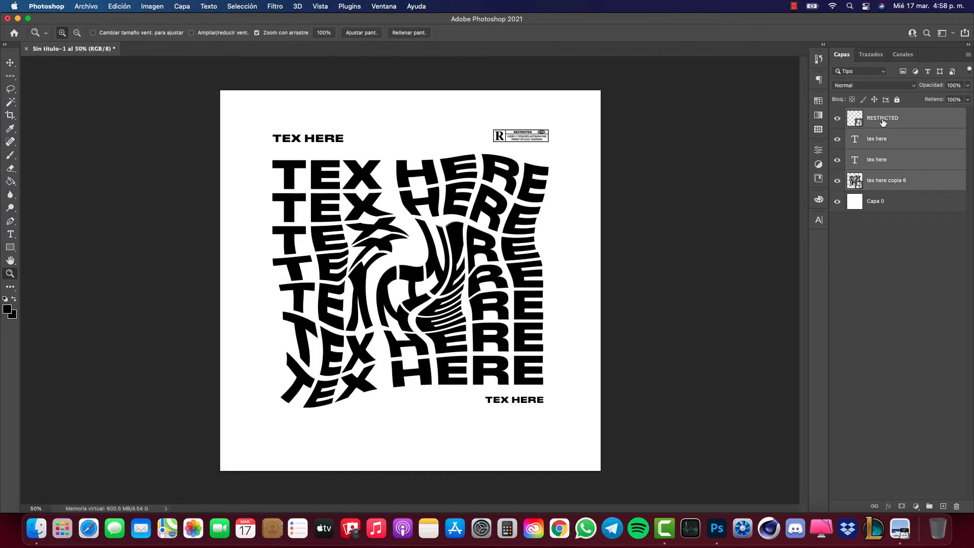
right_click(882, 121)
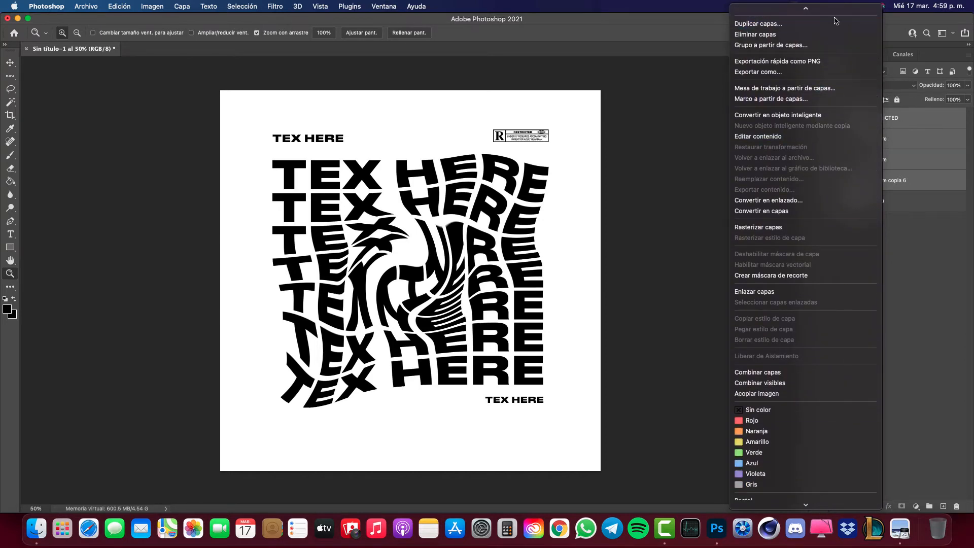
click(940, 127)
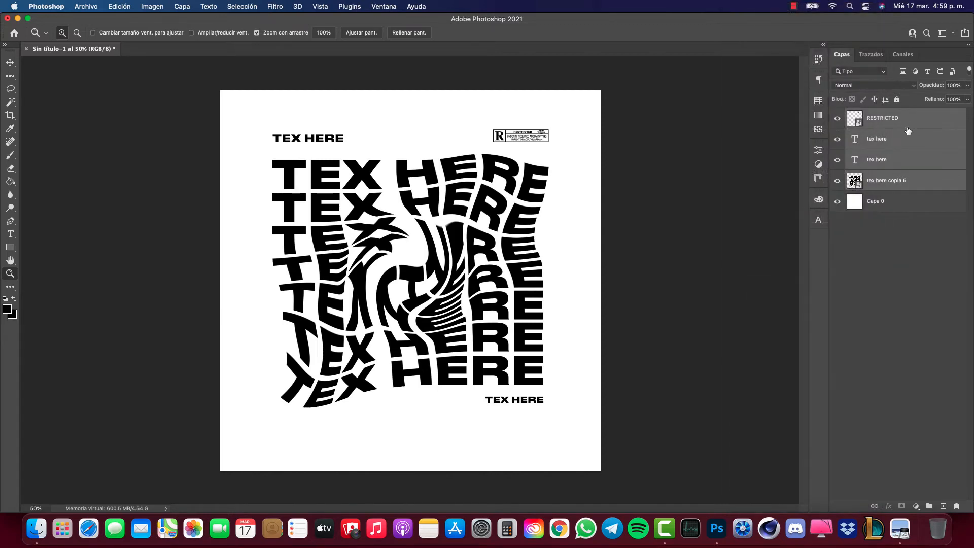
right_click(903, 122)
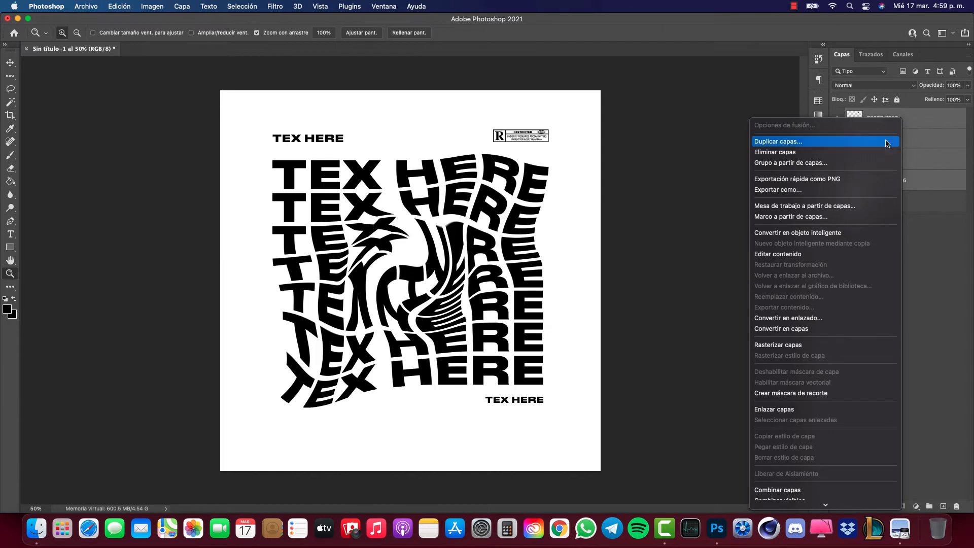
click(790, 163)
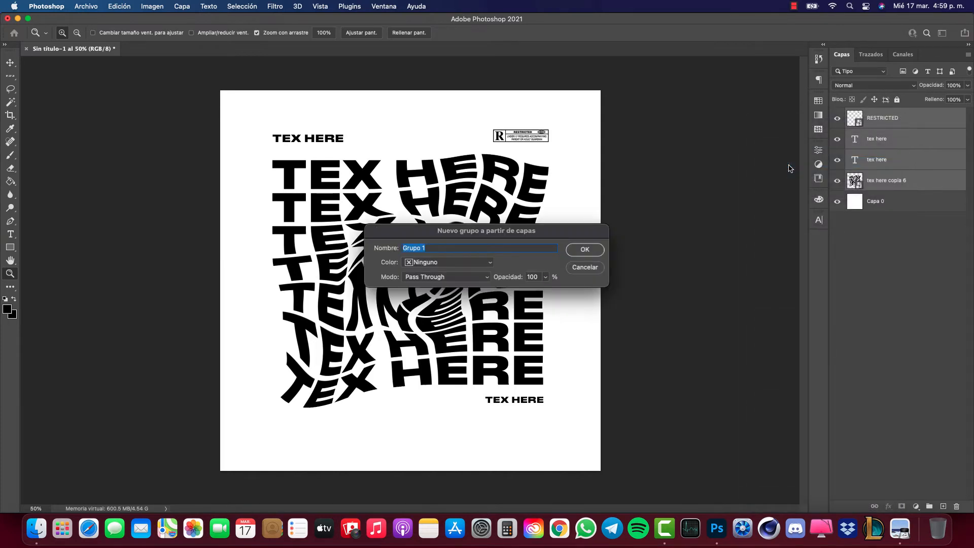
text(textos)
click(582, 250)
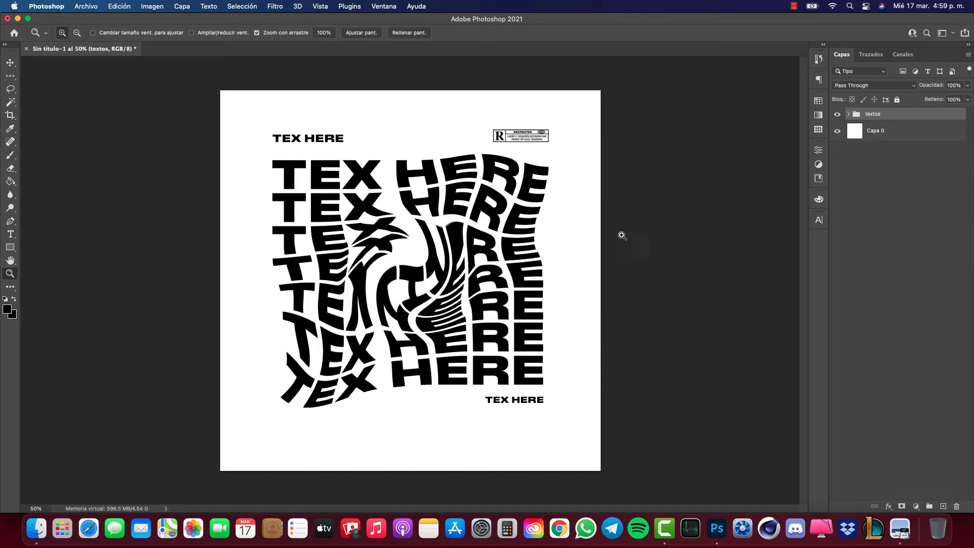
- Move the textos group down to Y 745 px so it sits vertically centred on the canvas, with the guides hidden
click(837, 115)
click(838, 115)
key(super+t)
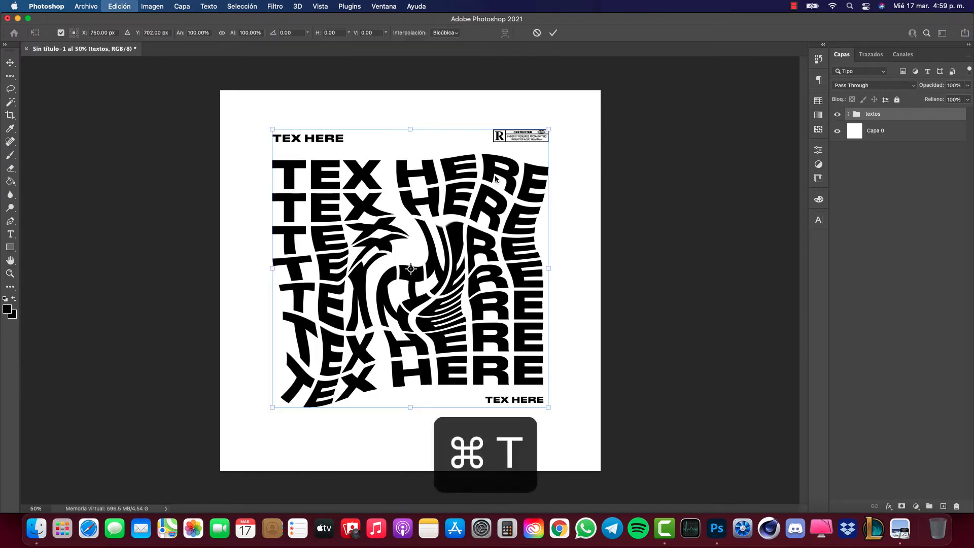
key(super+h)
key(super+h)
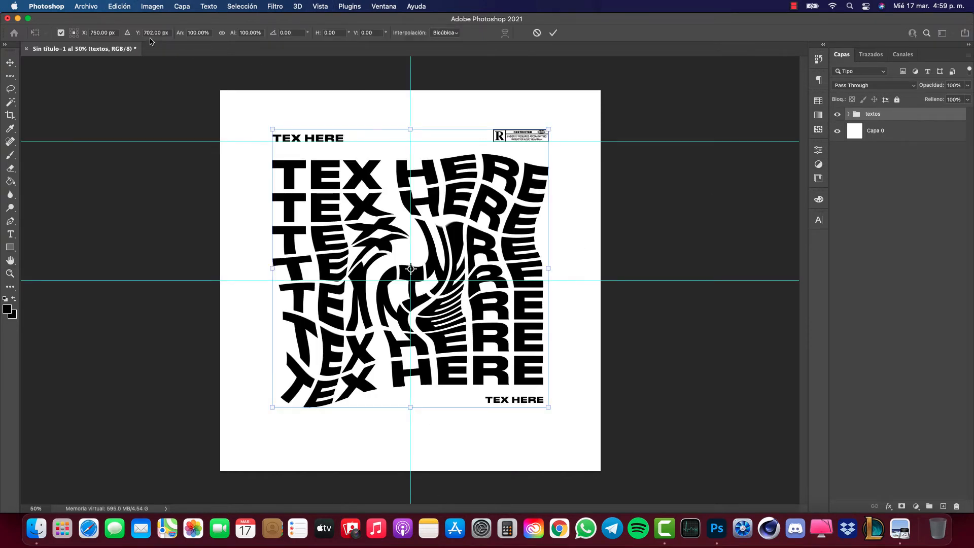
drag(139, 35, 160, 36)
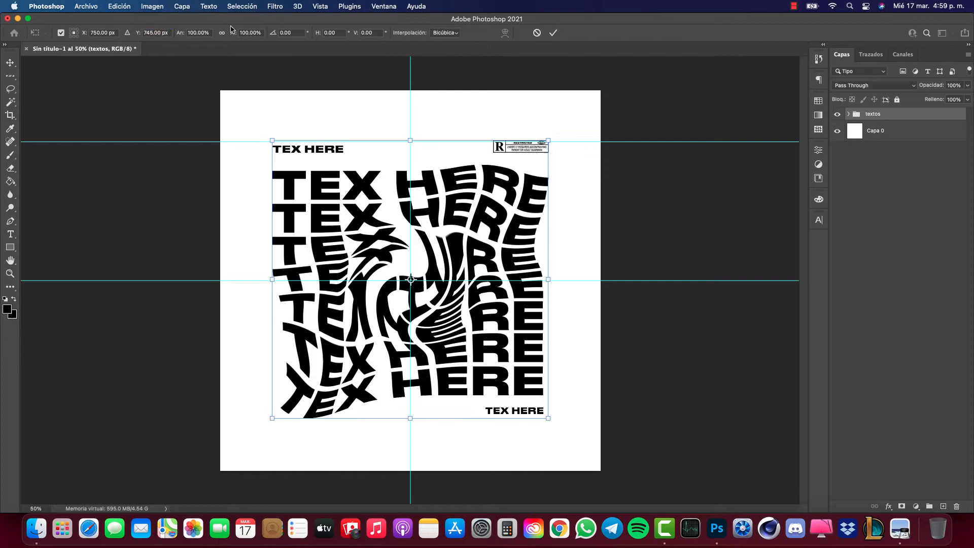
click(554, 33)
key(super+h)
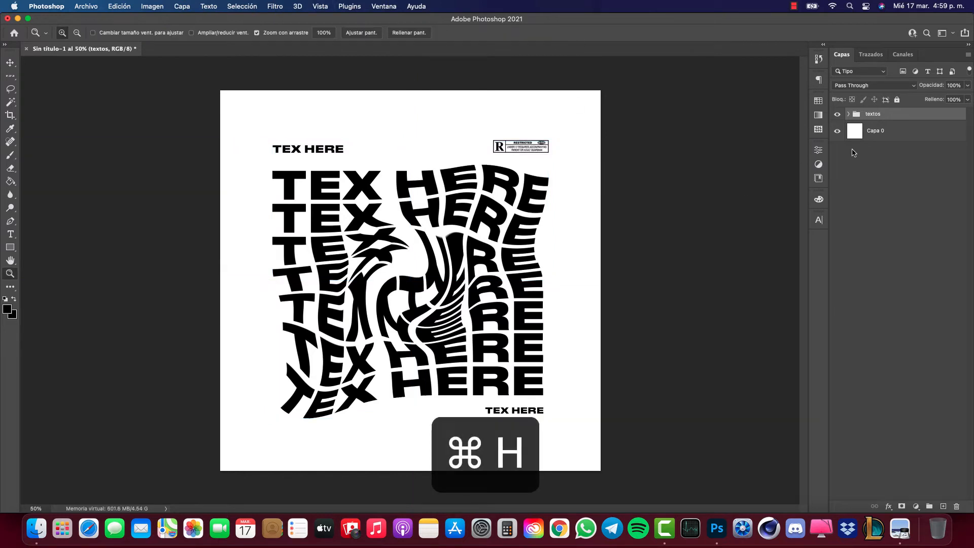
click(837, 114)
click(838, 114)
right_click(837, 116)
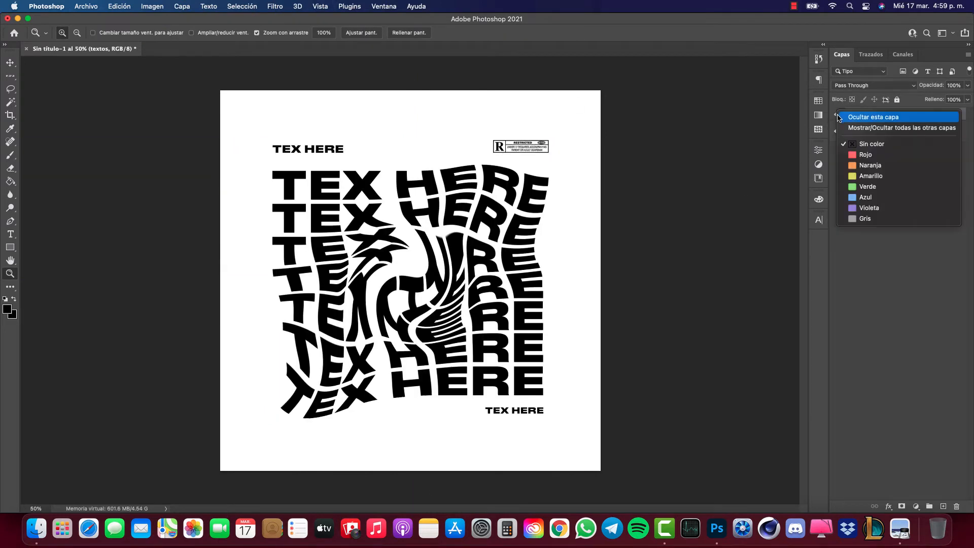
click(840, 118)
click(838, 114)
- Try a solid colour fill layer in dark red c91a1a above Capa 0
click(882, 131)
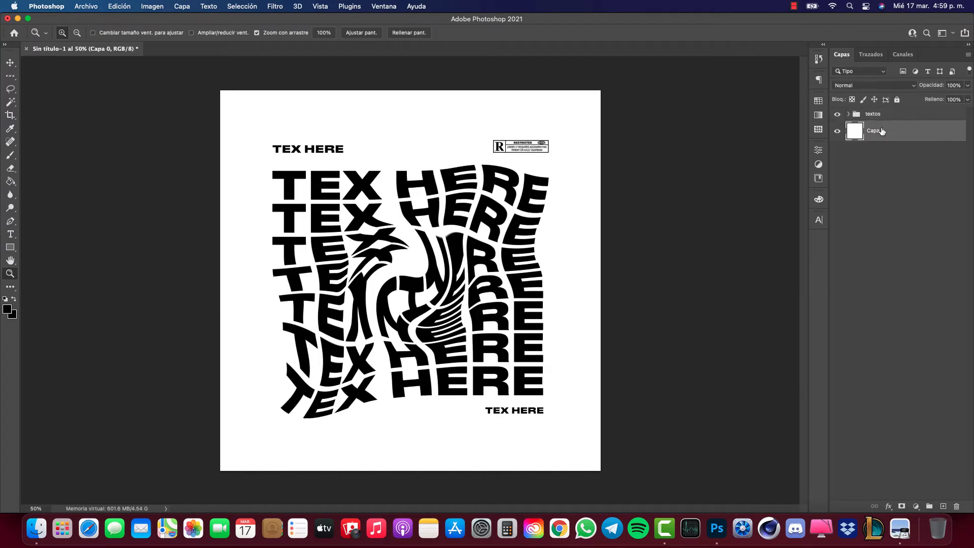
click(916, 507)
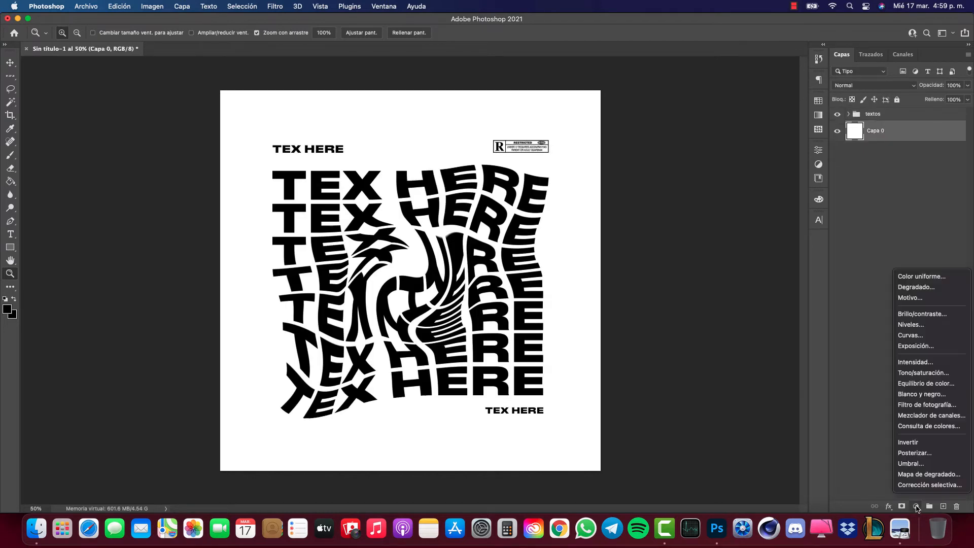
click(922, 278)
text(494849)
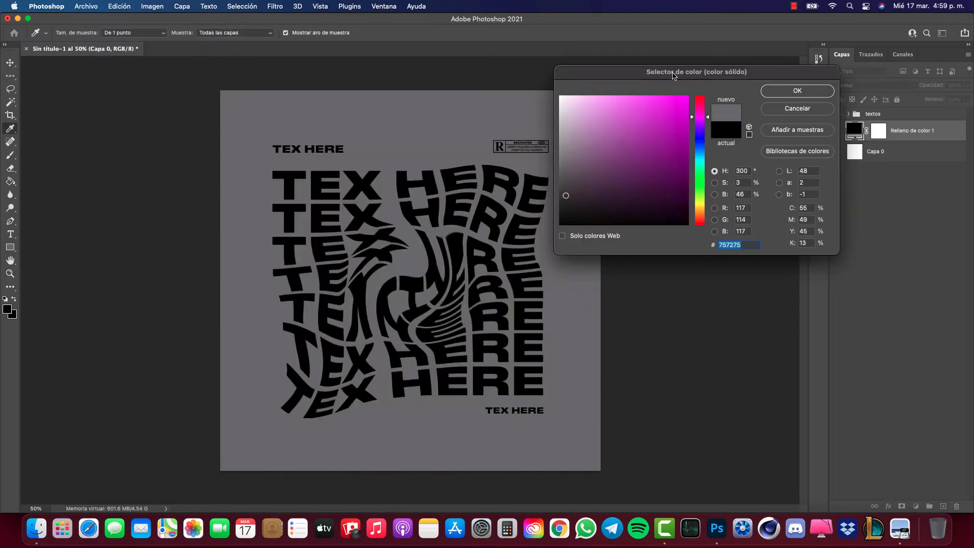
drag(685, 70, 740, 104)
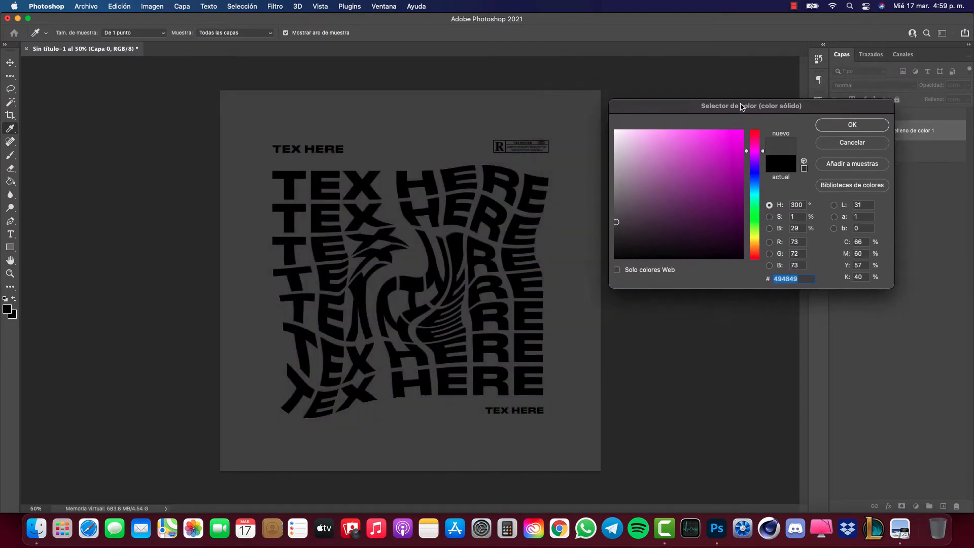
click(757, 132)
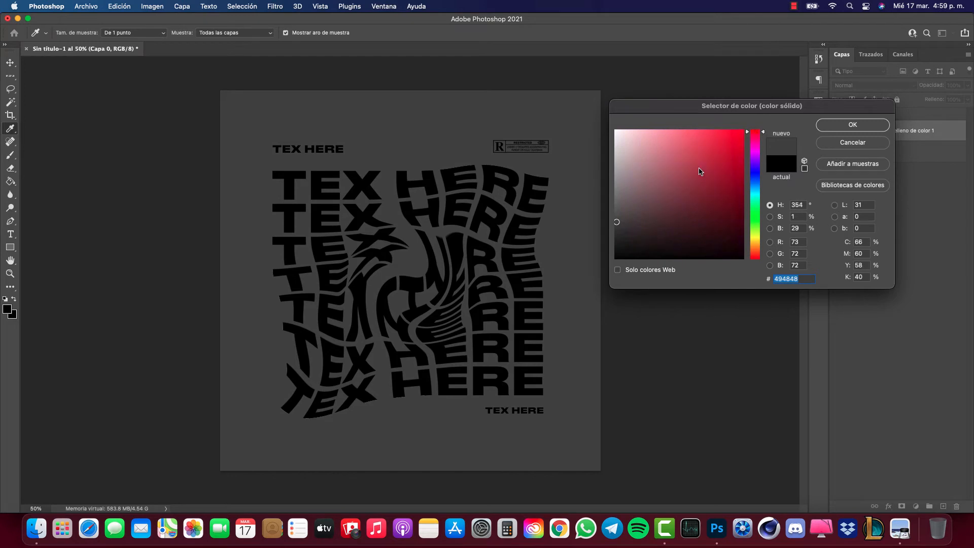
click(689, 167)
mouse_move(692, 158)
mouse_down()
mouse_move(721, 137)
mouse_move(723, 160)
mouse_move(727, 152)
mouse_move(702, 151)
mouse_move(734, 144)
mouse_up()
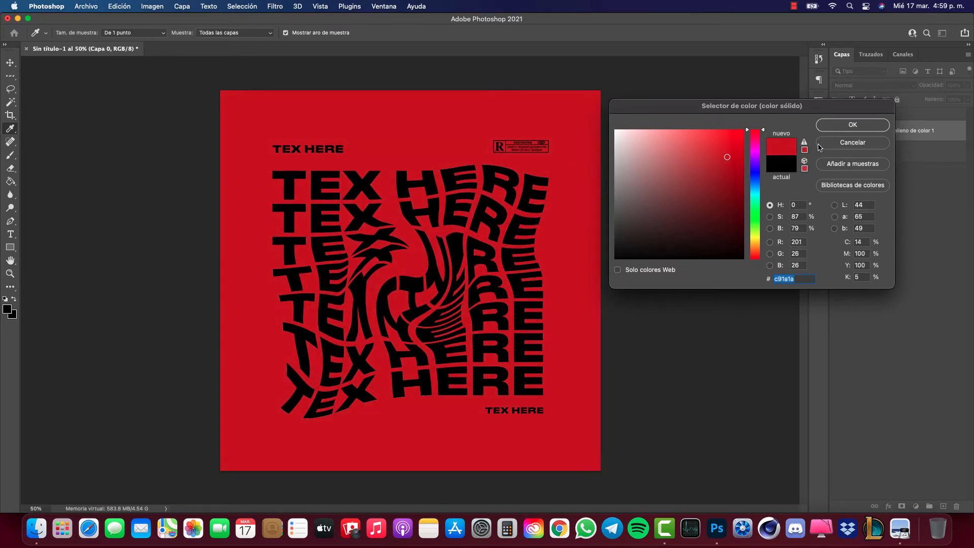
key(Return)
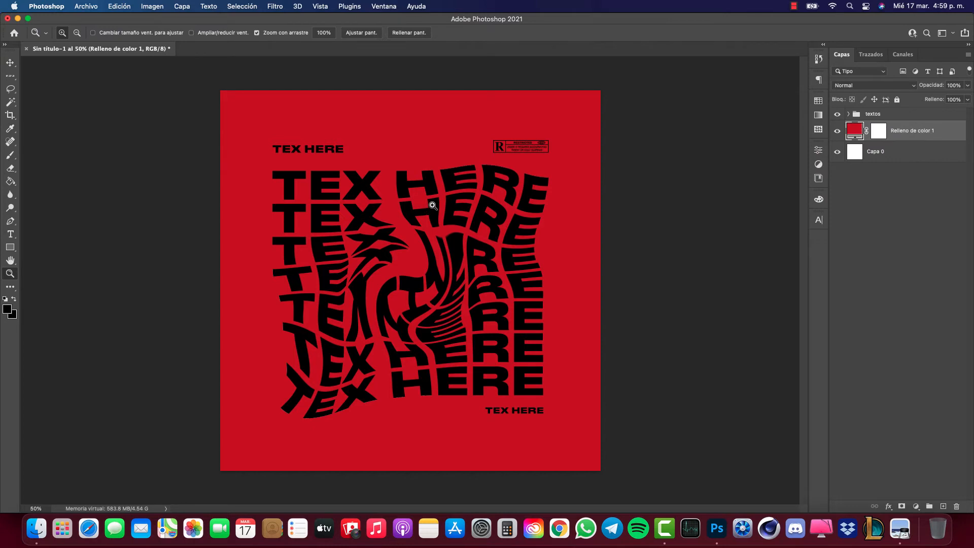
- Compare the design with and without the dark red fill layer and delete that layer
click(839, 131)
click(840, 130)
click(839, 131)
click(840, 131)
drag(928, 132, 956, 506)
- Add a solid colour fill layer in bright red e91414 above Capa 0, beneath the textos group
click(916, 505)
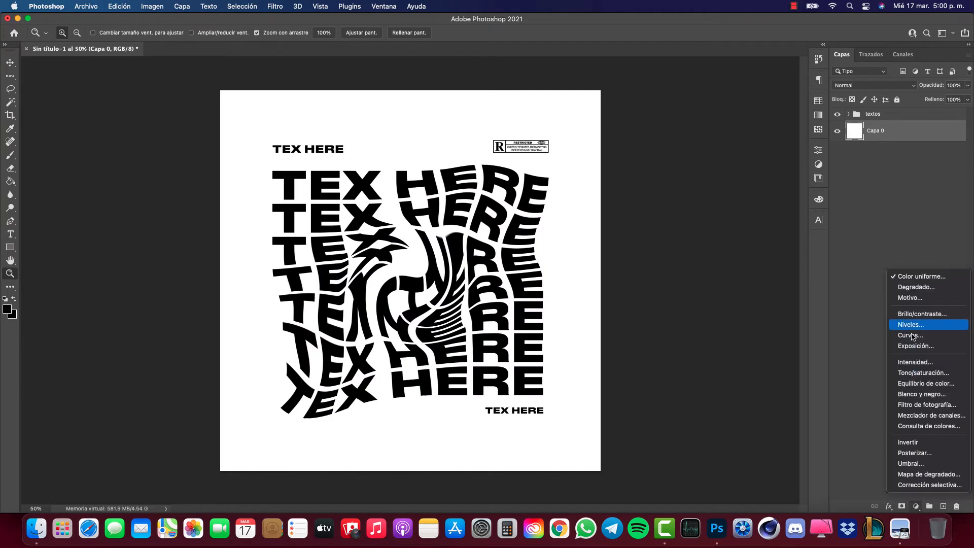
click(918, 276)
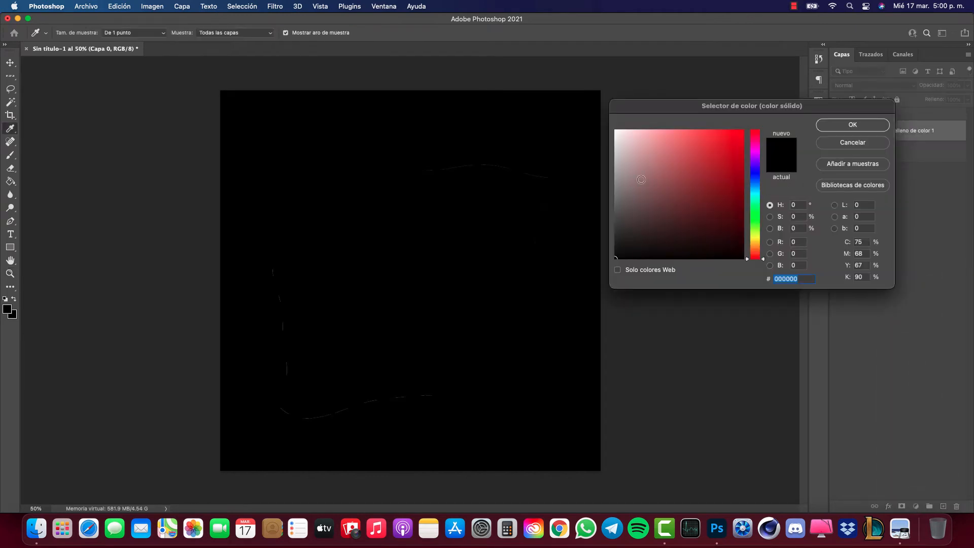
drag(753, 136, 731, 141)
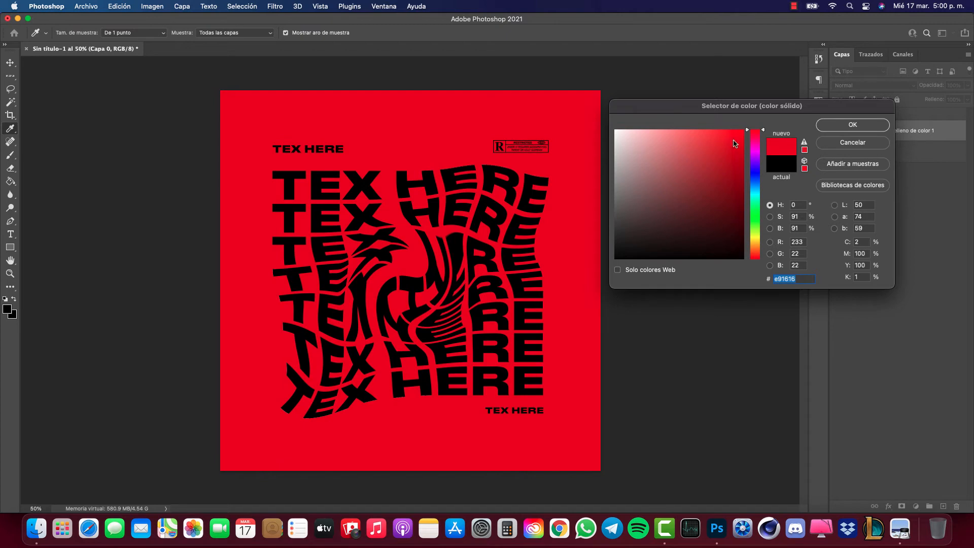
drag(804, 279, 751, 286)
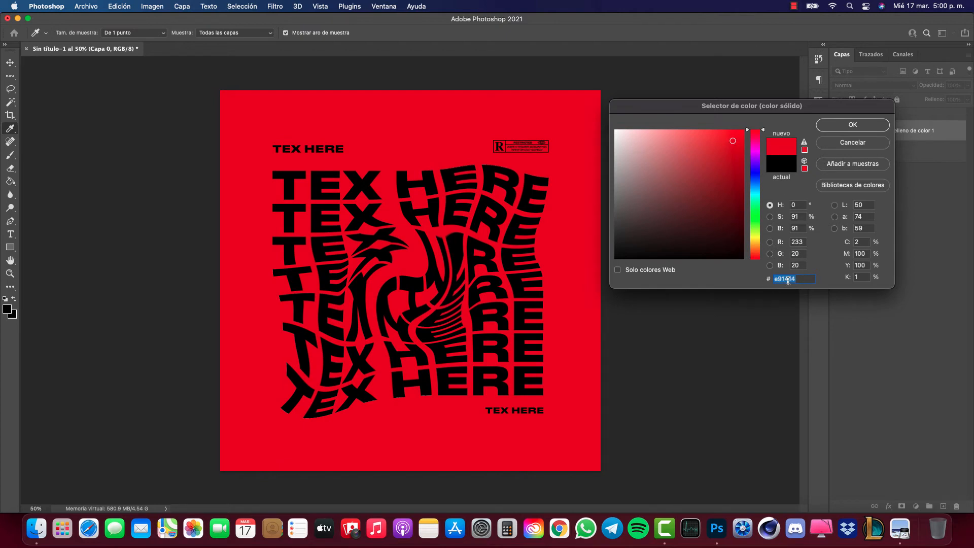
click(843, 126)
key(z)
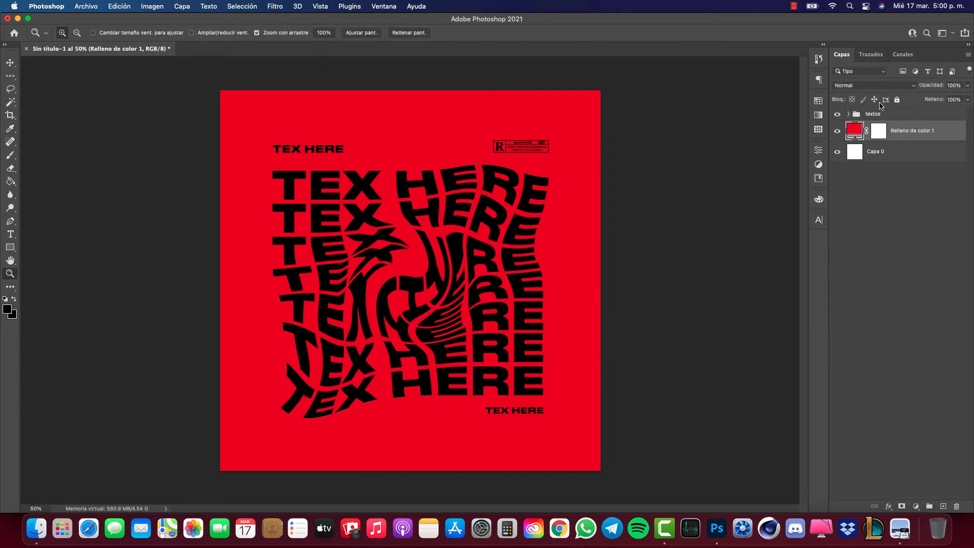
- Apply a colour overlay layer style to the textos group
click(856, 118)
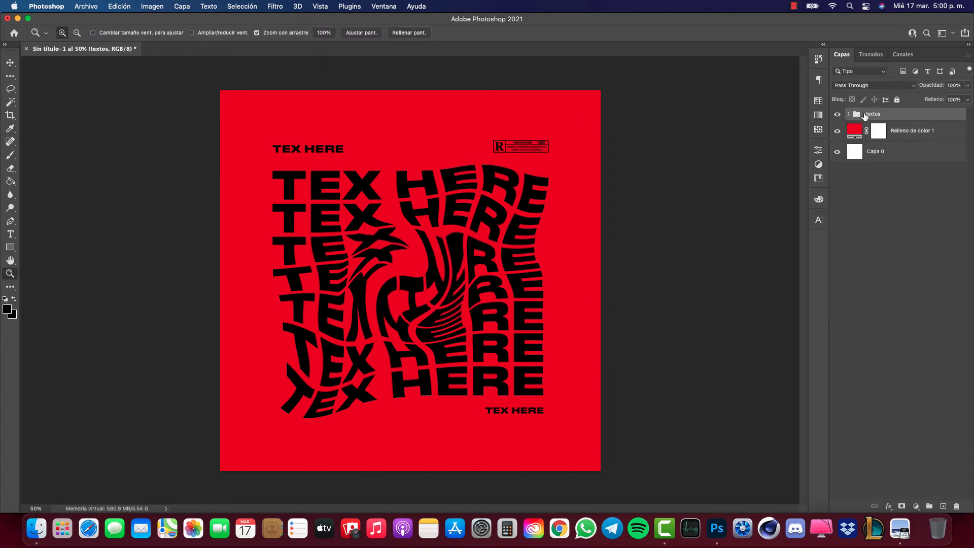
right_click(881, 116)
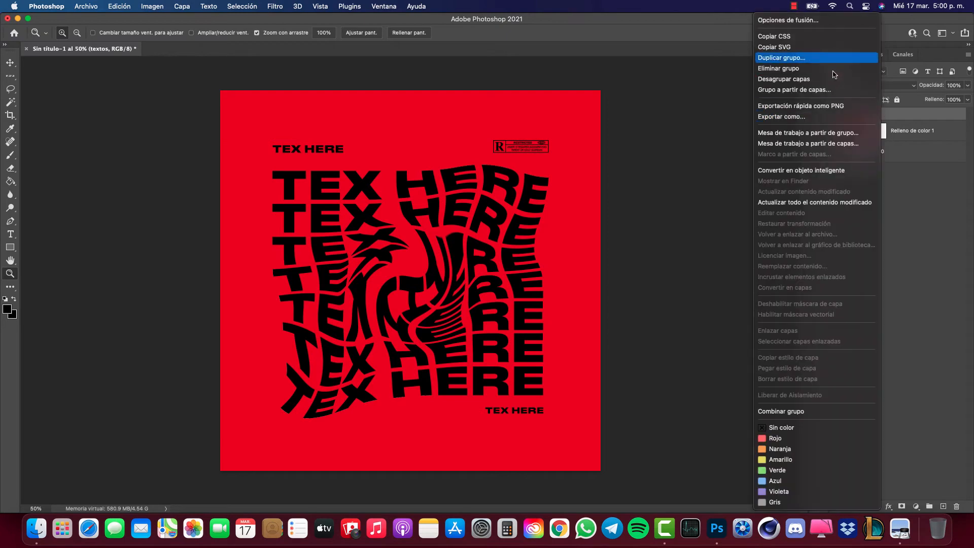
click(785, 21)
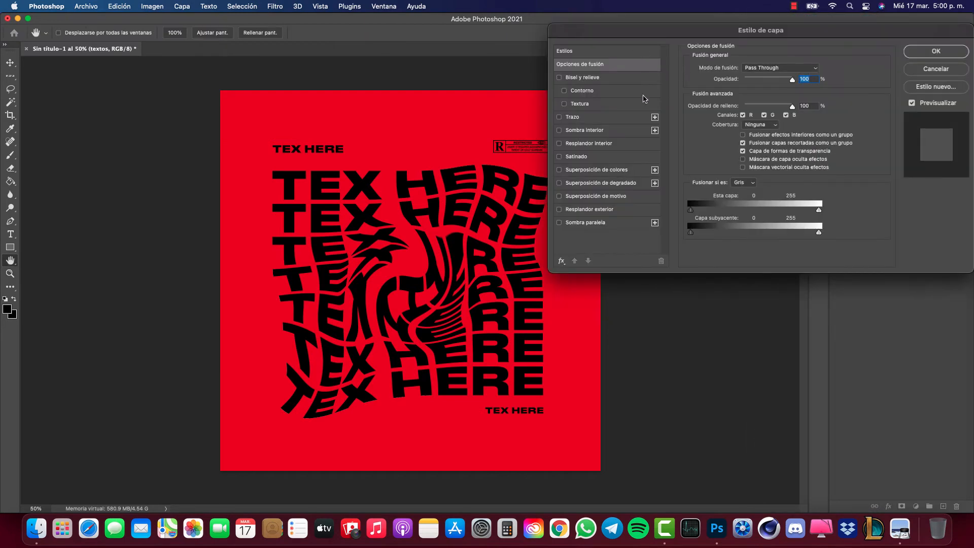
click(609, 174)
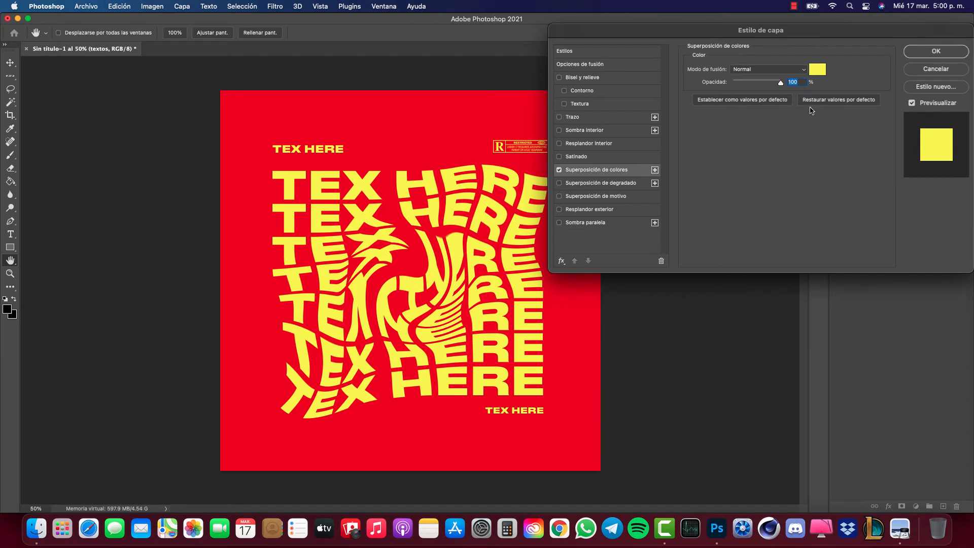
- Set the textos group's colour overlay to a slightly more saturated yellow and collapse its effects list
click(816, 70)
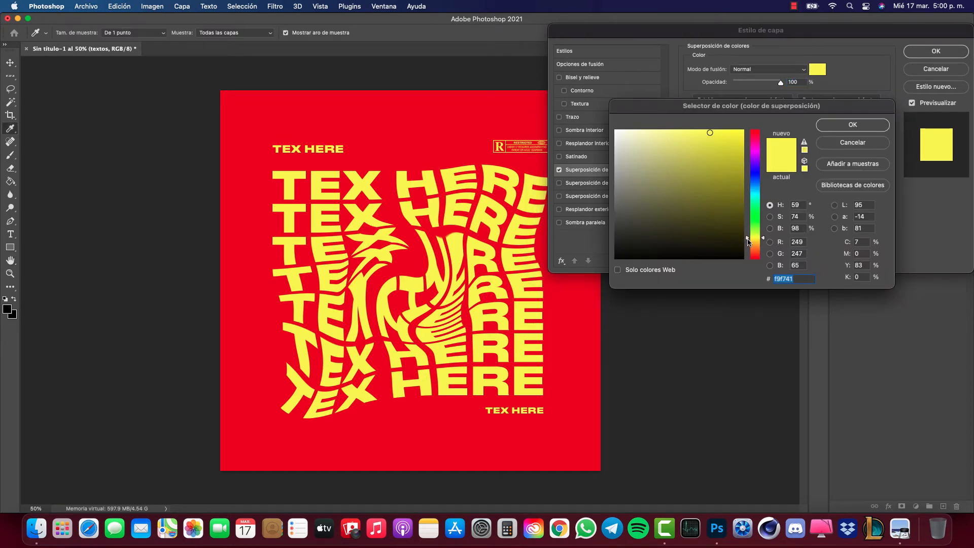
drag(748, 240, 748, 236)
click(722, 135)
drag(723, 135, 721, 134)
click(842, 125)
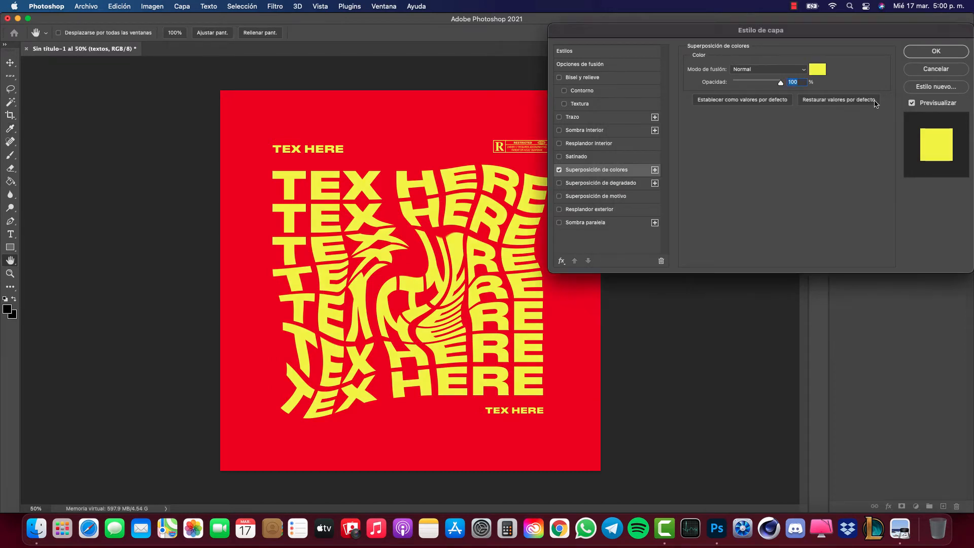
click(917, 56)
click(837, 114)
click(837, 114)
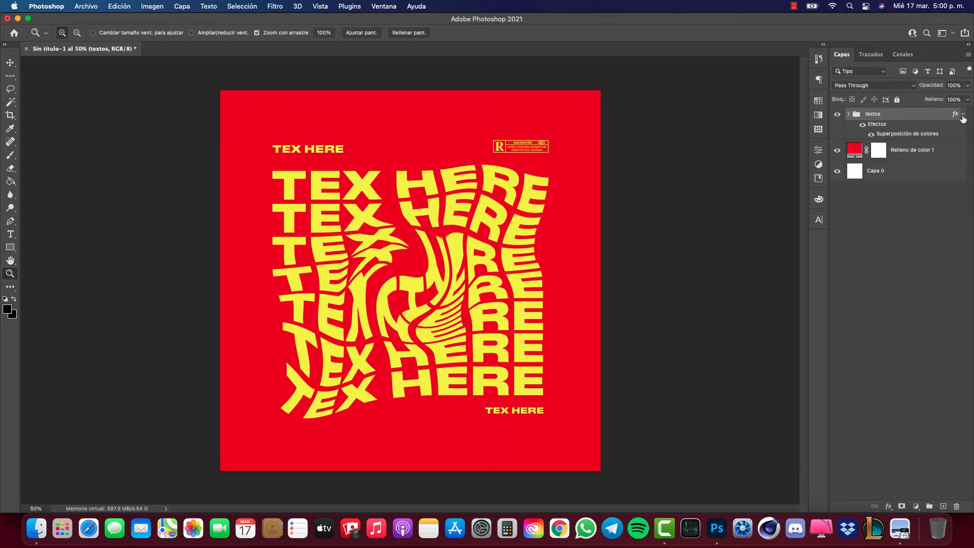
click(963, 114)
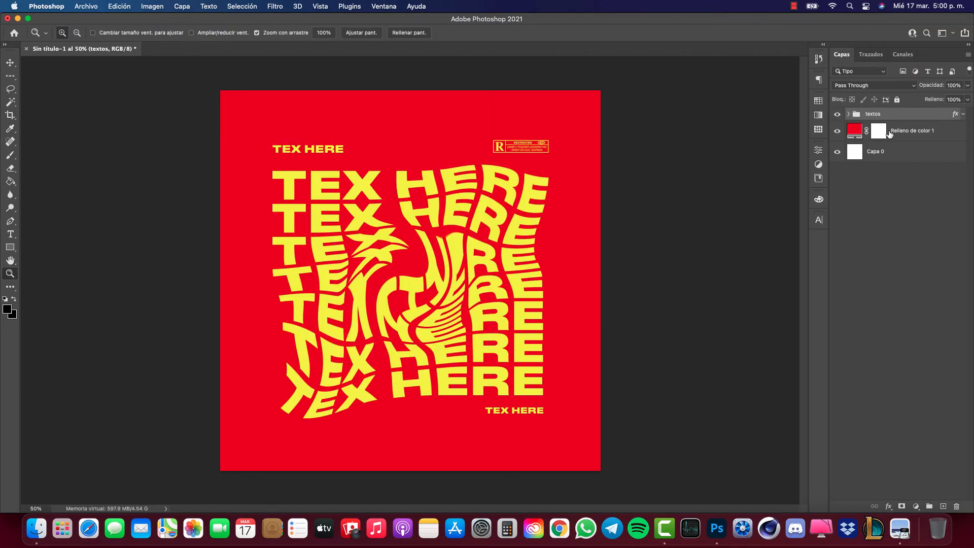
- Place the image EH_TzHQUUAAJPWm from Finder directly above the red fill layer
click(922, 135)
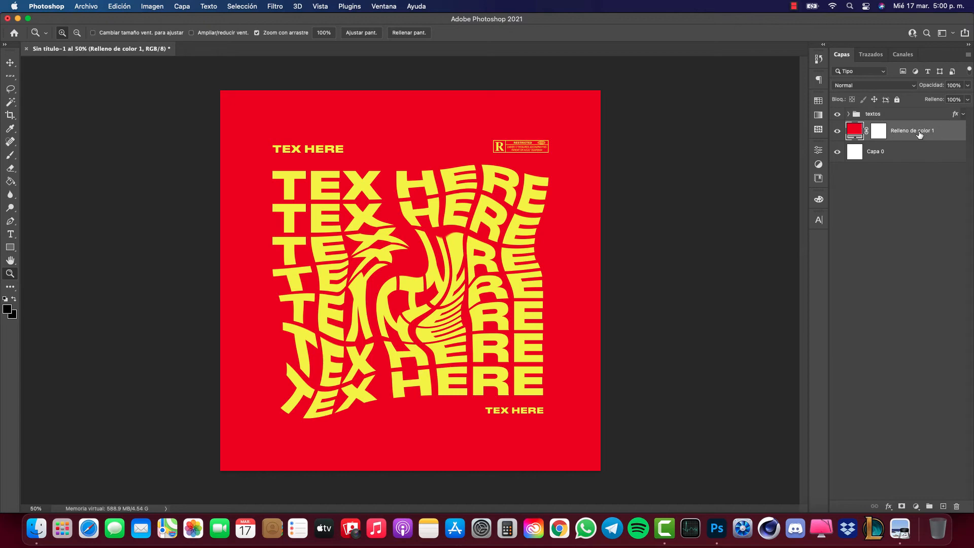
click(37, 528)
drag(647, 140, 364, 255)
scroll(498, 218, down, 2)
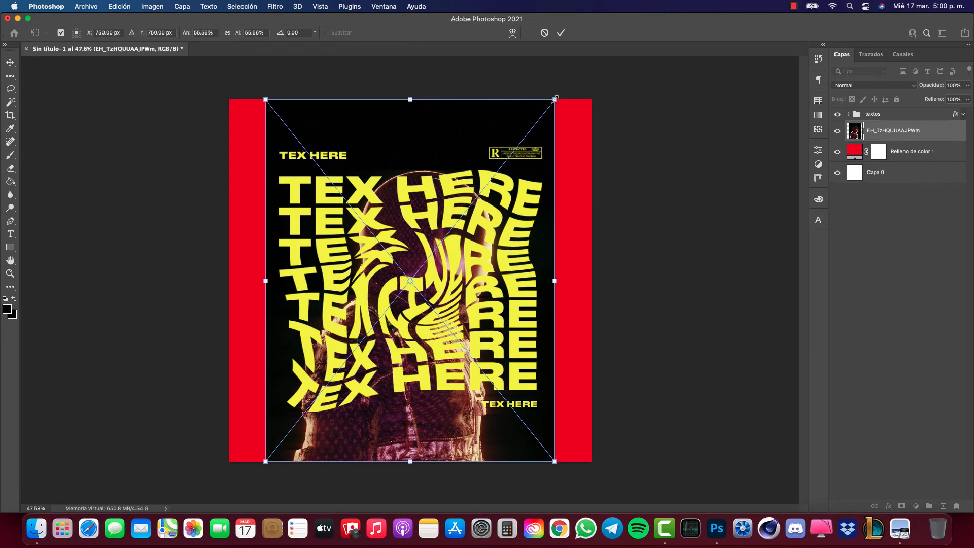
- Scale the placed image to about 71.8% and shift it to about X 731, Y 668.5 px so it covers the canvas
drag(555, 99, 596, 50)
scroll(506, 222, down, 2)
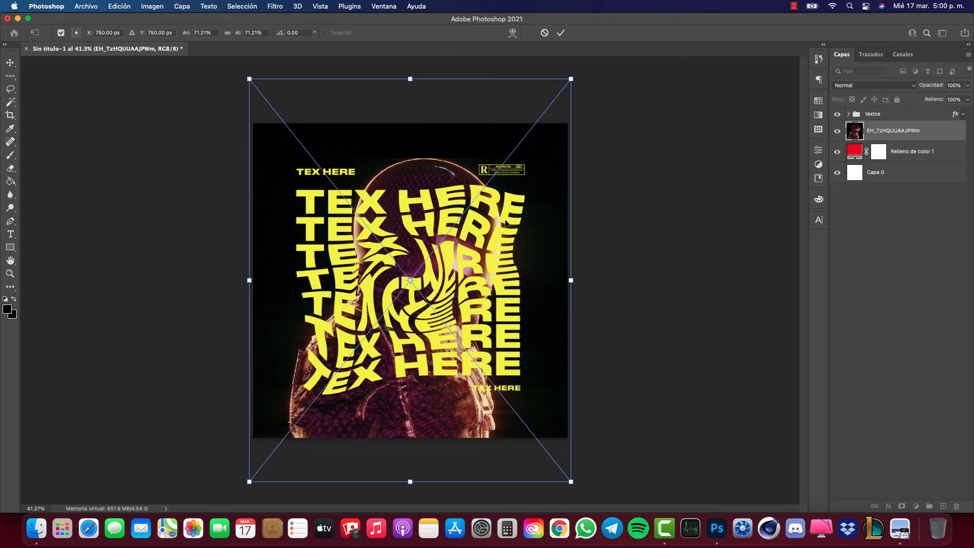
drag(507, 256, 502, 239)
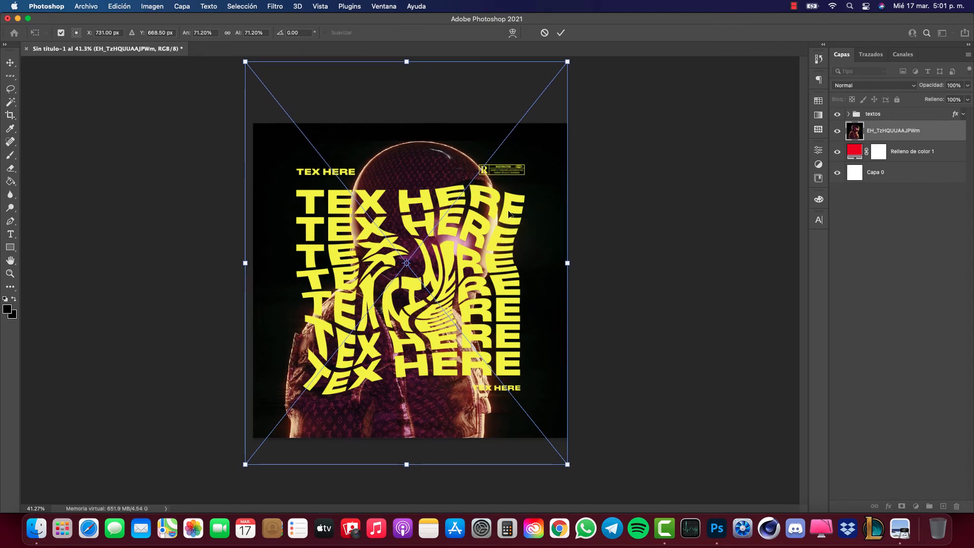
scroll(500, 301, down, 1)
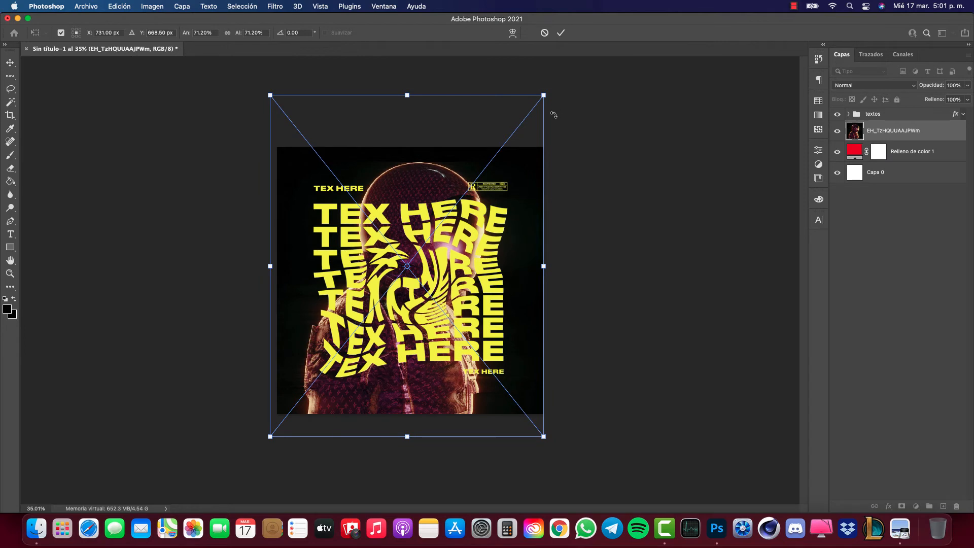
drag(544, 95, 545, 93)
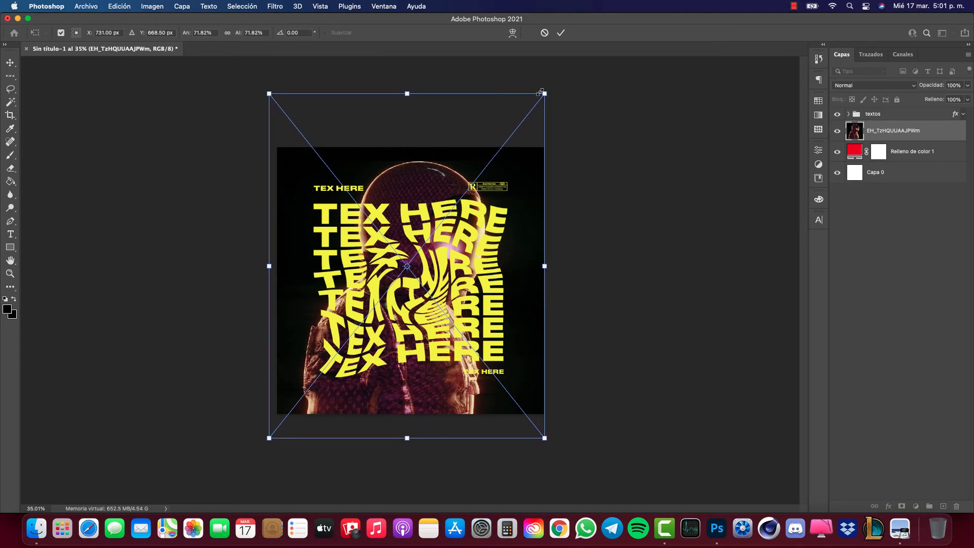
click(561, 33)
- Set the placed image's blending mode to Exclusión and inspect the blend across the whole cover
drag(491, 165, 489, 169)
click(852, 86)
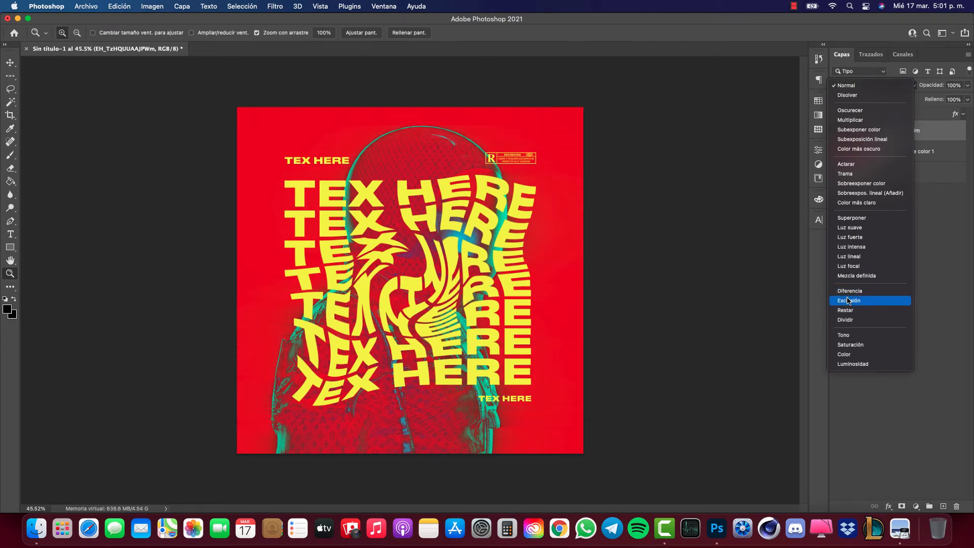
click(848, 301)
click(415, 203)
click(434, 187)
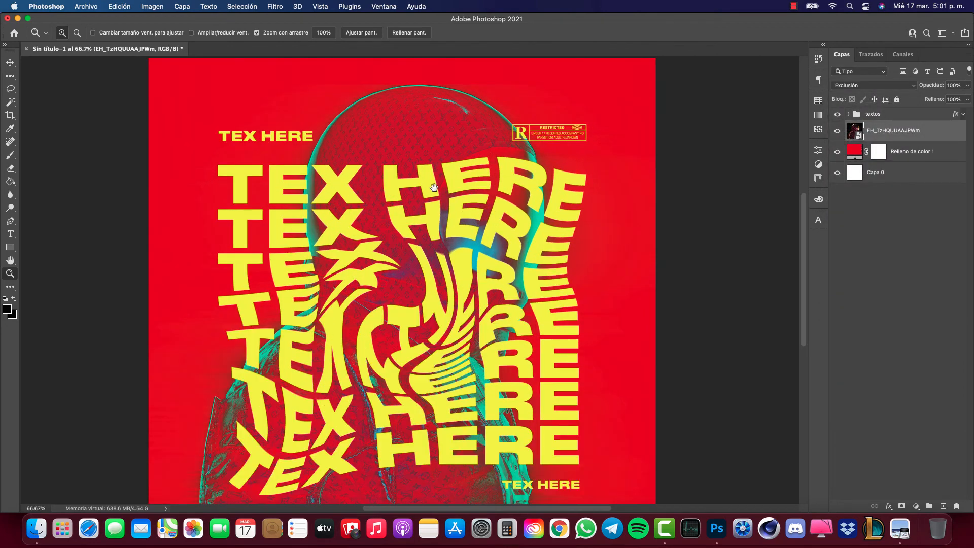
scroll(436, 203, down, 5)
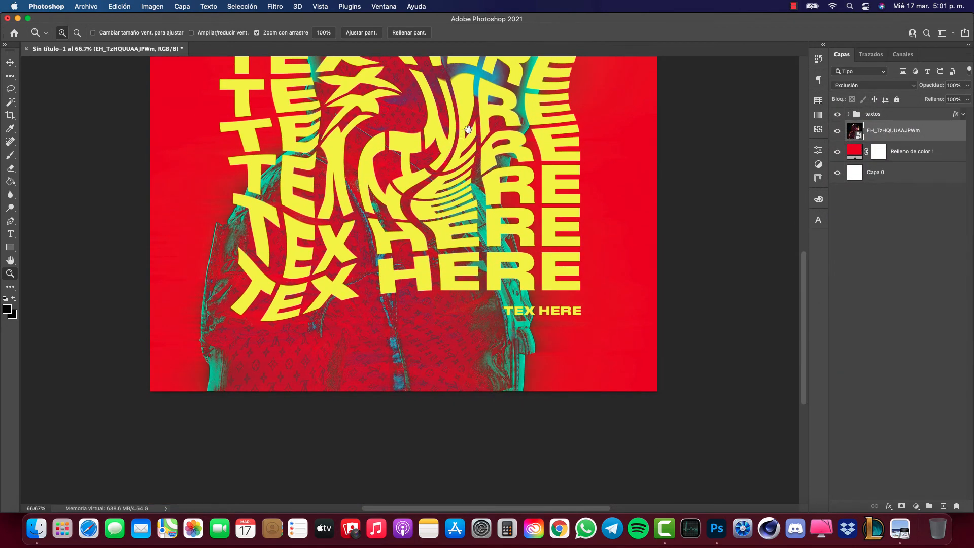
drag(468, 129, 481, 292)
drag(472, 223, 443, 176)
click(443, 176)
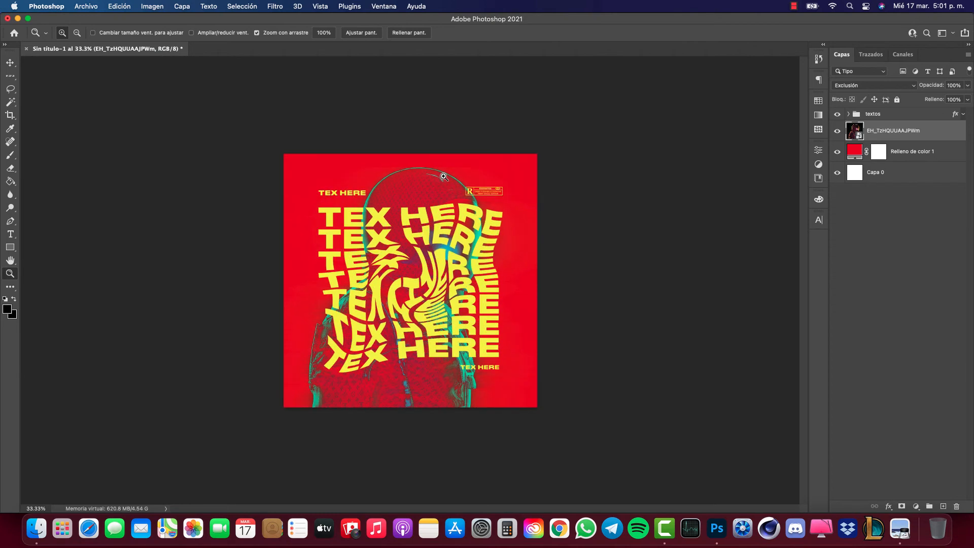
- Place the TEXTURA CD image from Finder above the textos group and enlarge it to cover the whole canvas
click(443, 176)
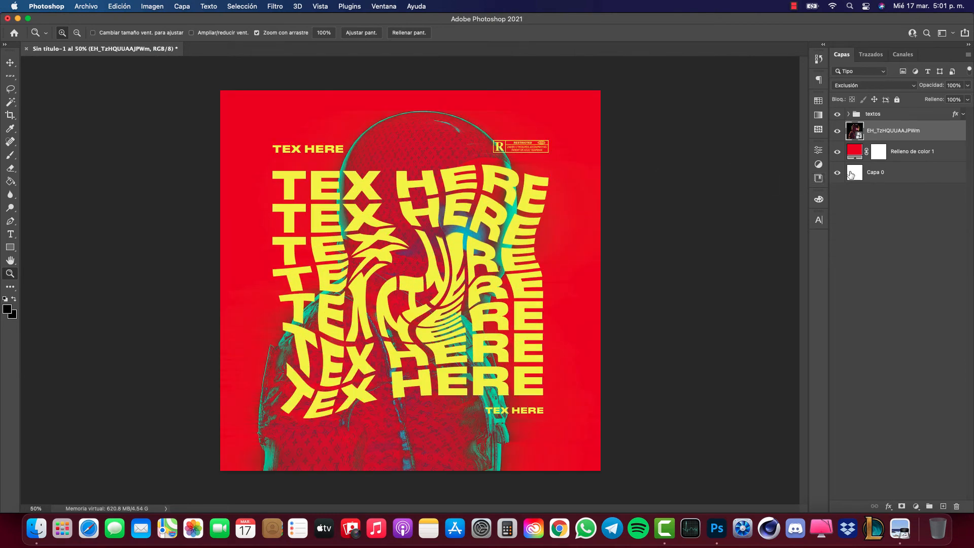
click(837, 130)
click(873, 115)
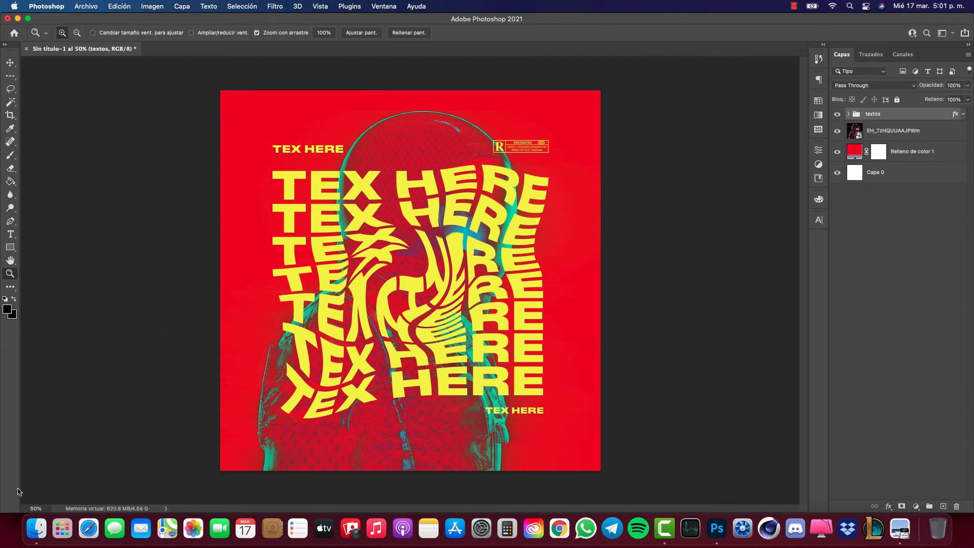
click(31, 532)
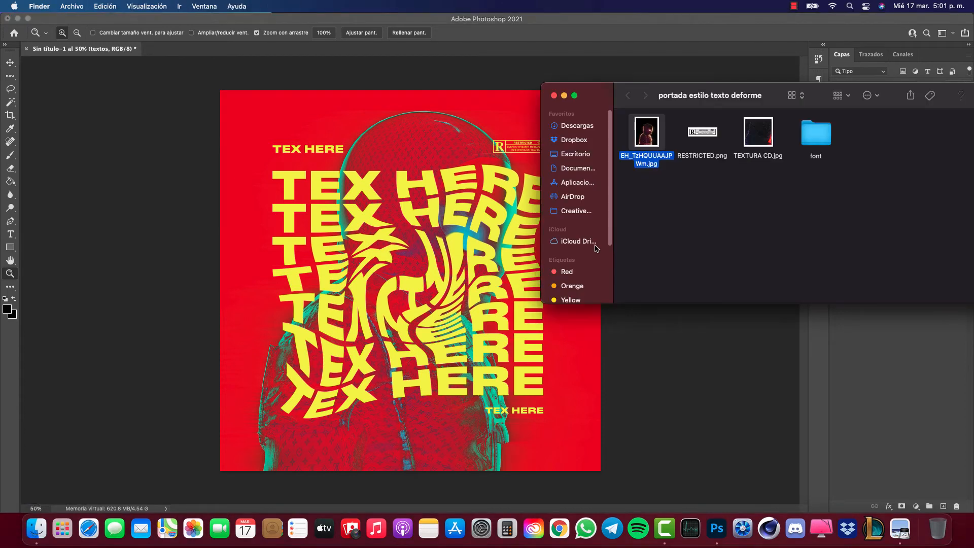
drag(758, 132, 447, 226)
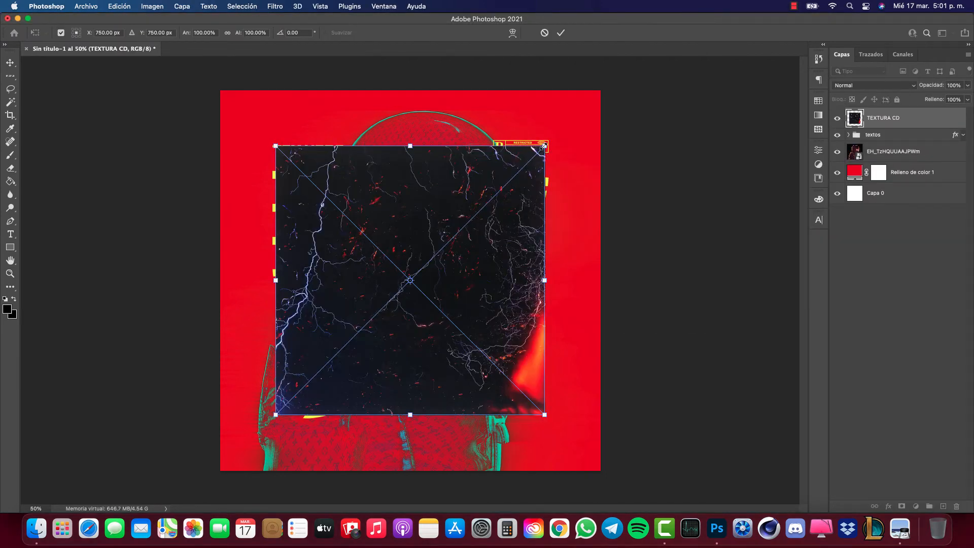
drag(544, 145, 615, 102)
click(562, 32)
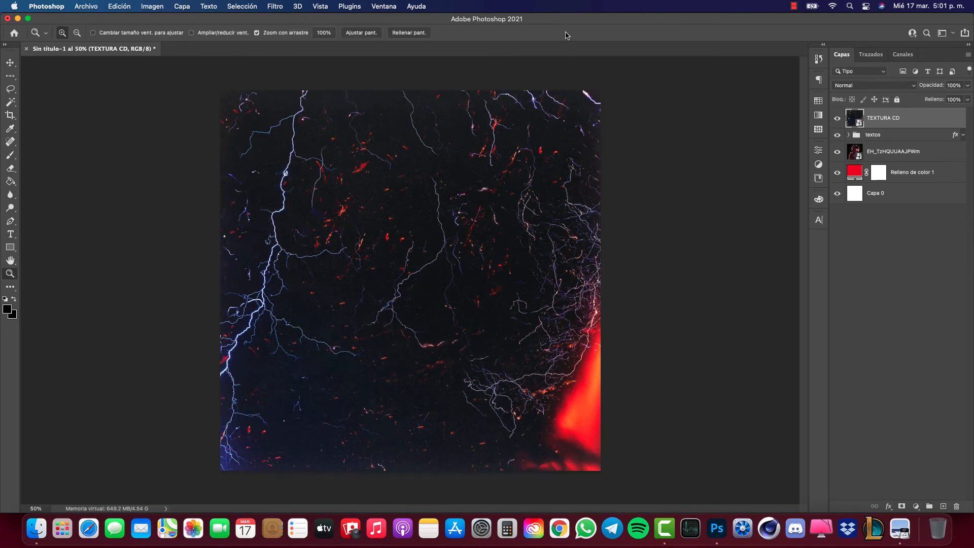
- Set the TEXTURA CD layer's blending mode to Mezcla definida and its opacity to 10%
click(861, 86)
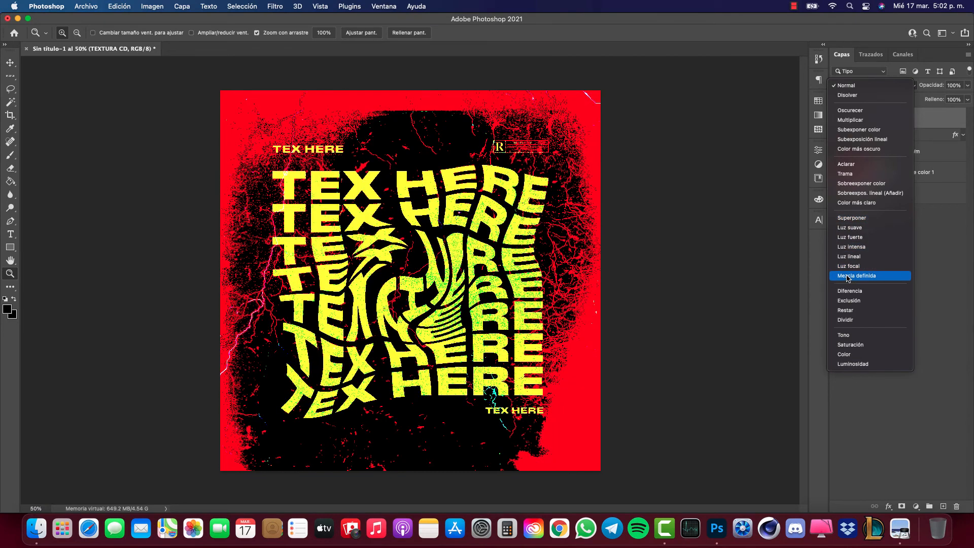
click(846, 275)
drag(929, 86, 914, 87)
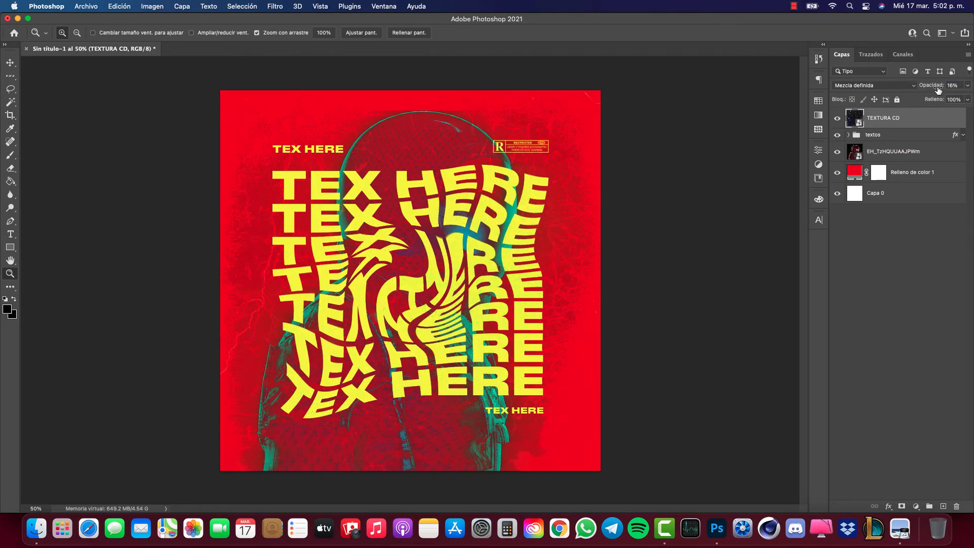
drag(938, 88, 935, 88)
click(953, 86)
click(852, 86)
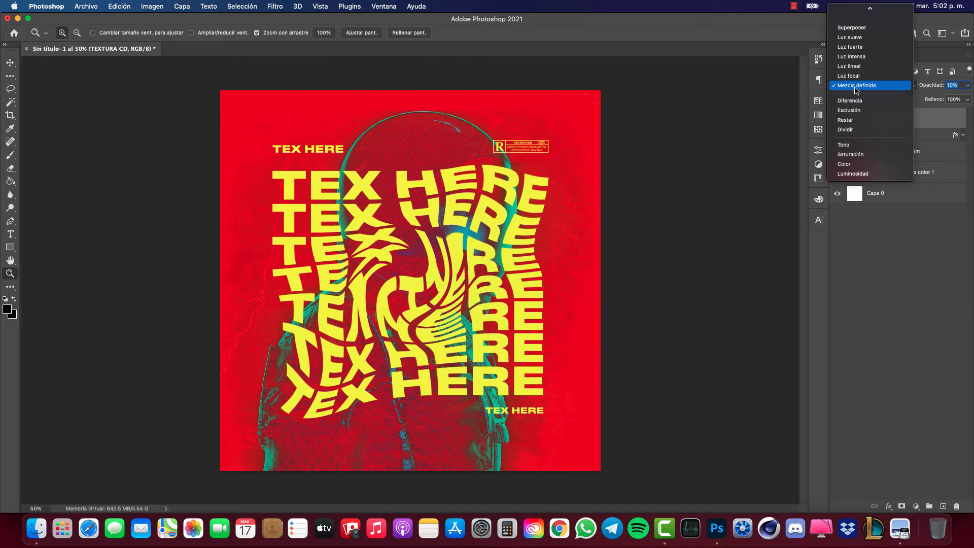
click(856, 86)
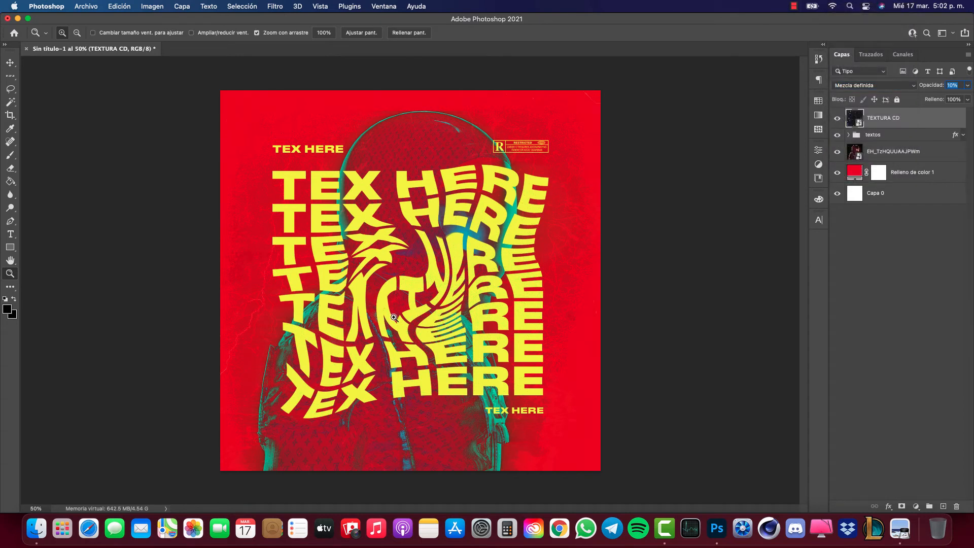
- Place TEXTURA CD from Finder a second time as the topmost layer and scale it to about 143.4% to cover the canvas
click(38, 530)
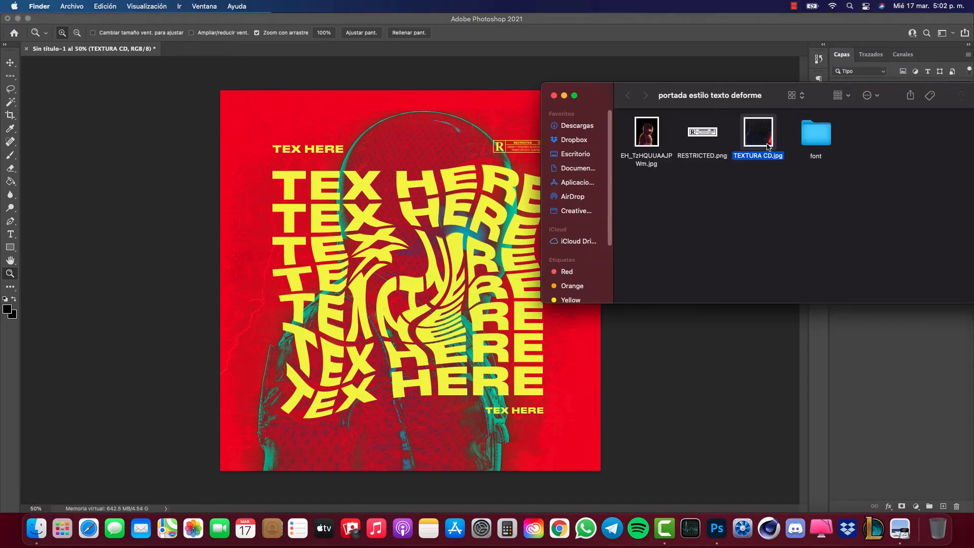
drag(764, 134, 444, 220)
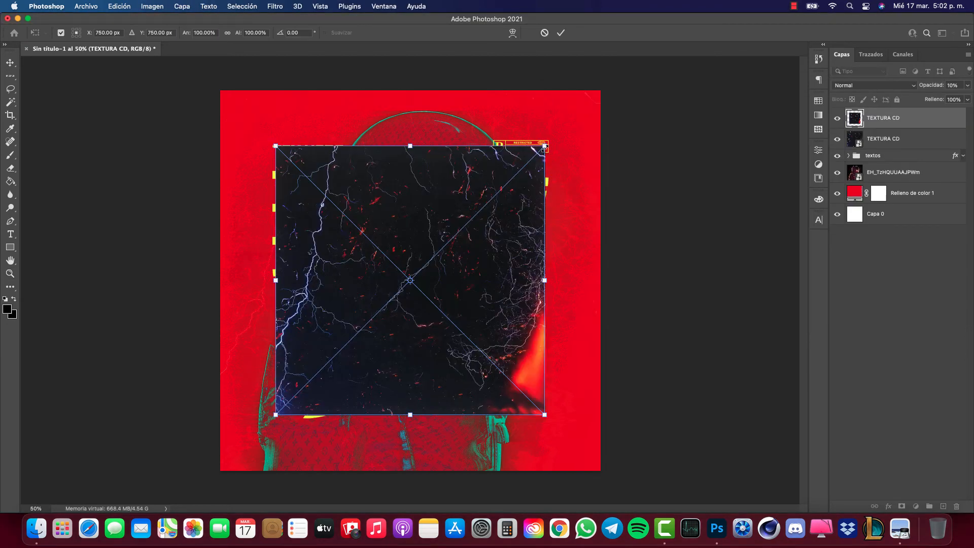
drag(544, 147, 614, 101)
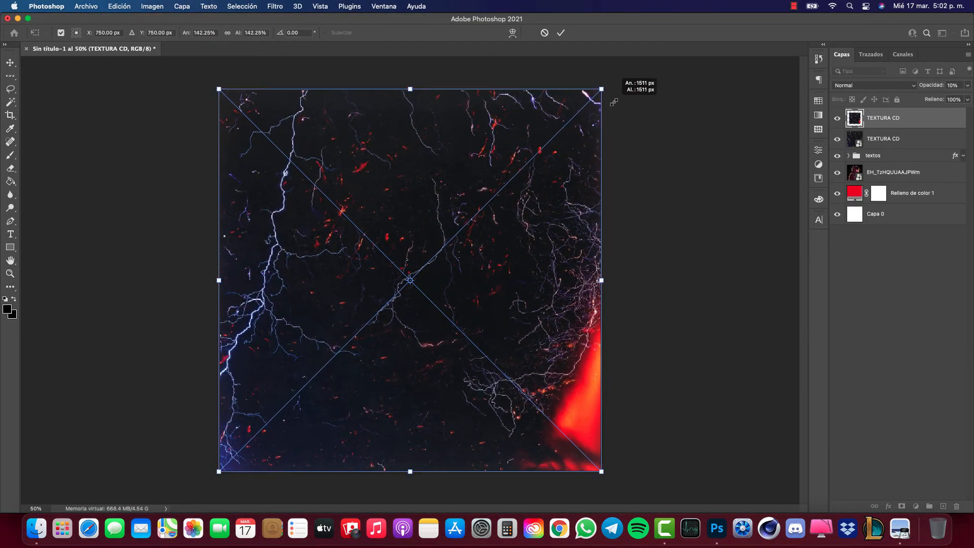
click(561, 33)
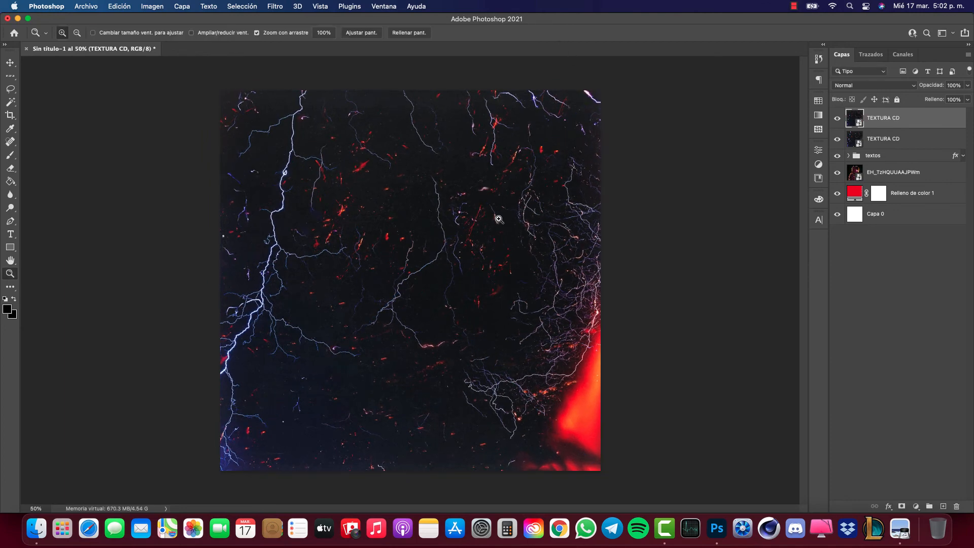
- Flip the topmost TEXTURA CD layer horizontally
key(super+t)
right_click(507, 236)
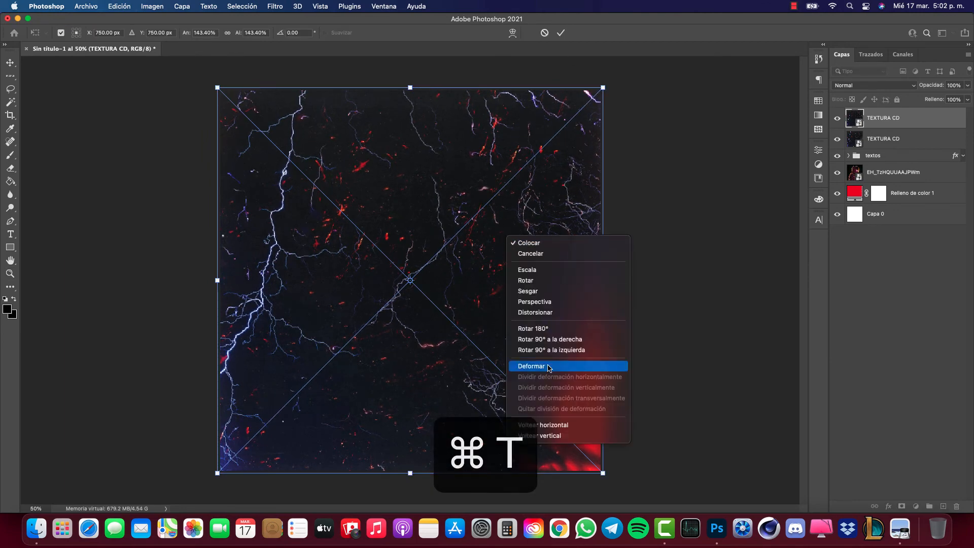
click(553, 428)
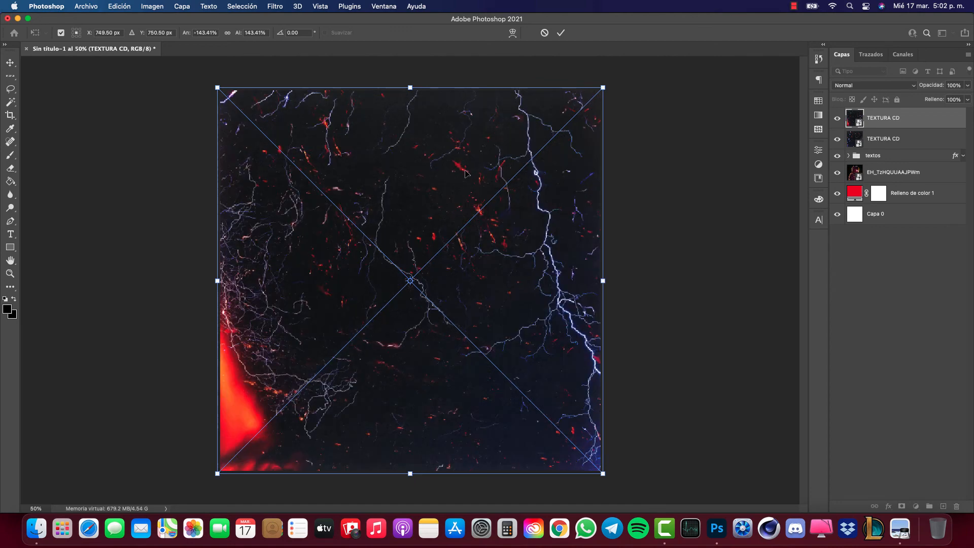
click(561, 32)
- Set the flipped texture's blending mode to Aclarar and compare the cover with and without the layer
click(864, 86)
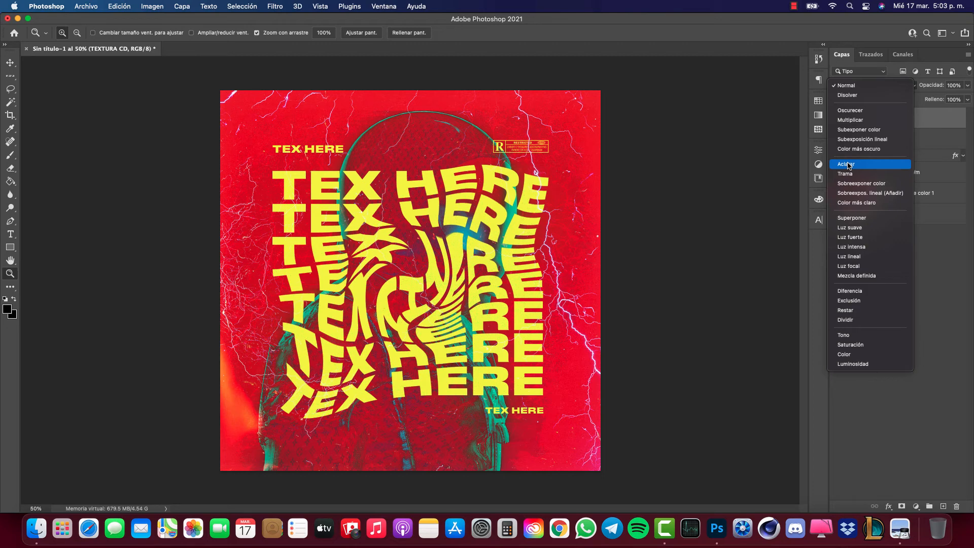
click(848, 165)
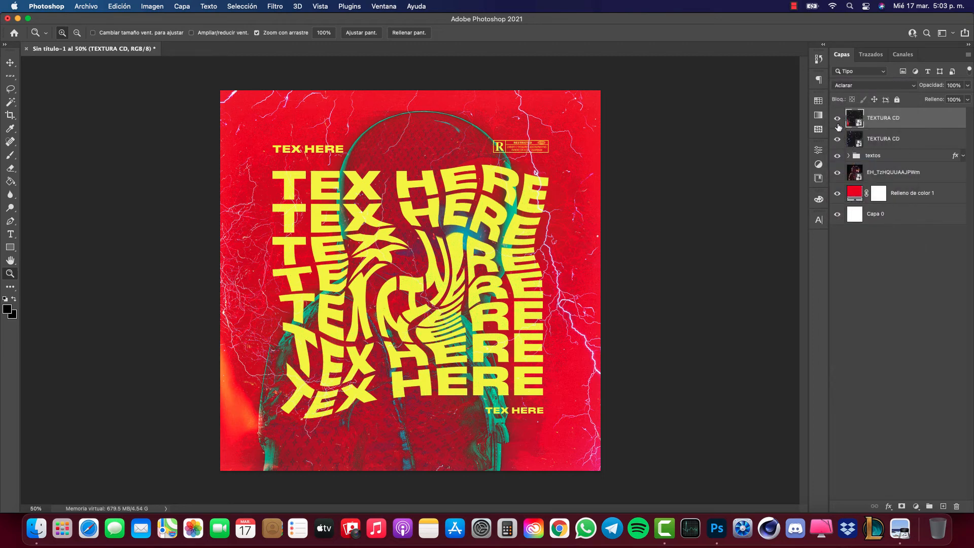
click(838, 118)
click(837, 118)
- Set the flipped texture layer's opacity to 44% and check its effect by toggling its visibility
mouse_move(928, 86)
mouse_down()
mouse_move(912, 86)
mouse_move(931, 87)
mouse_up()
click(916, 85)
click(917, 86)
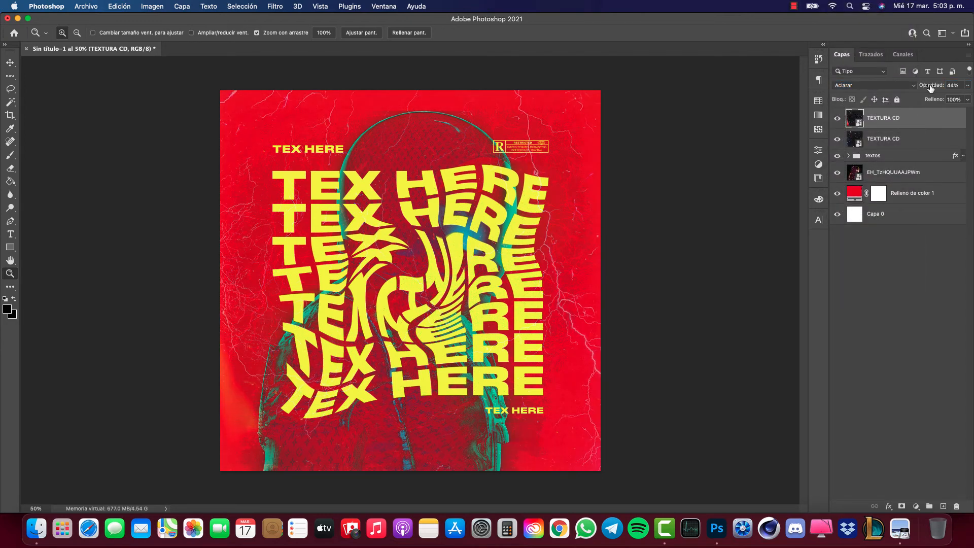
click(954, 86)
click(882, 86)
click(864, 86)
click(835, 120)
click(836, 119)
- Group all layers from the topmost texture down to Capa 0 into a group named "final" and check its visibility
shift+click(885, 217)
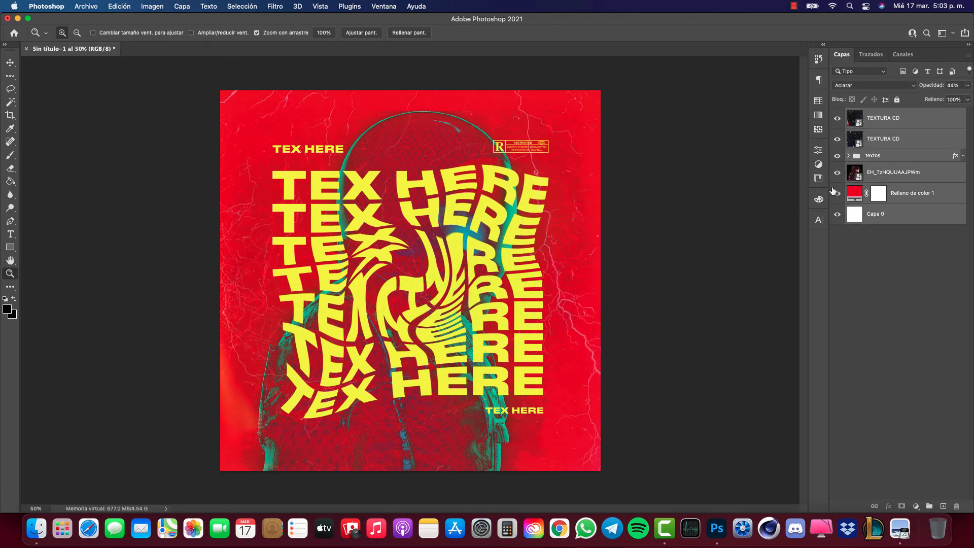
right_click(915, 121)
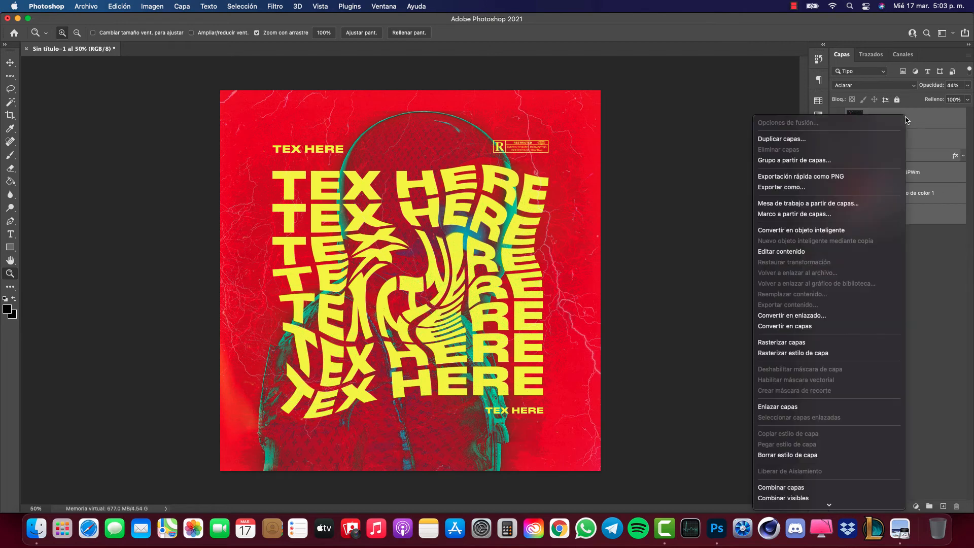
click(786, 160)
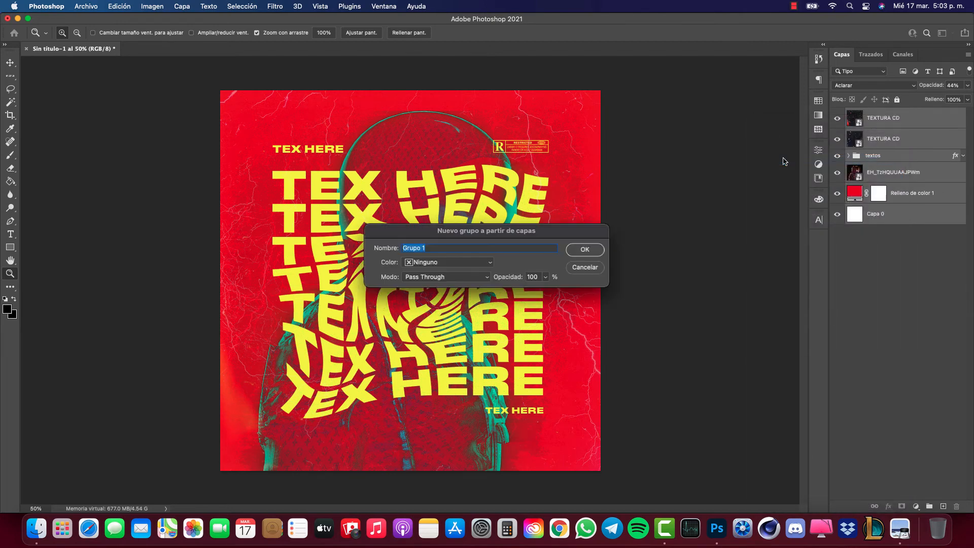
text(final)
click(599, 251)
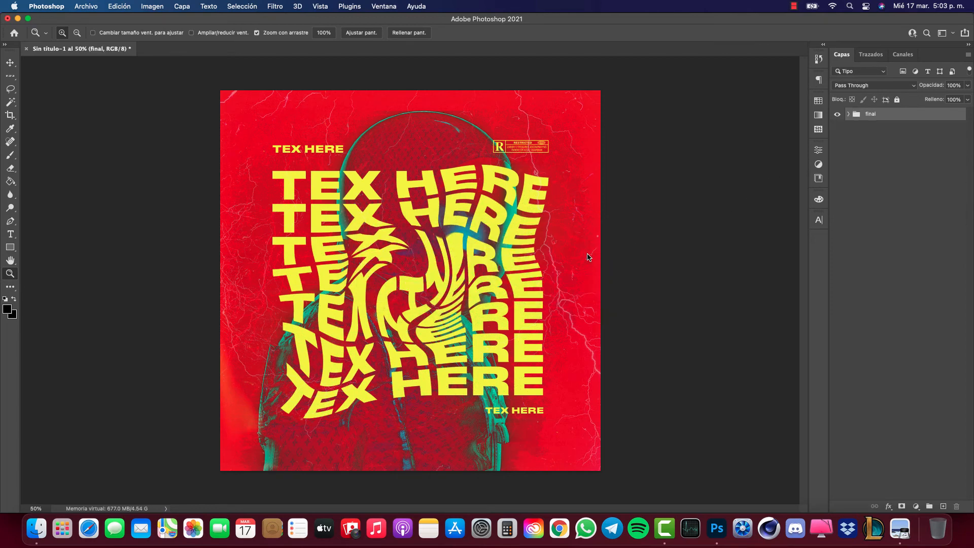
click(838, 115)
click(839, 115)
- Duplicate the final group in the same document and convert the copy into a smart object
right_click(875, 116)
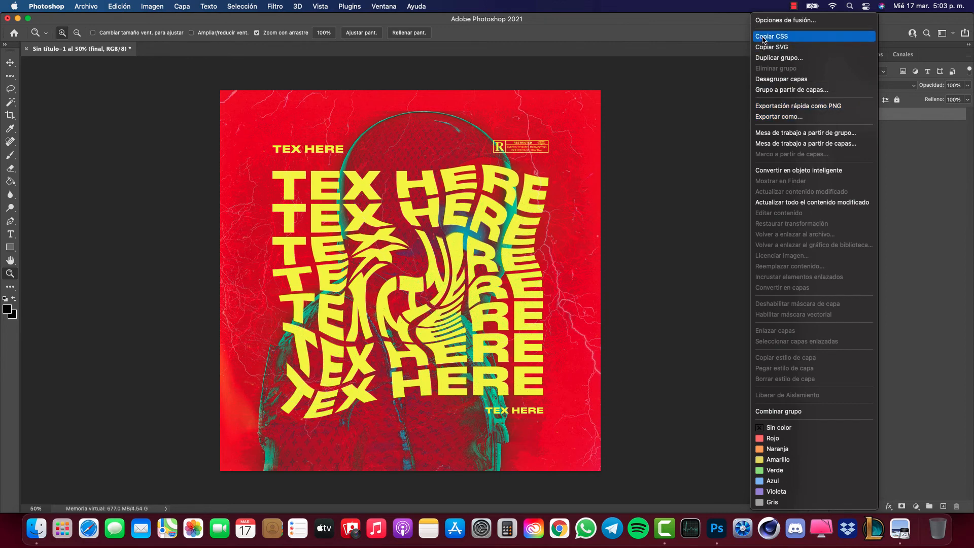
click(785, 59)
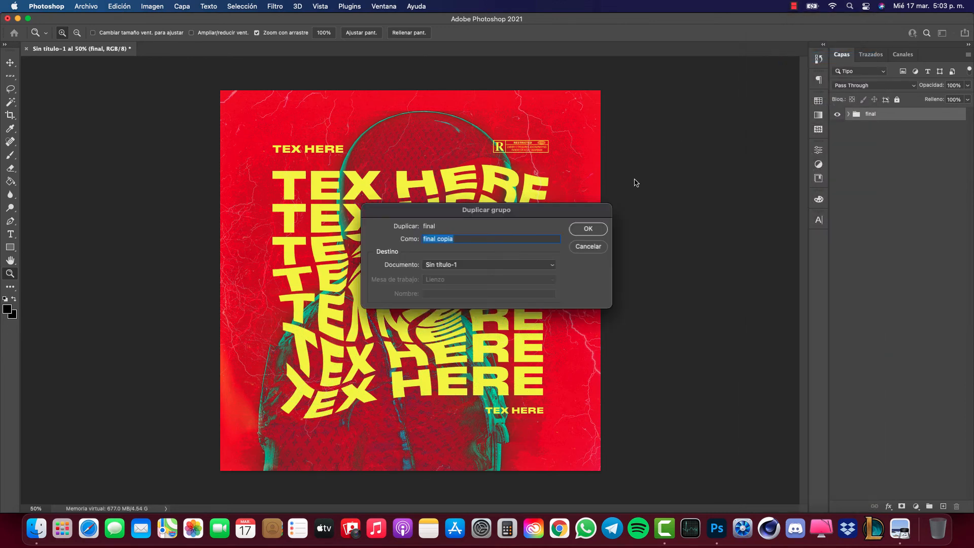
click(588, 230)
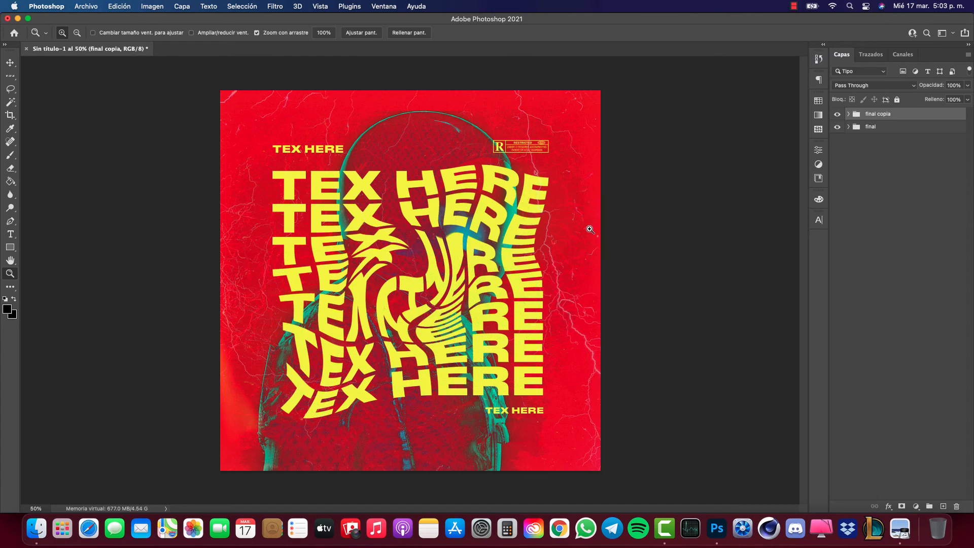
right_click(880, 115)
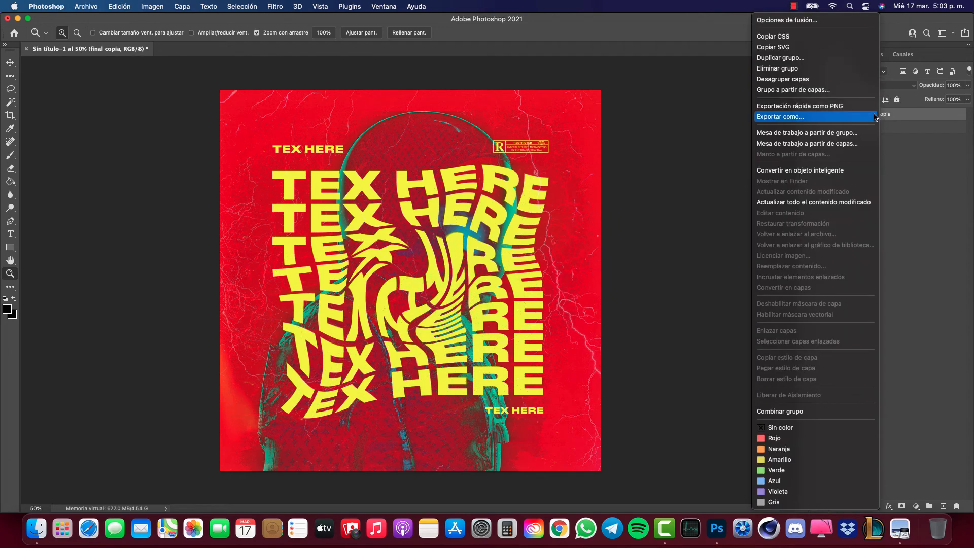
click(793, 170)
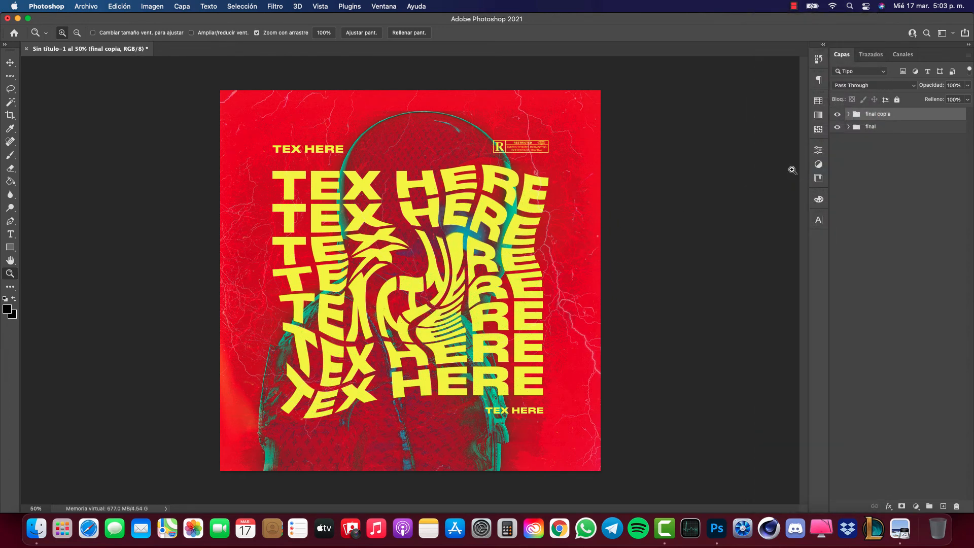
- Rasterize the copied cover layer and crop to the canvas bounds, deleting the pixels outside them
right_click(884, 125)
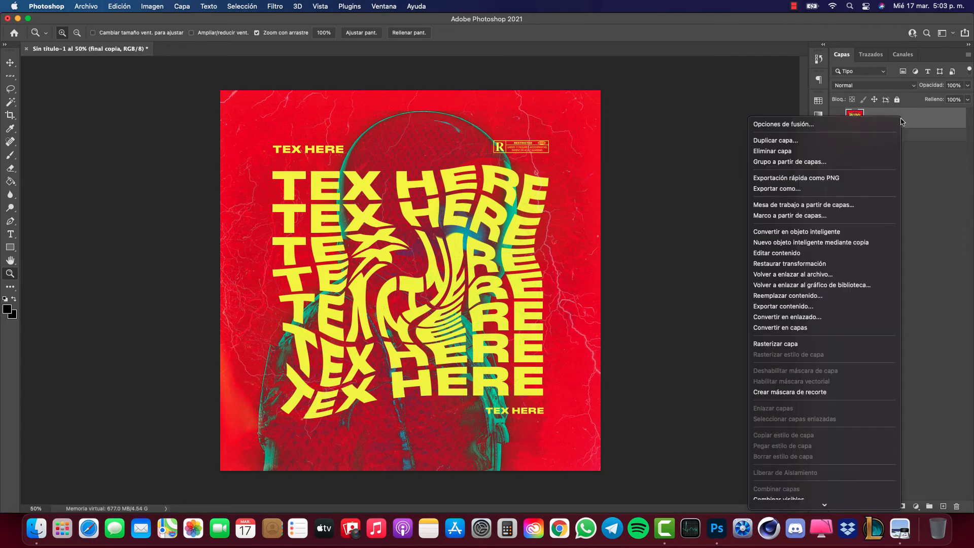
click(787, 345)
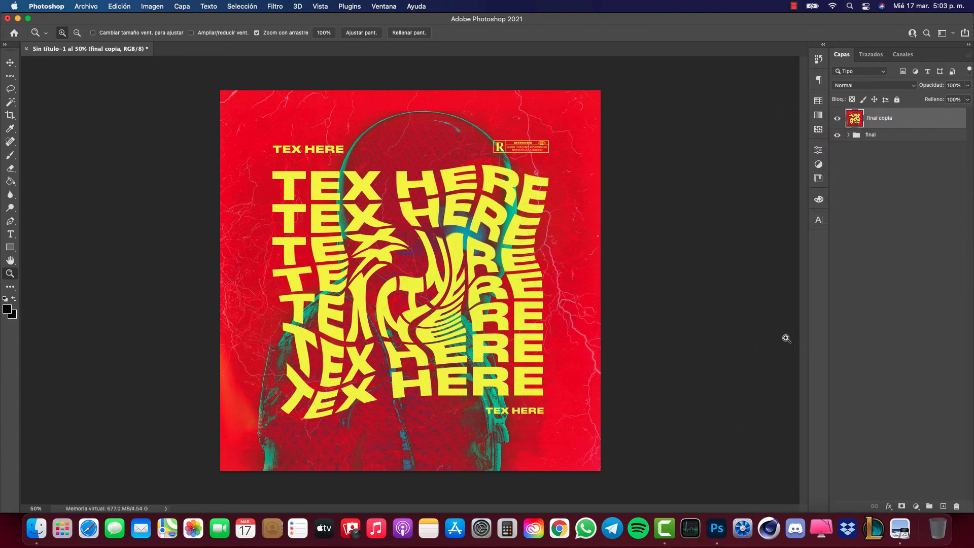
click(10, 119)
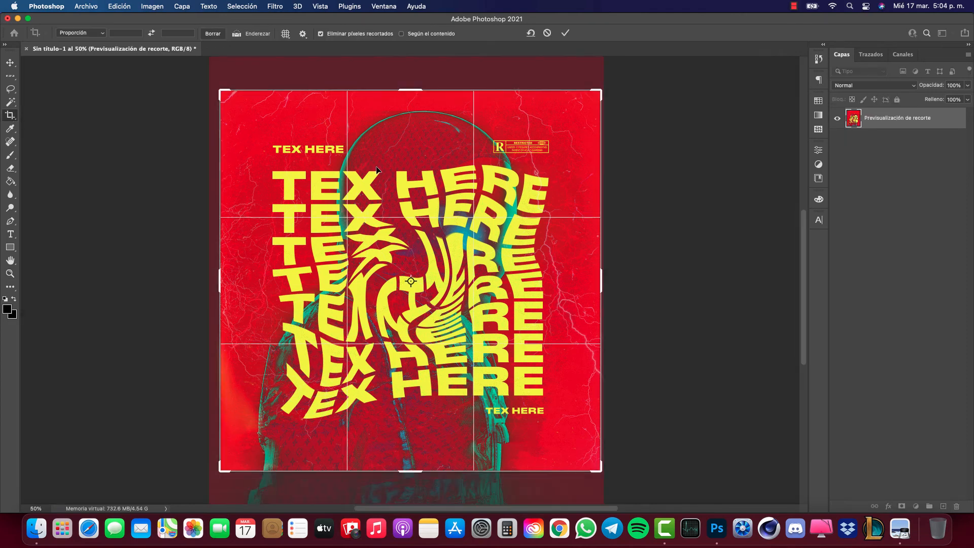
click(567, 35)
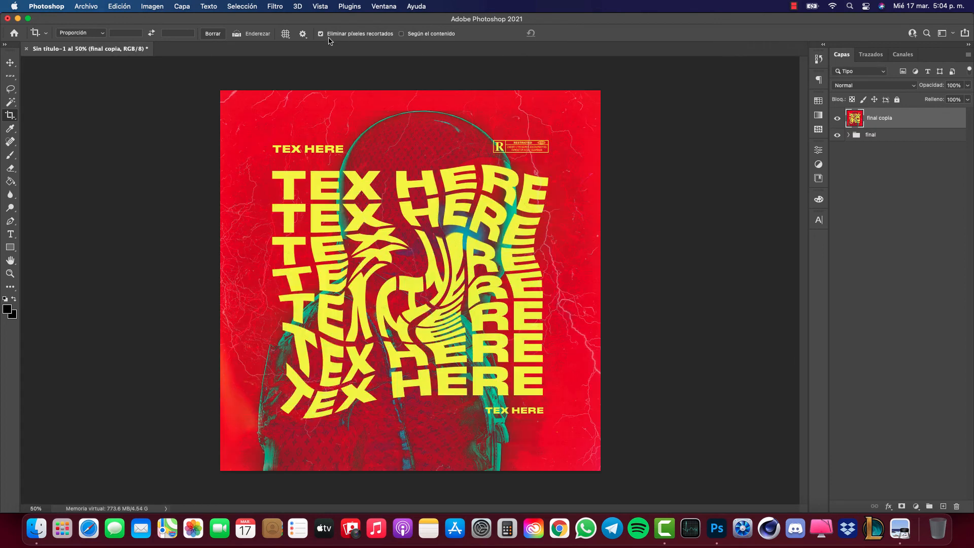
- Open the Camera Raw filter on the cover copy and set exposure -0.35, whites +43, blacks -38 and vibrance -8
click(276, 6)
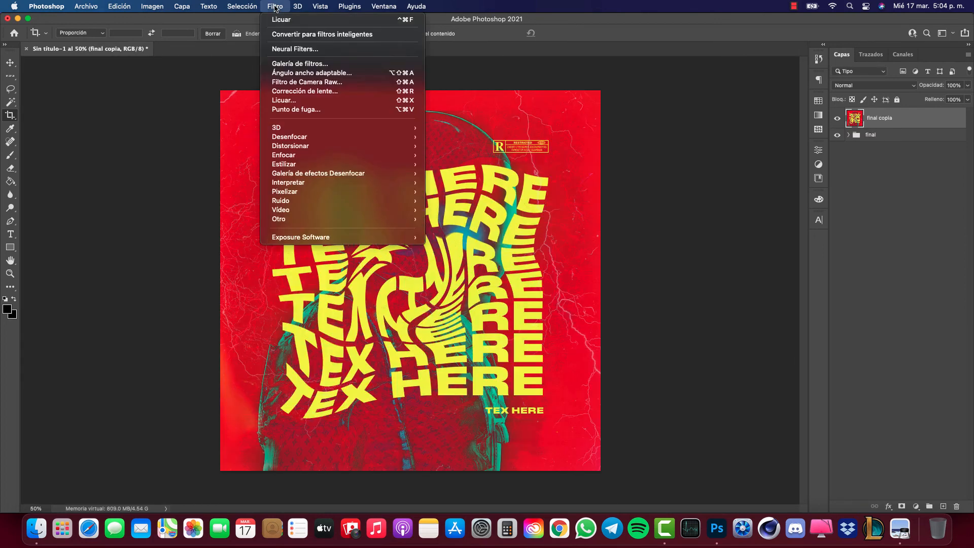
click(297, 83)
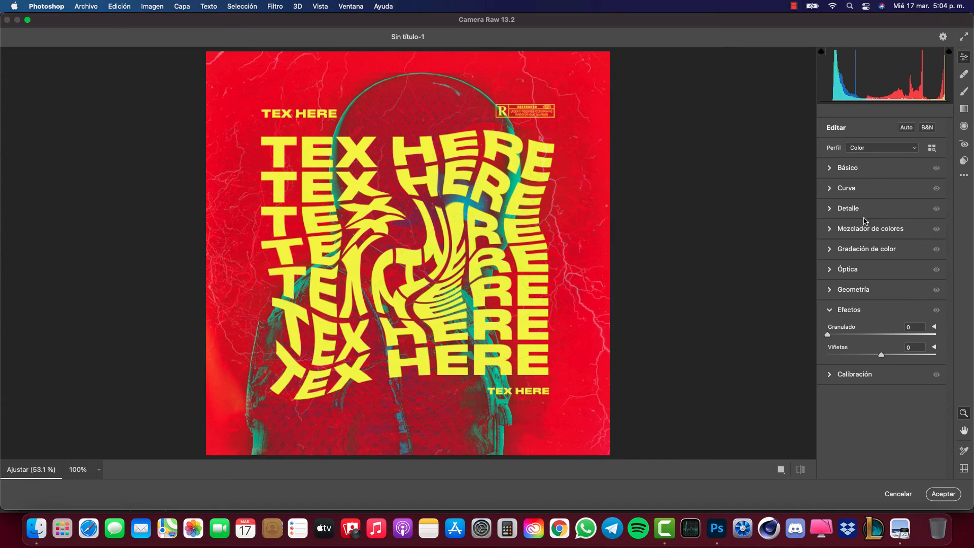
click(836, 169)
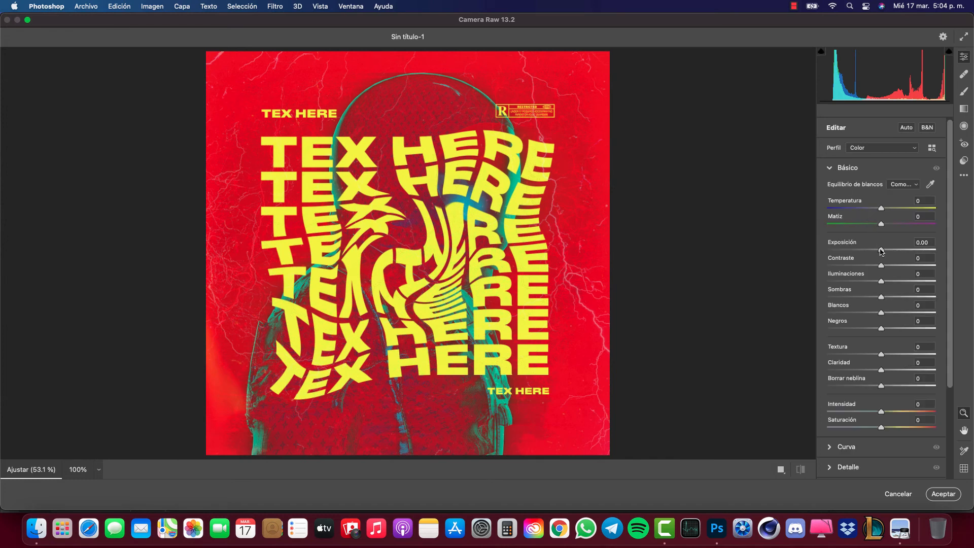
drag(882, 251, 879, 249)
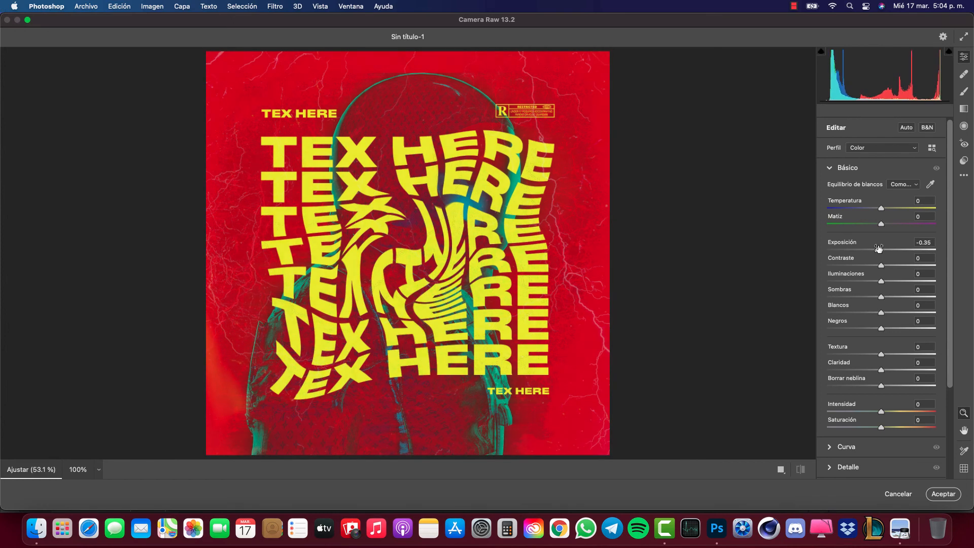
drag(882, 329, 861, 328)
mouse_move(881, 412)
mouse_down()
mouse_move(864, 411)
mouse_move(877, 408)
mouse_up()
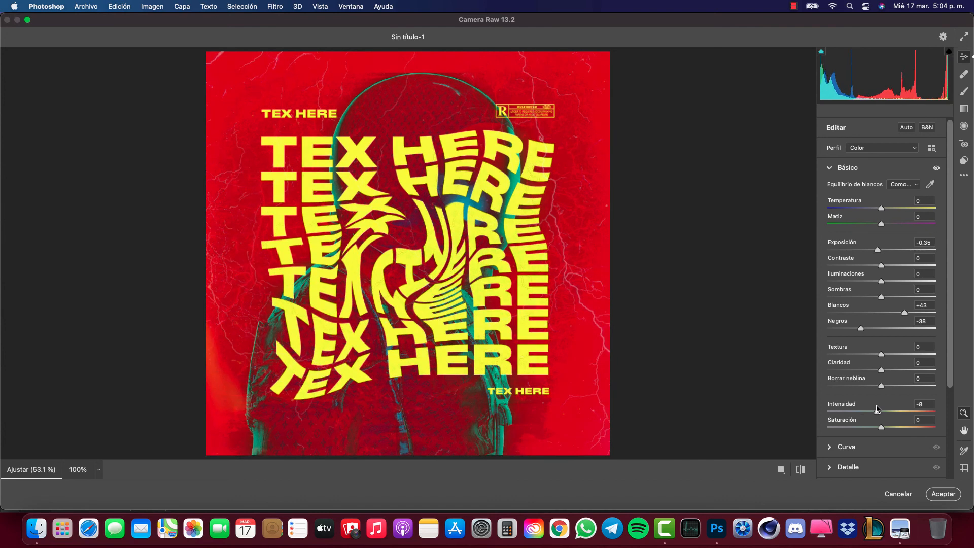
click(832, 169)
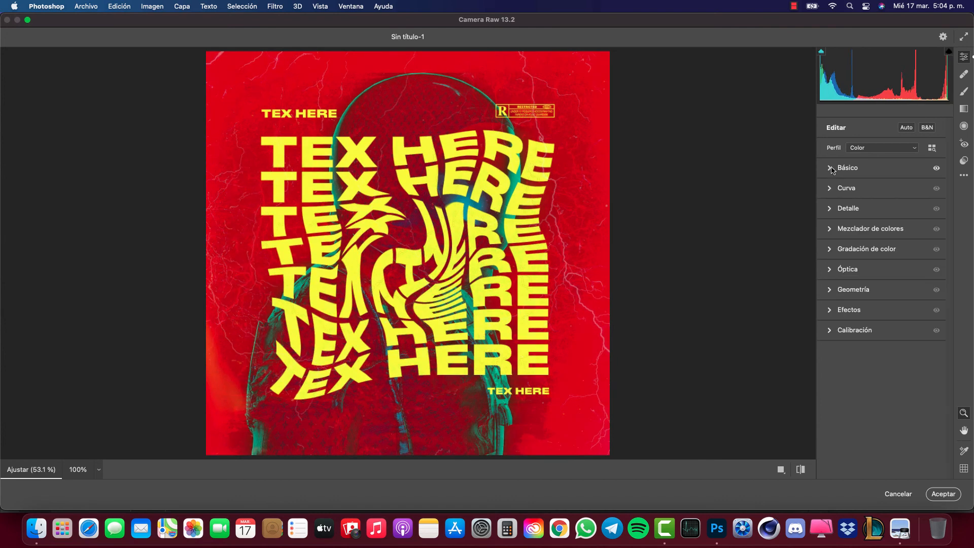
- Color grade the midtones toward pinkish red, the shadows toward orange, and the highlights to hue 5 with saturation 42
click(832, 254)
drag(881, 252, 945, 282)
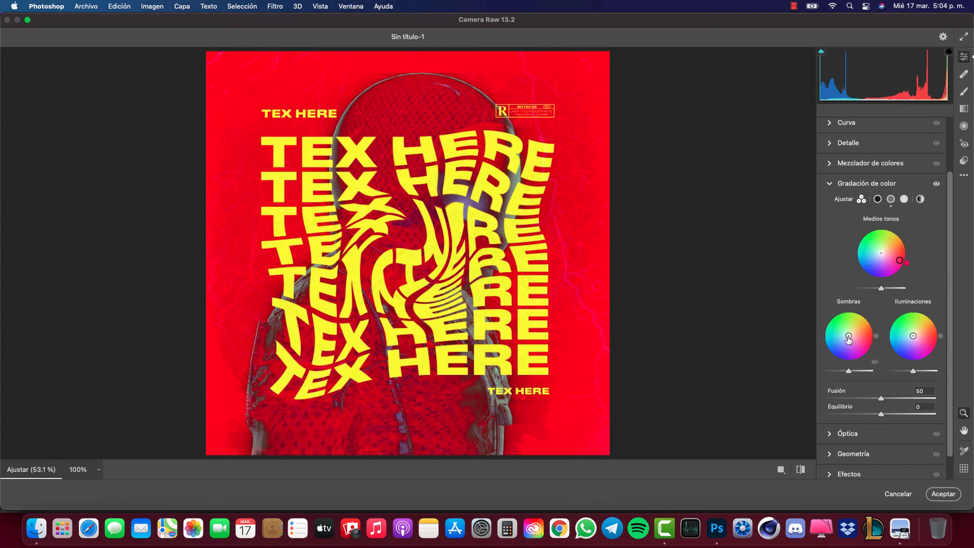
mouse_move(849, 339)
mouse_down()
mouse_move(876, 327)
mouse_move(840, 325)
mouse_move(806, 305)
mouse_move(785, 311)
mouse_move(775, 352)
mouse_move(811, 383)
mouse_move(862, 393)
mouse_move(937, 354)
mouse_move(889, 349)
mouse_move(878, 329)
mouse_move(861, 331)
mouse_up()
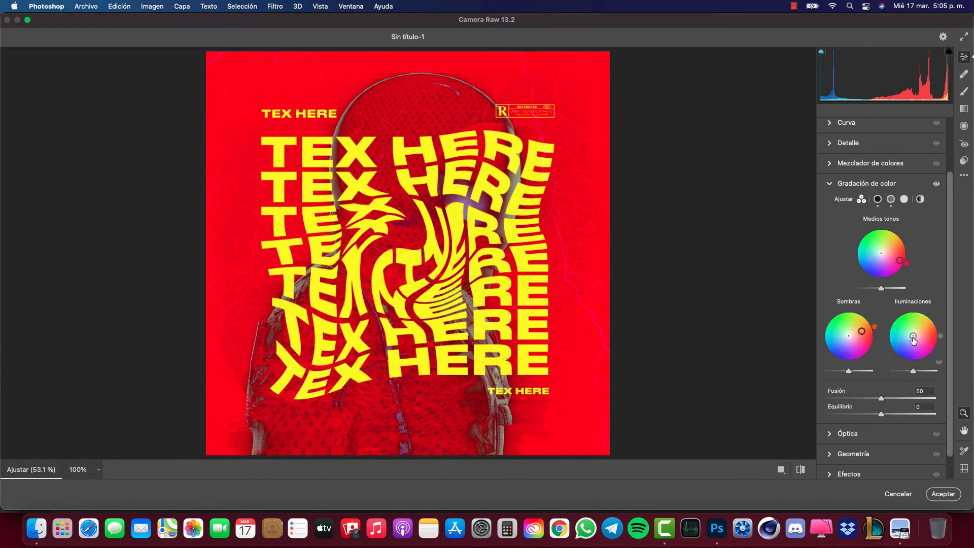
drag(913, 339, 923, 335)
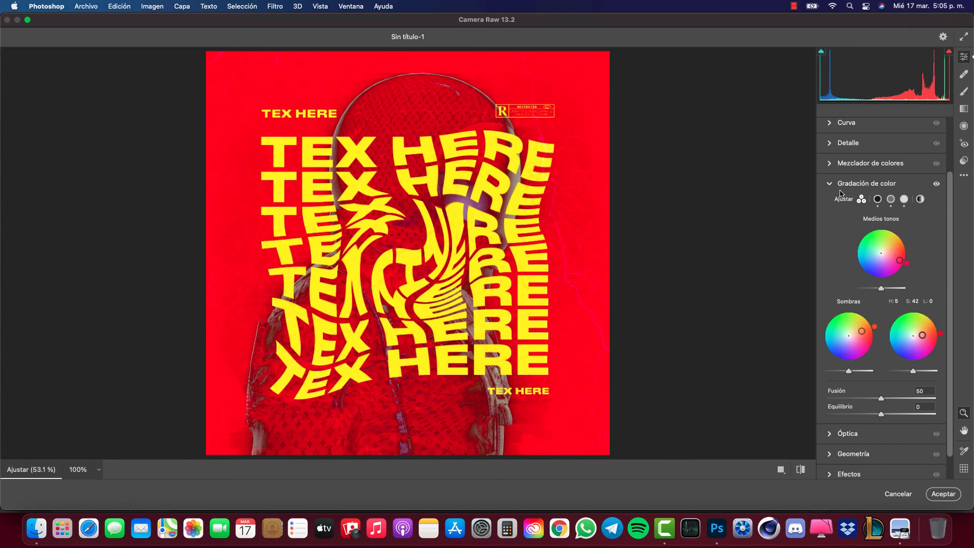
click(832, 188)
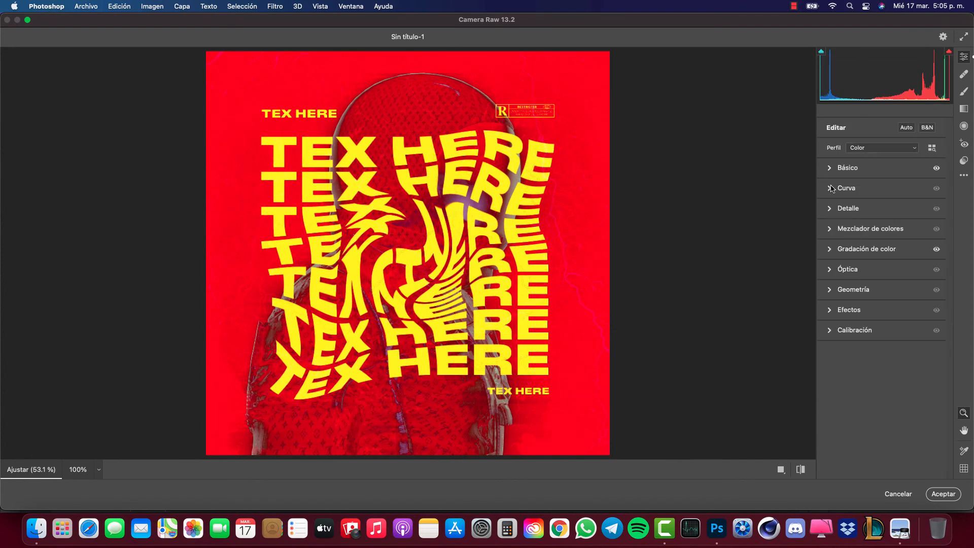
- Set the vignette effect to -55 and apply the Camera Raw adjustments to the cover
click(830, 310)
drag(884, 354, 858, 353)
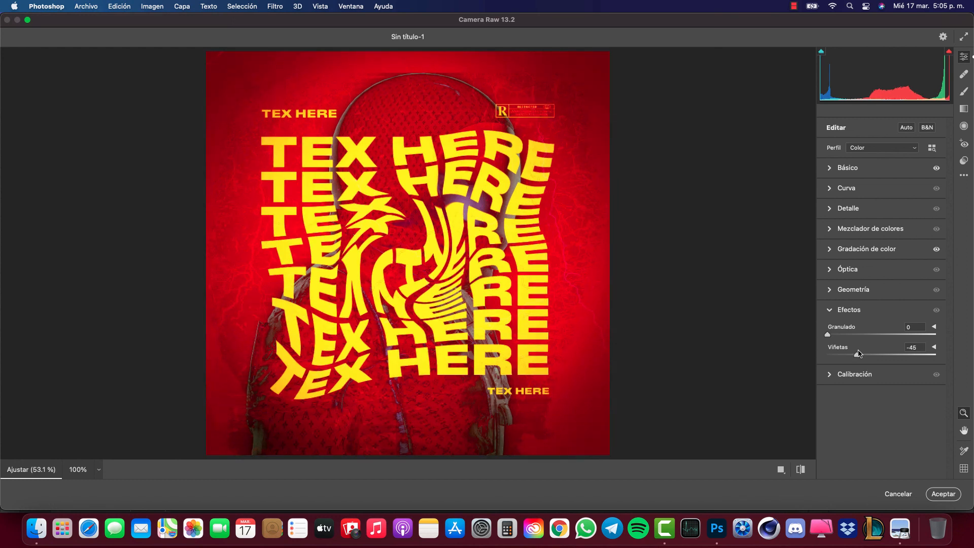
drag(859, 353, 855, 354)
click(913, 348)
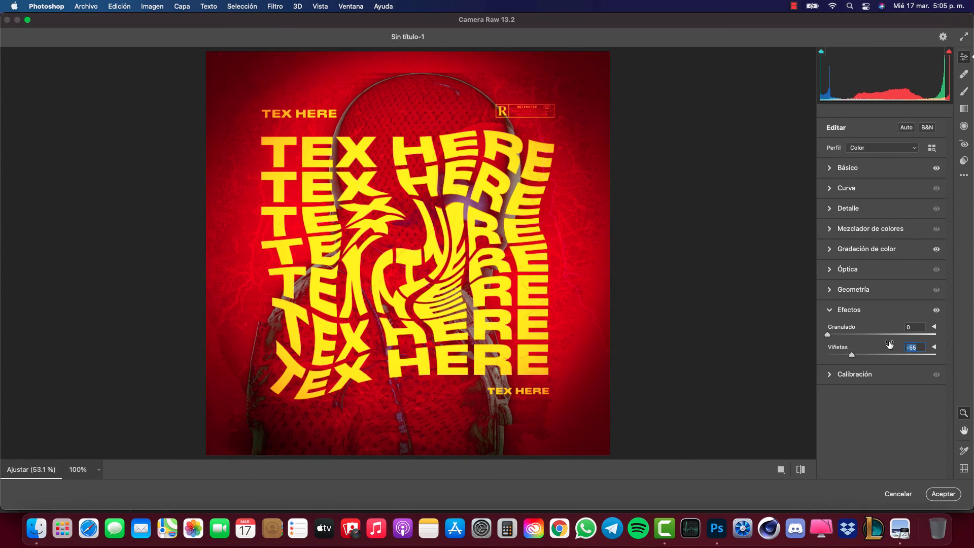
click(934, 495)
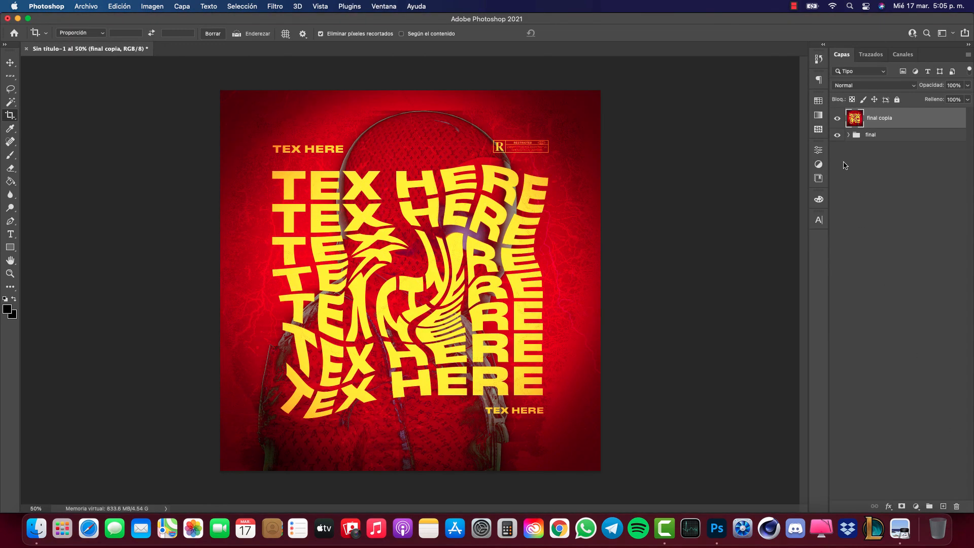
- Toggle the final copia layer's visibility repeatedly to compare the cover before and after the Camera Raw adjustments
click(837, 119)
click(837, 118)
click(837, 119)
click(837, 119)
click(838, 119)
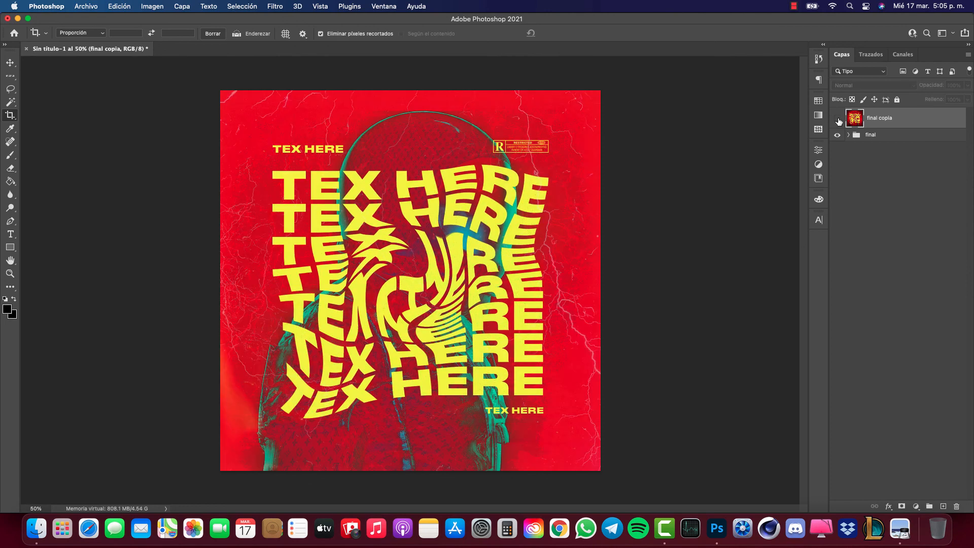
click(837, 118)
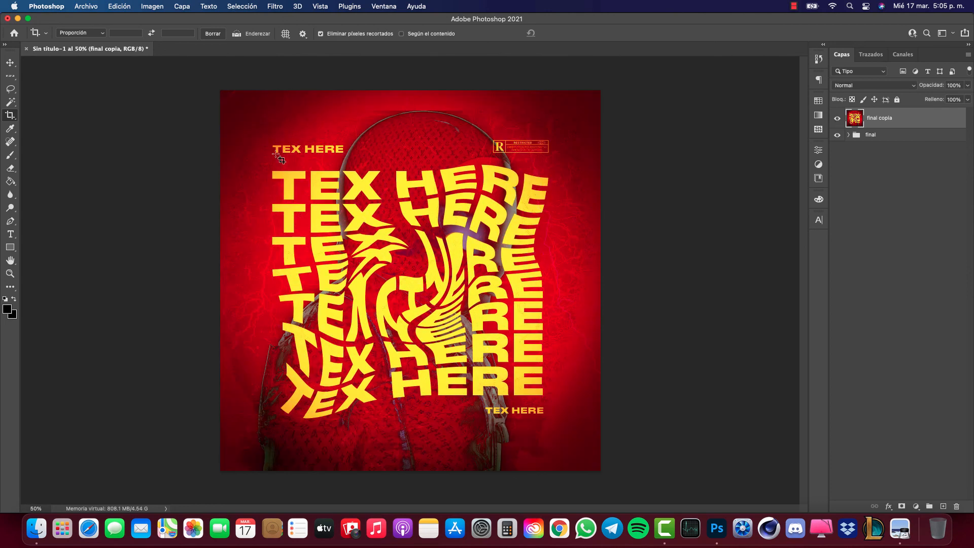
- Add 3% monochromatic Gaussian noise to the final copia layer
click(275, 6)
mouse_move(285, 204)
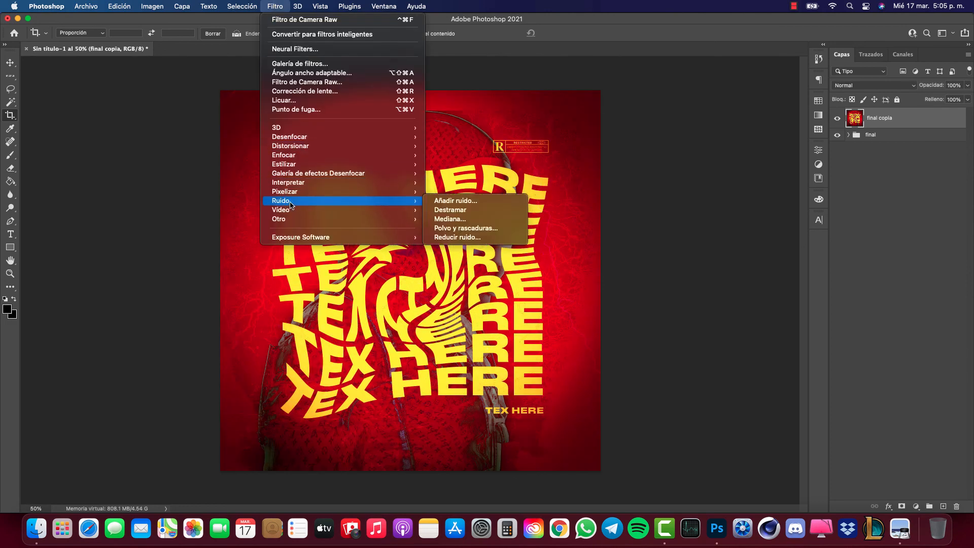
click(464, 201)
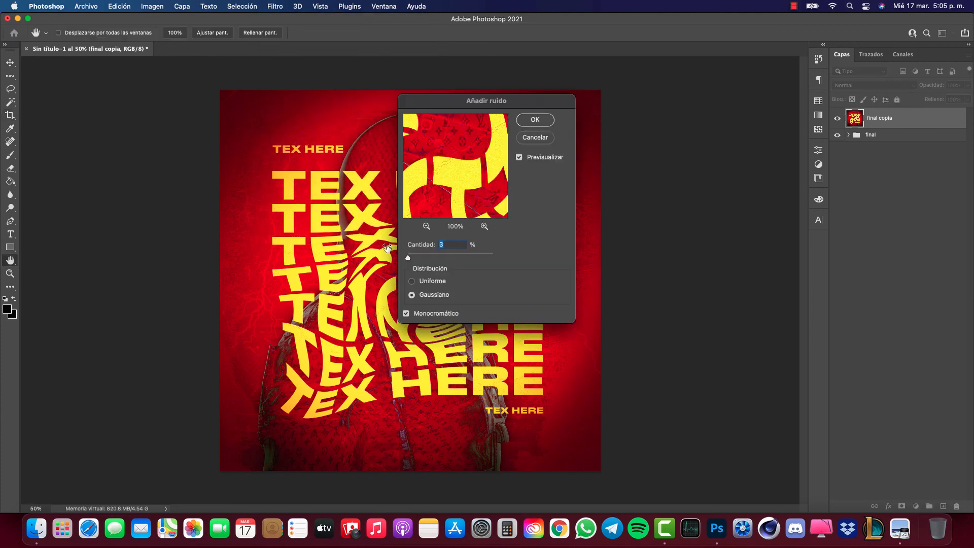
click(535, 120)
key(c)
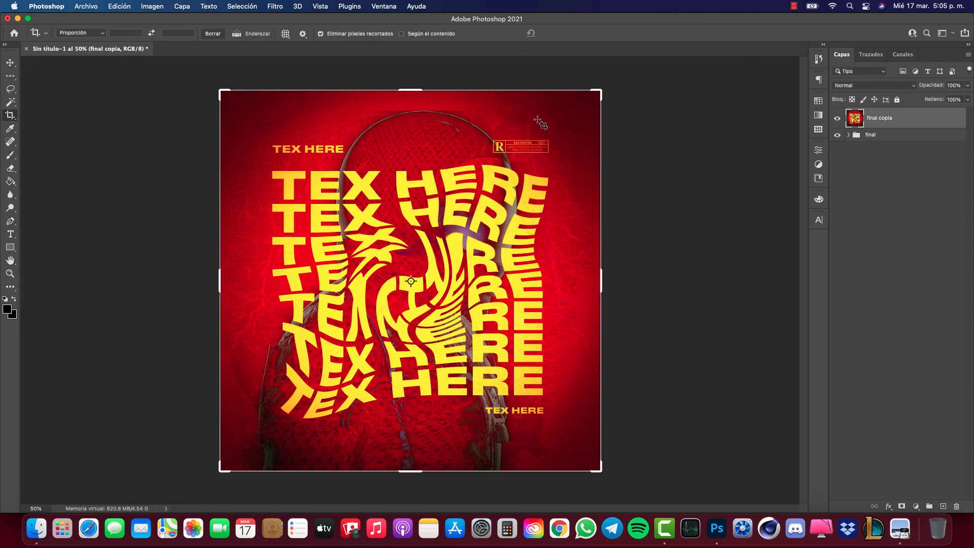
click(794, 6)
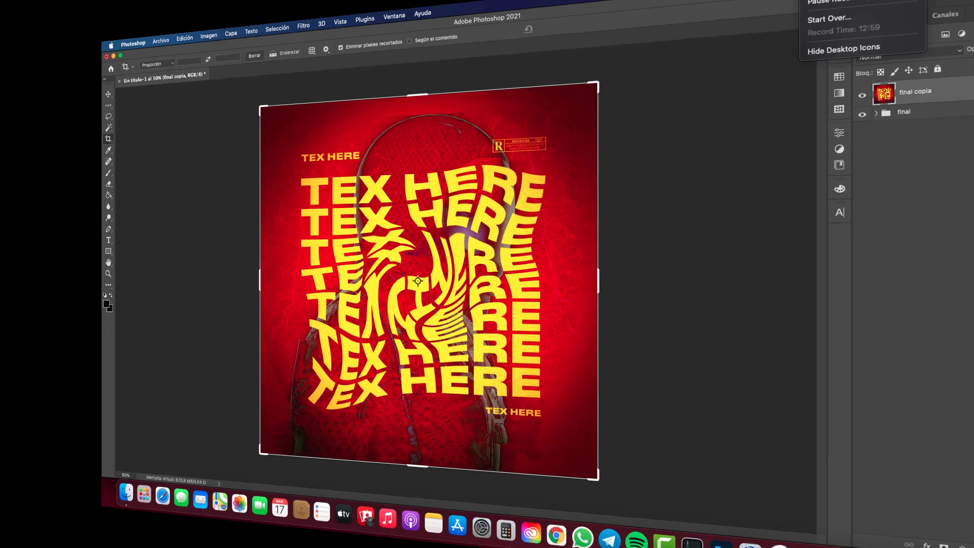